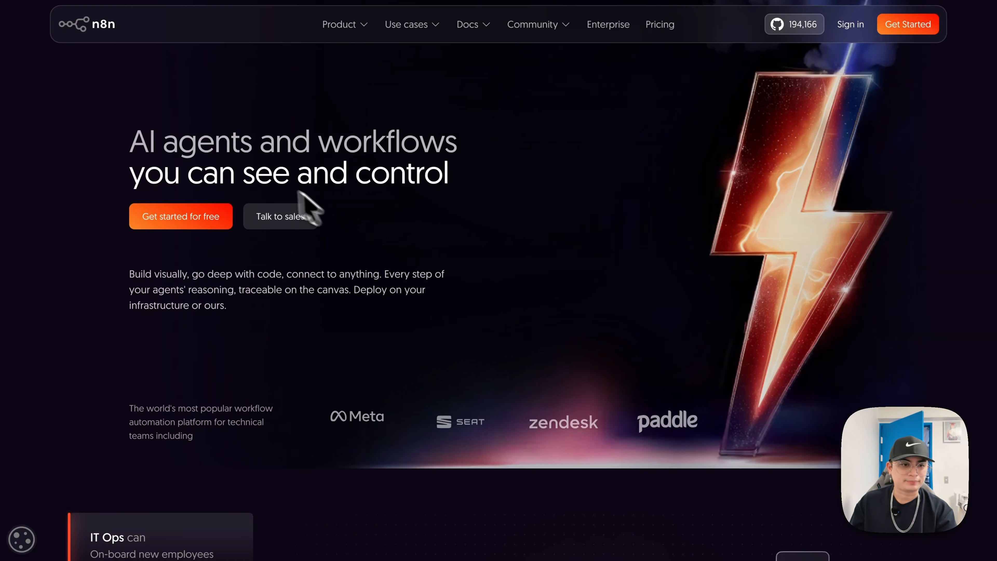
- Go from the n8n.io homepage to the account Overview listing 27 workflows
{"action": "scroll", "coordinate": [584, 200], "scroll_direction": "down", "scroll_amount": 10}
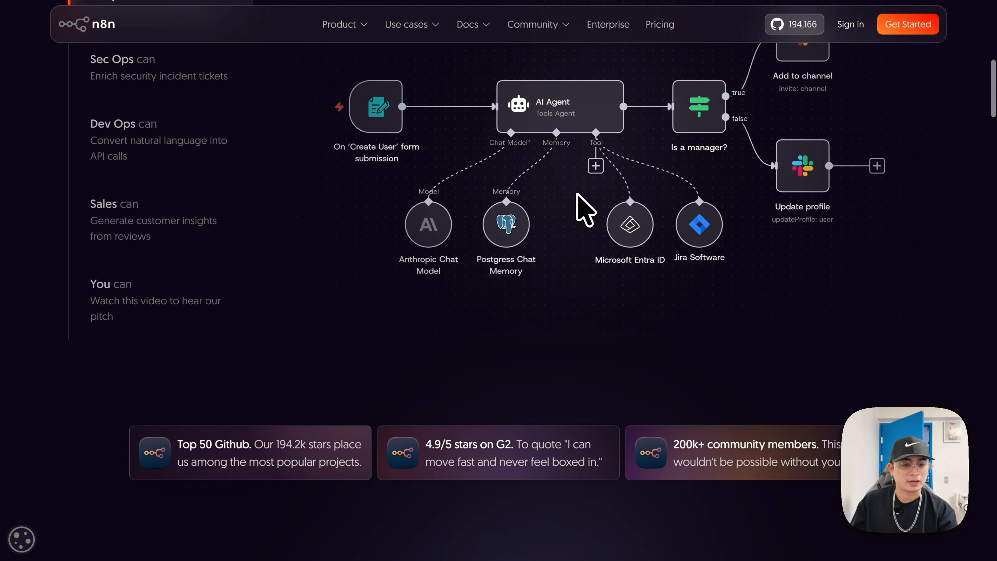
{"action": "scroll", "coordinate": [581, 208], "scroll_direction": "up", "scroll_amount": 3}
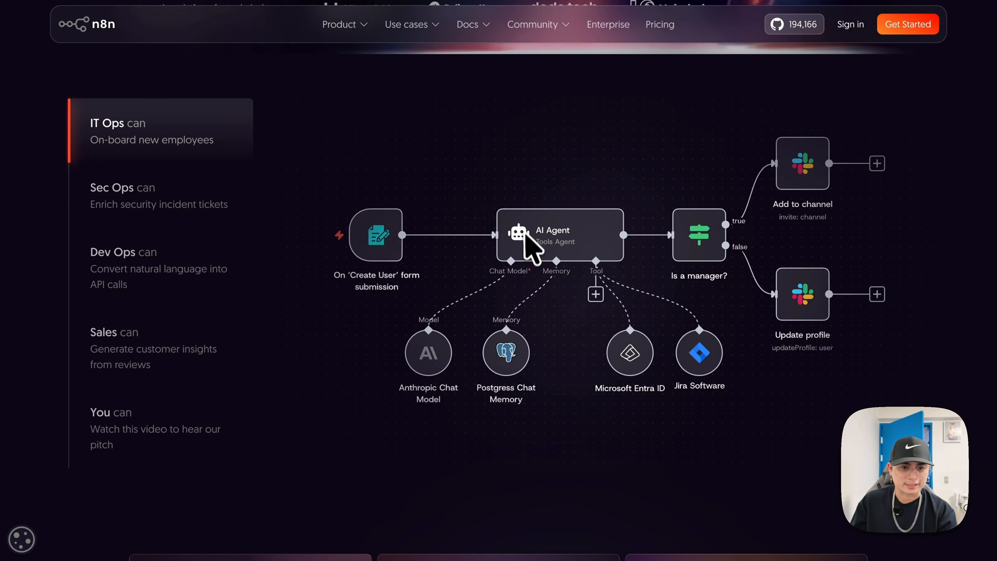
{"action": "scroll", "coordinate": [797, 153], "scroll_direction": "up", "scroll_amount": 10}
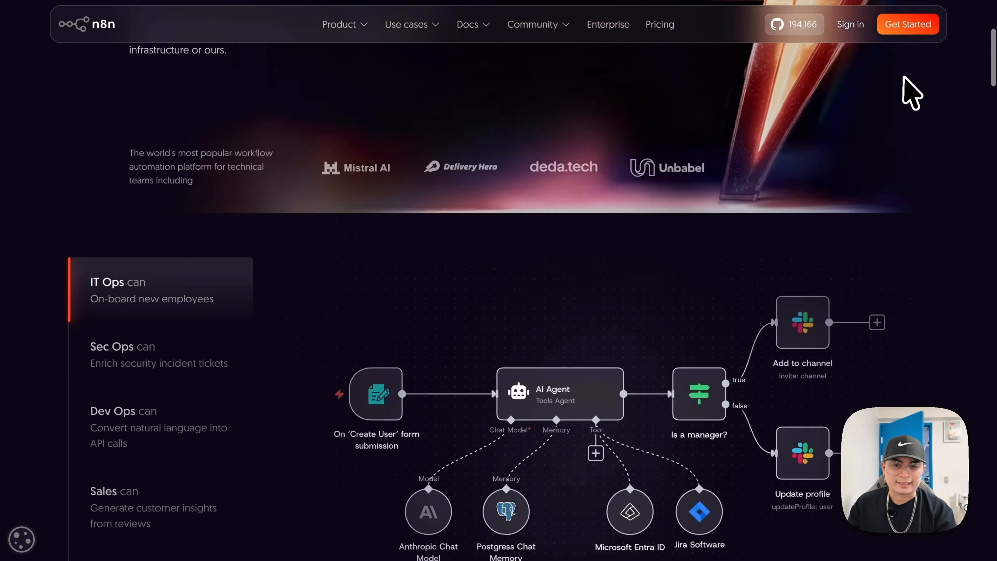
{"action": "left_click", "coordinate": [918, 25]}
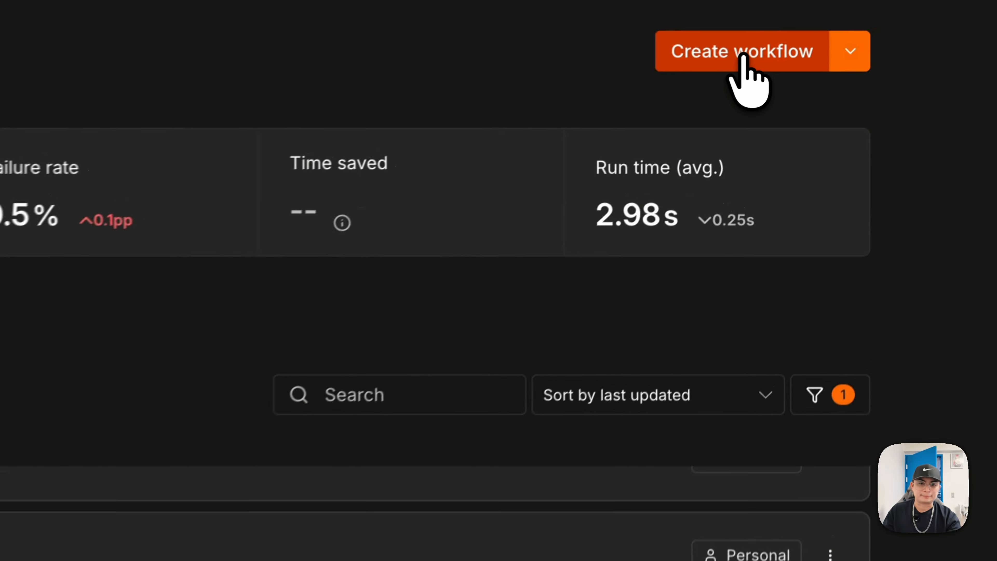
- Create a blank workflow whose first step is the n8n Form 'On form submission' trigger
{"action": "left_click", "coordinate": [839, 31]}
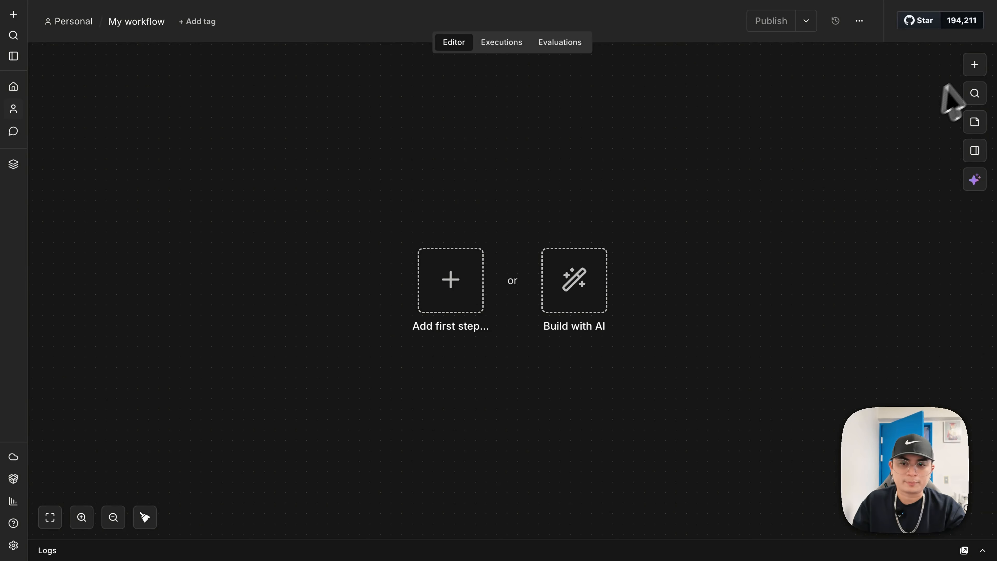
{"action": "left_click", "coordinate": [975, 65]}
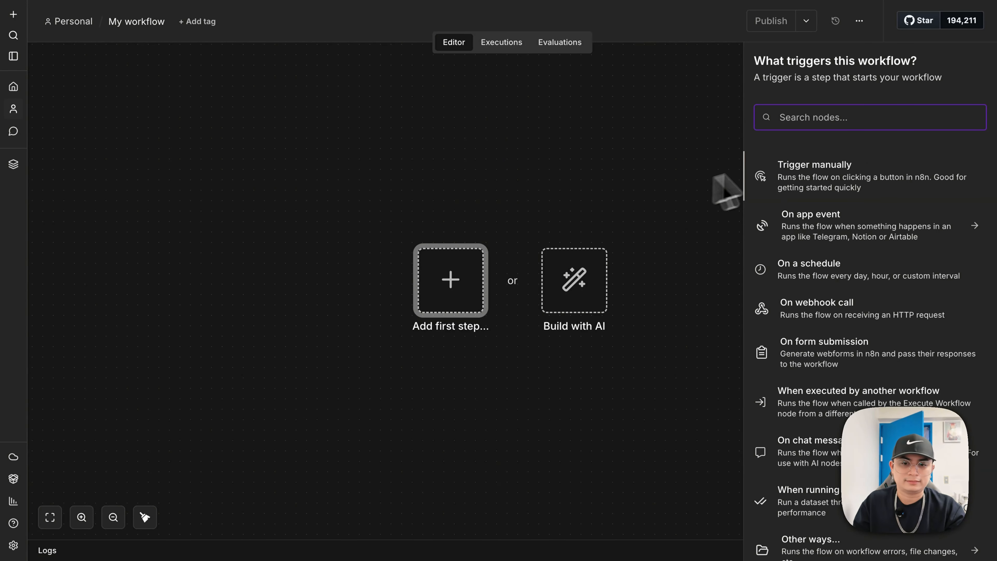
{"action": "type", "text": "form"}
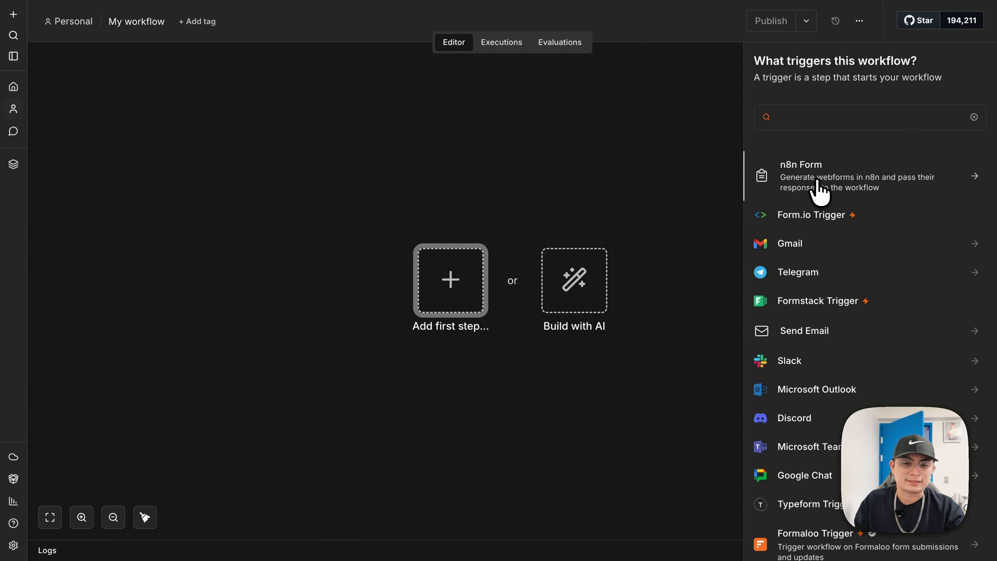
{"action": "left_click", "coordinate": [819, 181]}
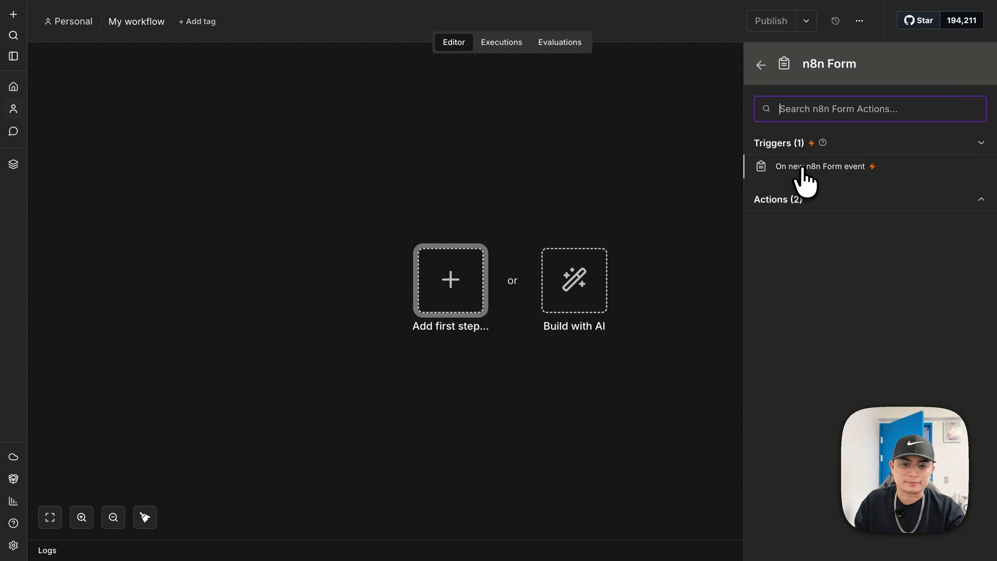
{"action": "left_click", "coordinate": [803, 168]}
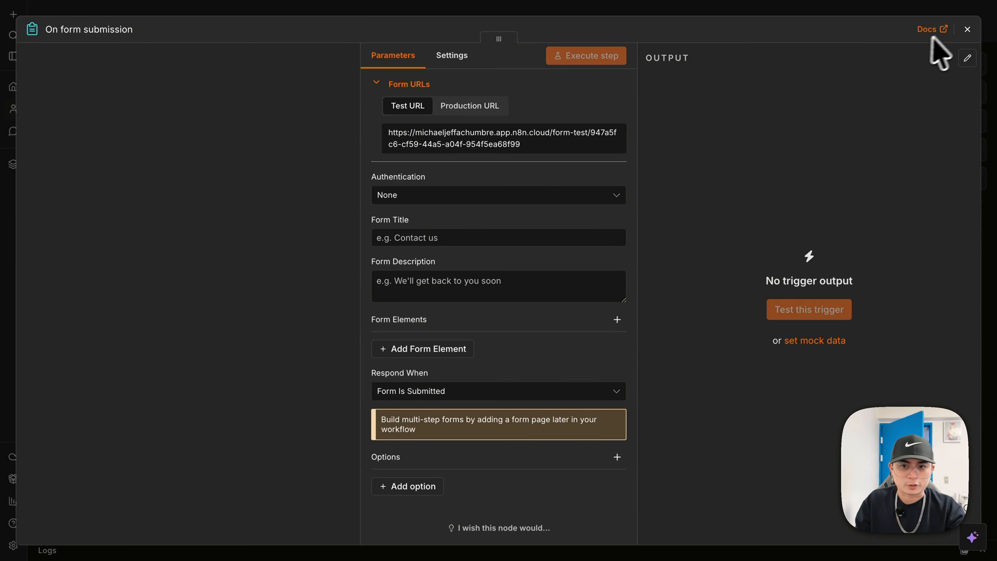
- Set the On form submission trigger's Form Title to 'Contact Us'
{"action": "left_click", "coordinate": [968, 29]}
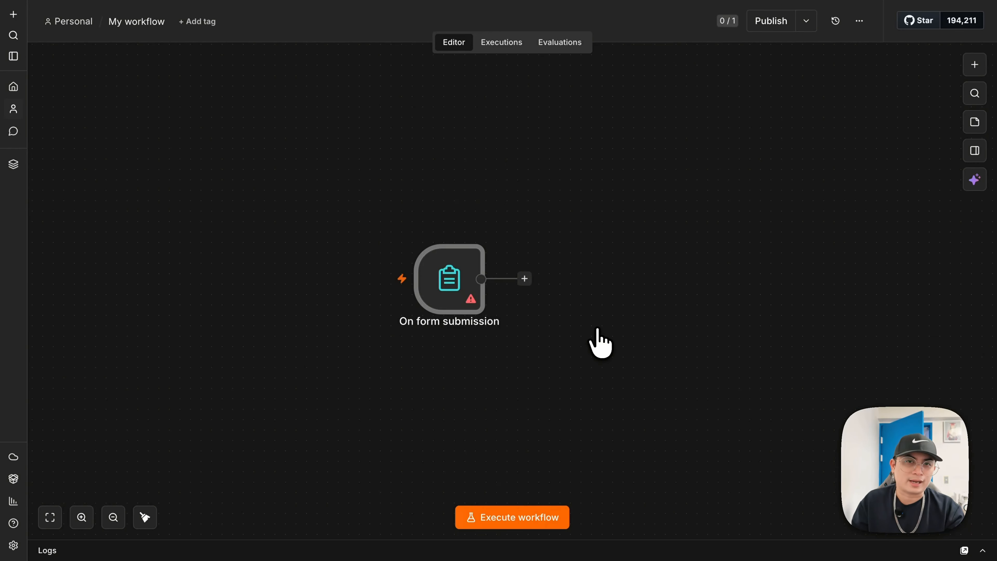
{"action": "mouse_move", "coordinate": [409, 324]}
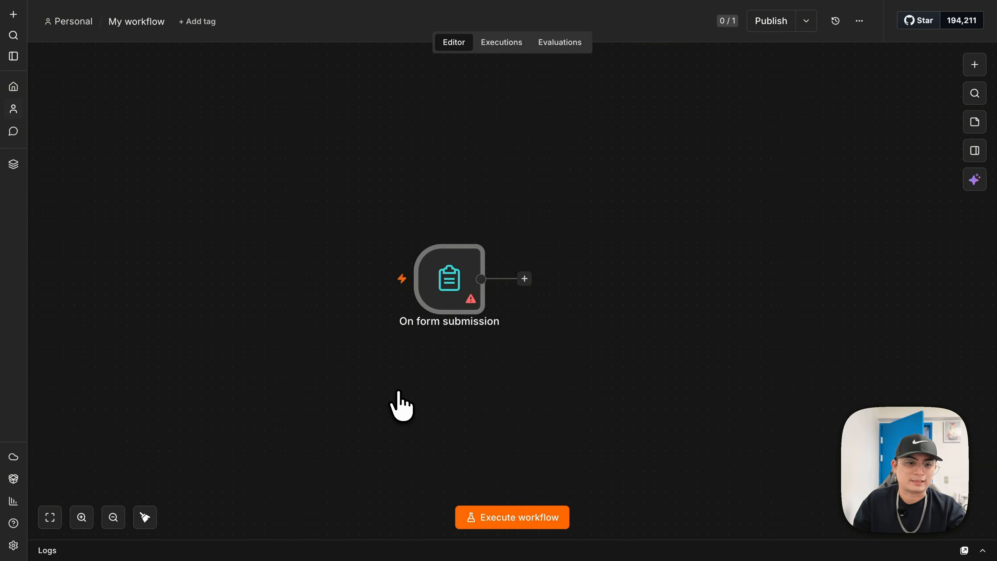
{"action": "double_click", "coordinate": [441, 302]}
{"action": "left_click", "coordinate": [444, 241]}
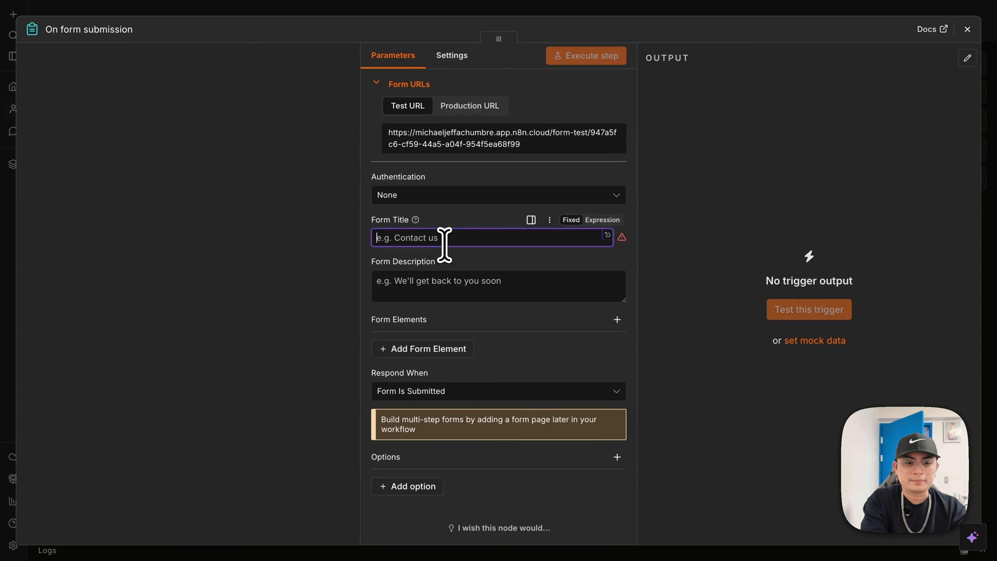
{"action": "type", "text": "Contact Us"}
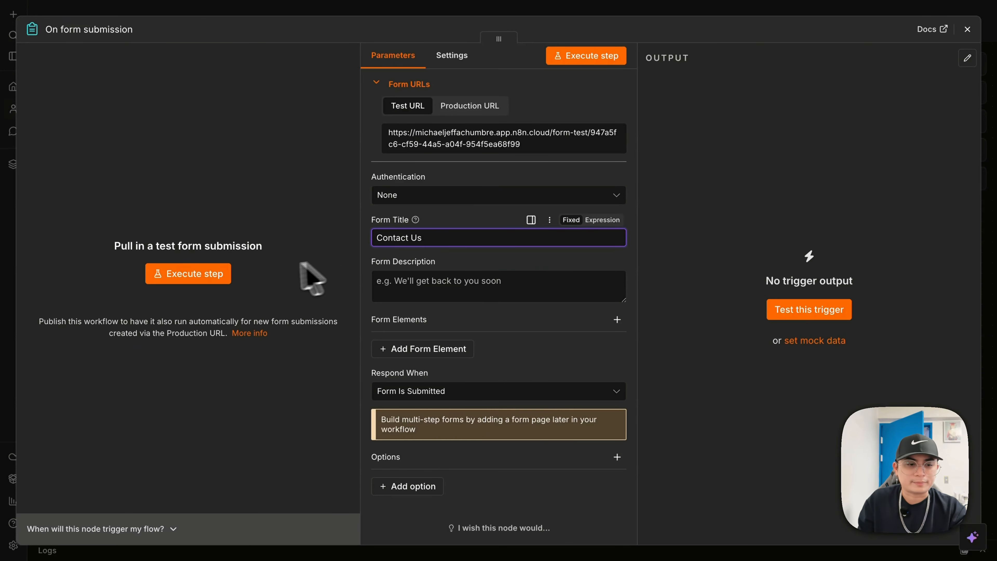
- Preview the Contact Us test form, stop listening, and return to the canvas
{"action": "left_click", "coordinate": [213, 275]}
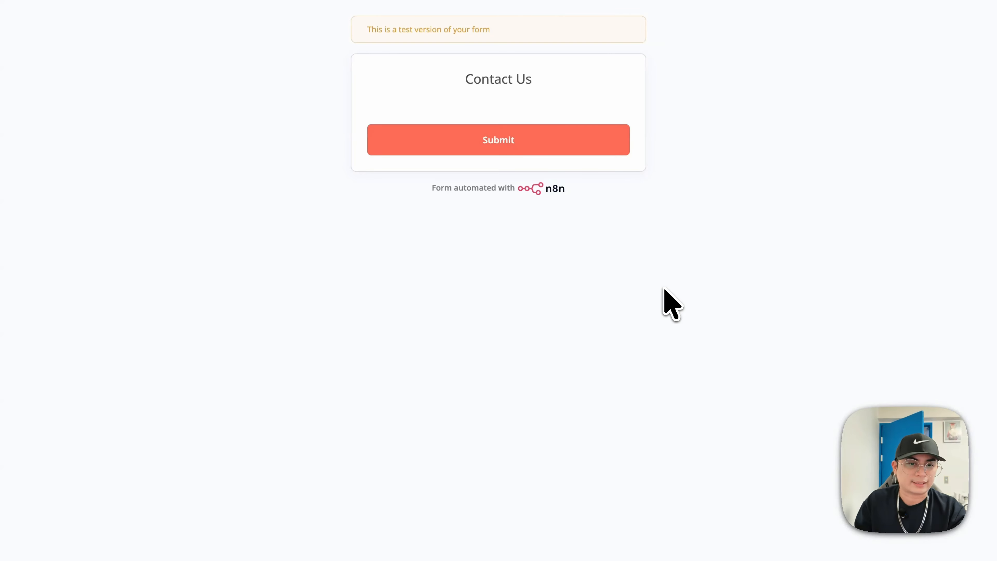
{"action": "key", "text": "super+w"}
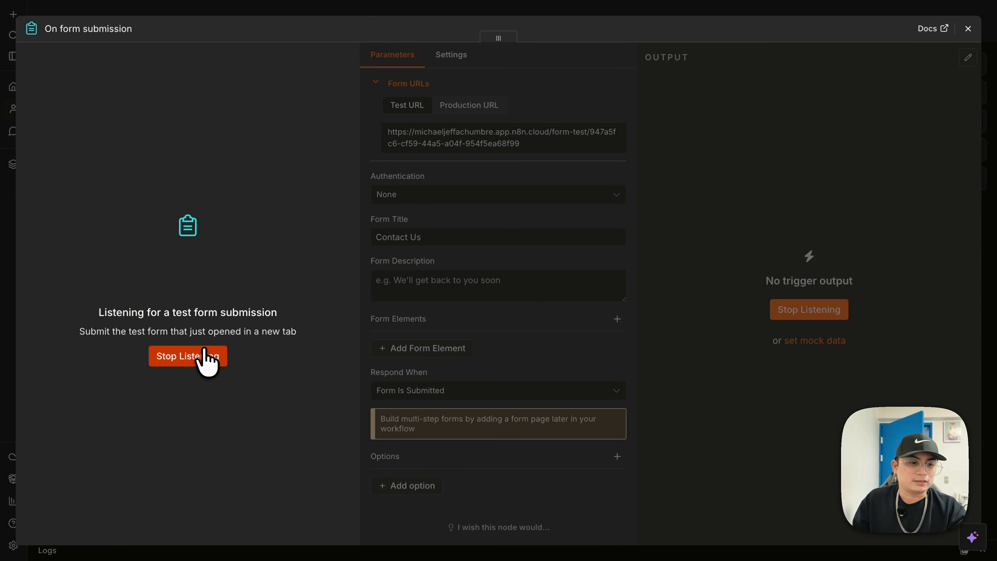
{"action": "left_click", "coordinate": [204, 353]}
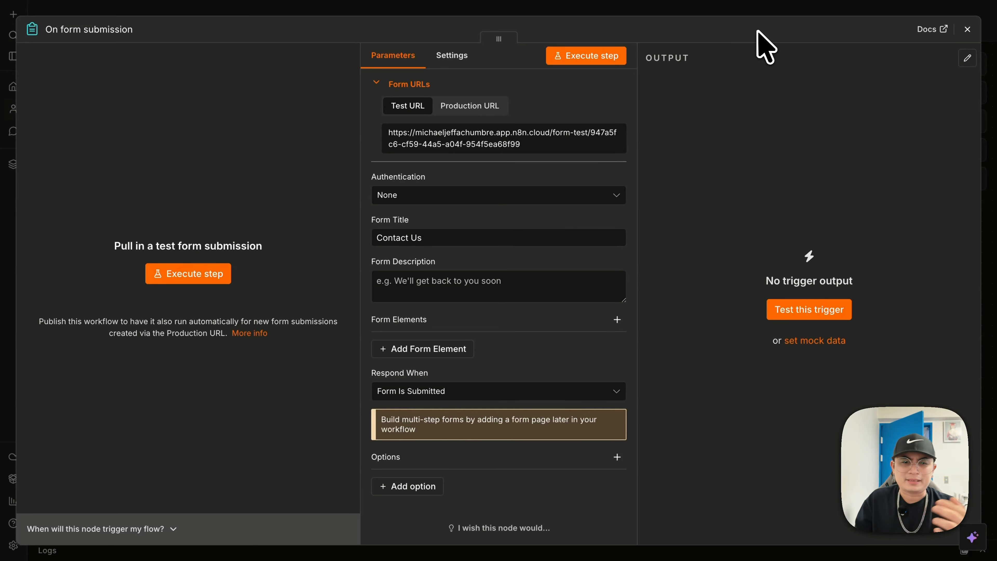
{"action": "left_click", "coordinate": [726, 13]}
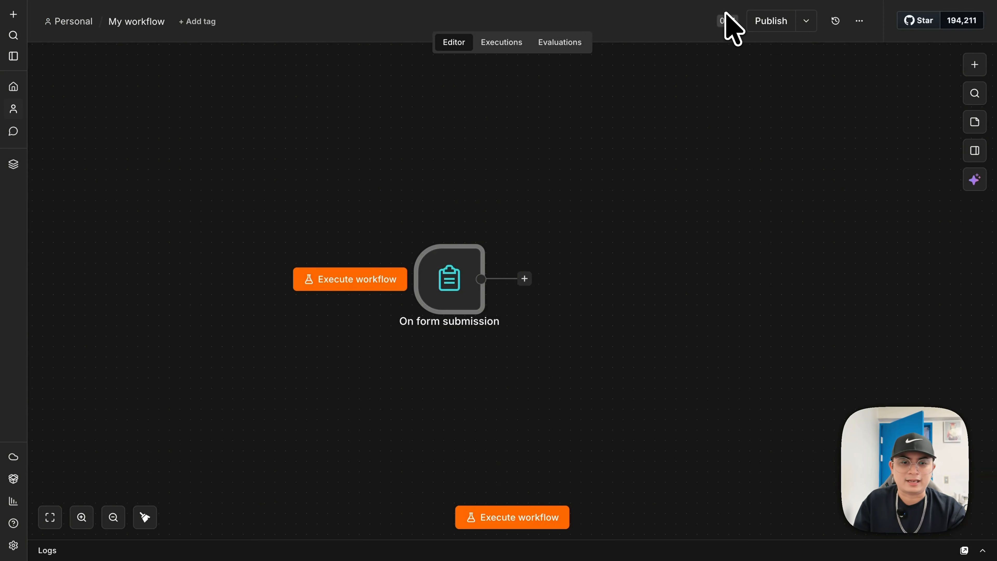
{"action": "mouse_move", "coordinate": [542, 267]}
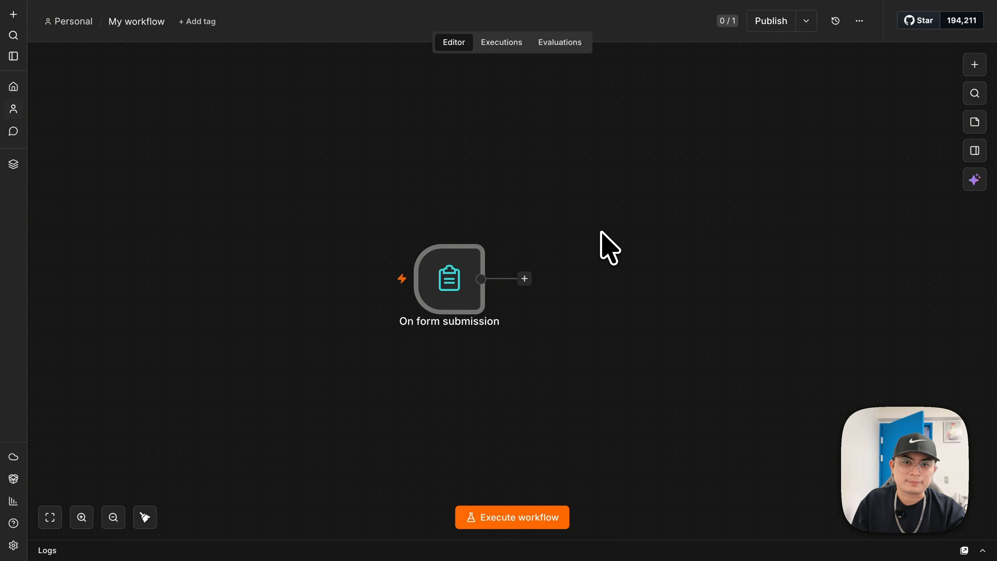
- Give the form trigger a short form description
{"action": "double_click", "coordinate": [438, 291]}
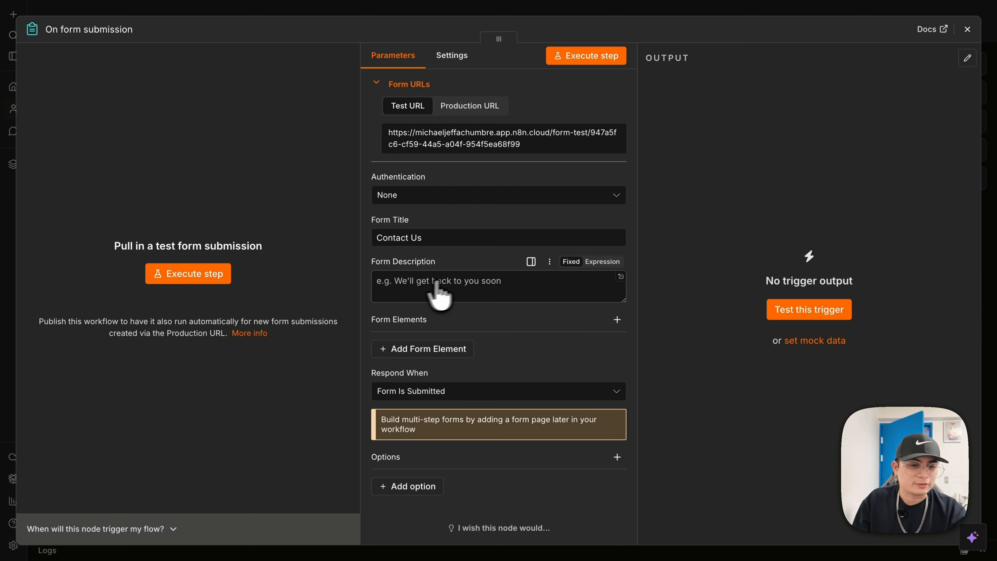
{"action": "left_click", "coordinate": [453, 291]}
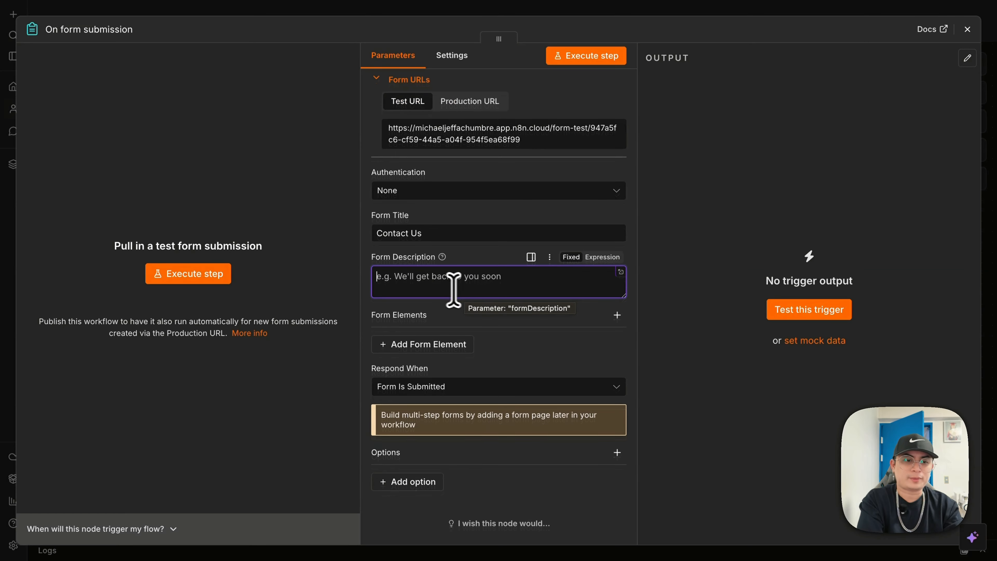
{"action": "type", "text": "Se"}
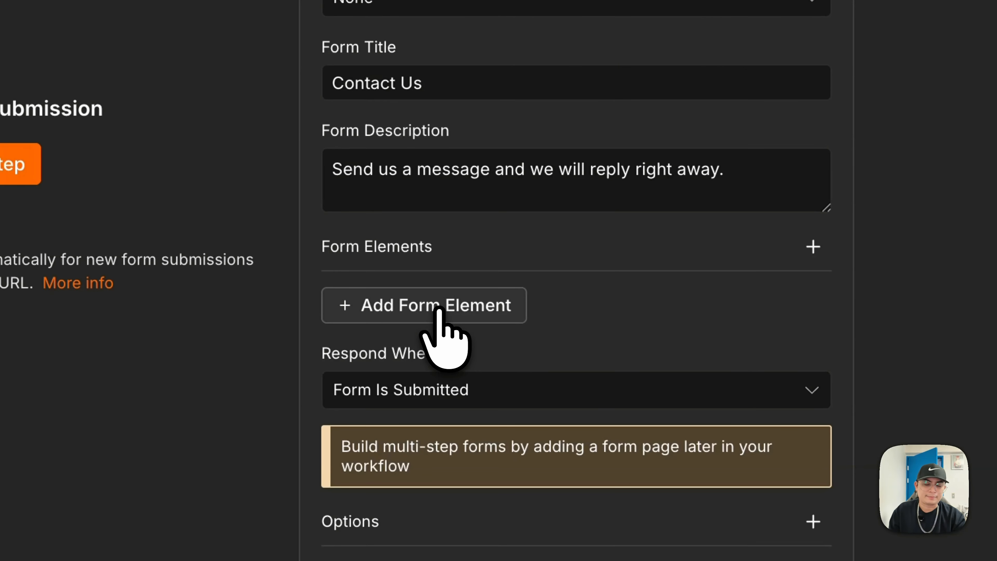
- Add a form element labelled Name with the Text Input type
{"action": "left_click", "coordinate": [452, 313]}
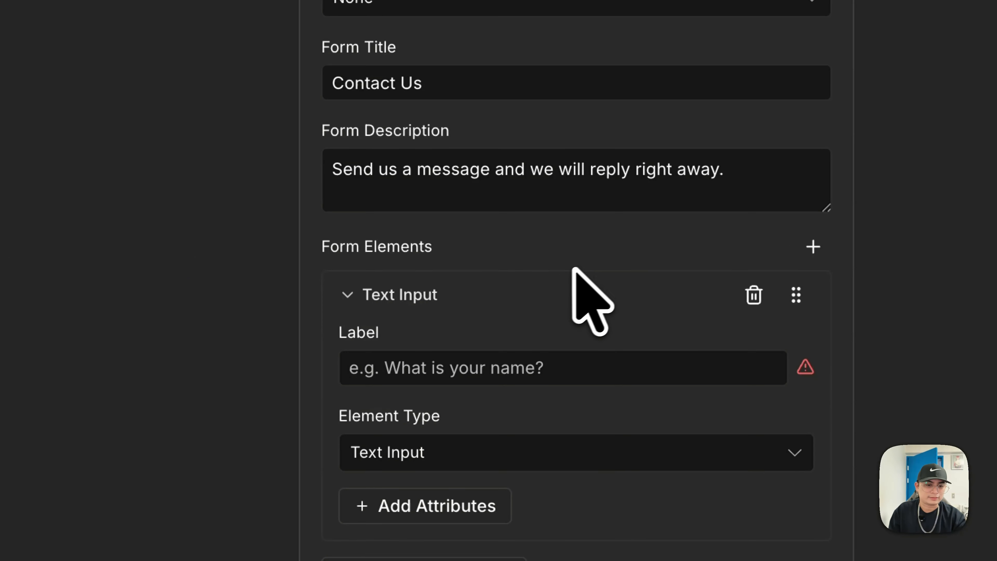
{"action": "scroll", "coordinate": [475, 303], "scroll_direction": "down", "scroll_amount": 6}
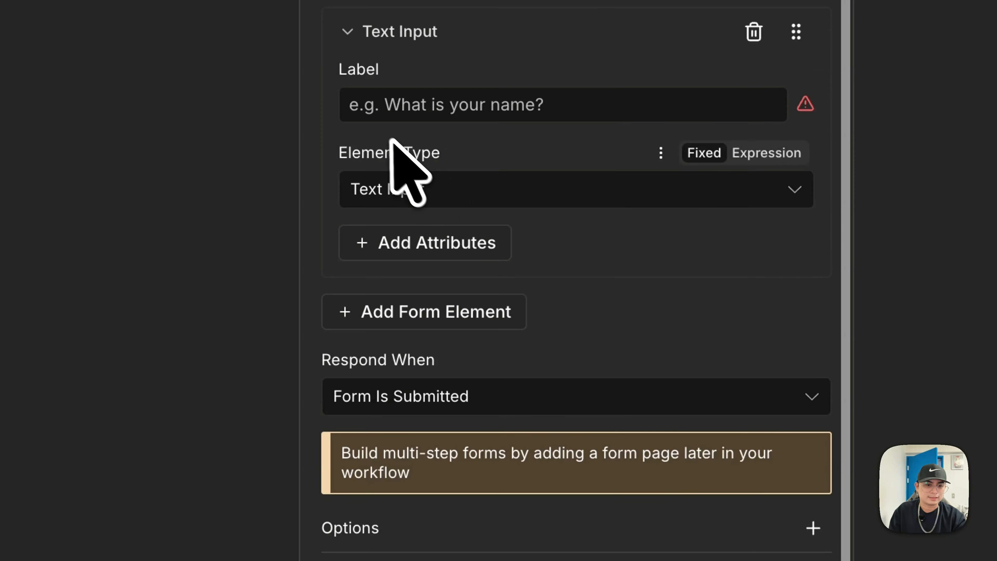
{"action": "left_click", "coordinate": [445, 112]}
{"action": "type", "text": "Nam"}
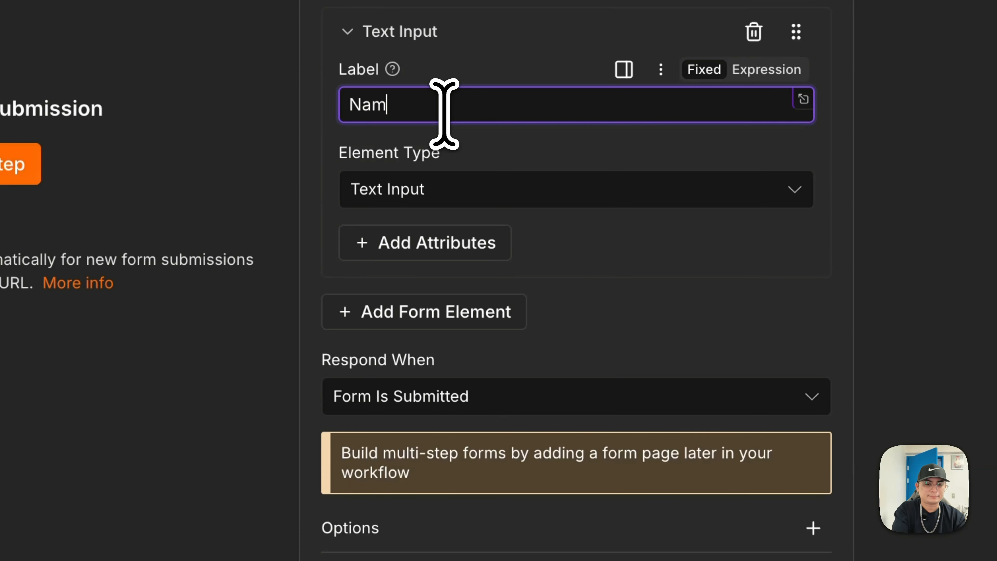
{"action": "type", "text": "e"}
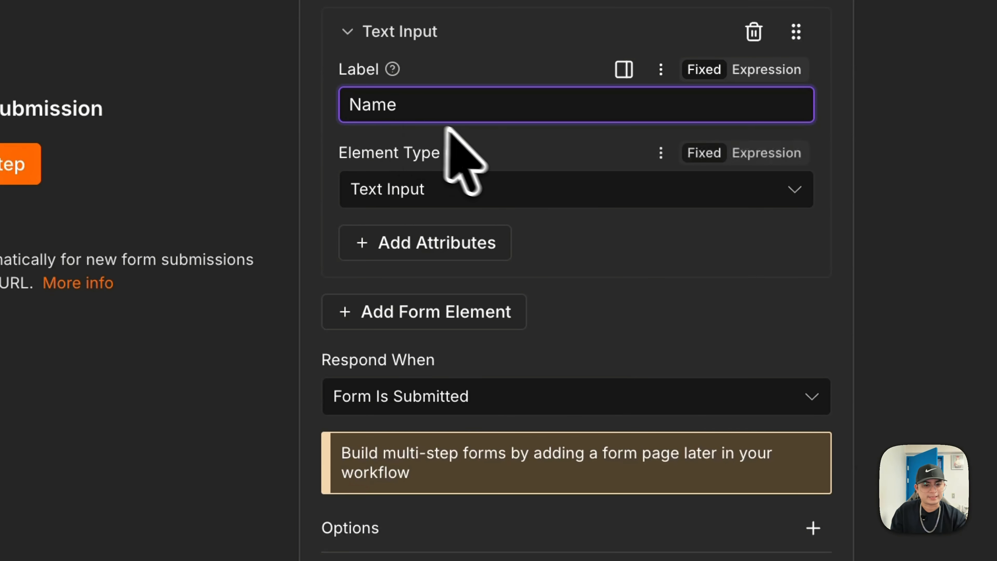
{"action": "left_click", "coordinate": [526, 155]}
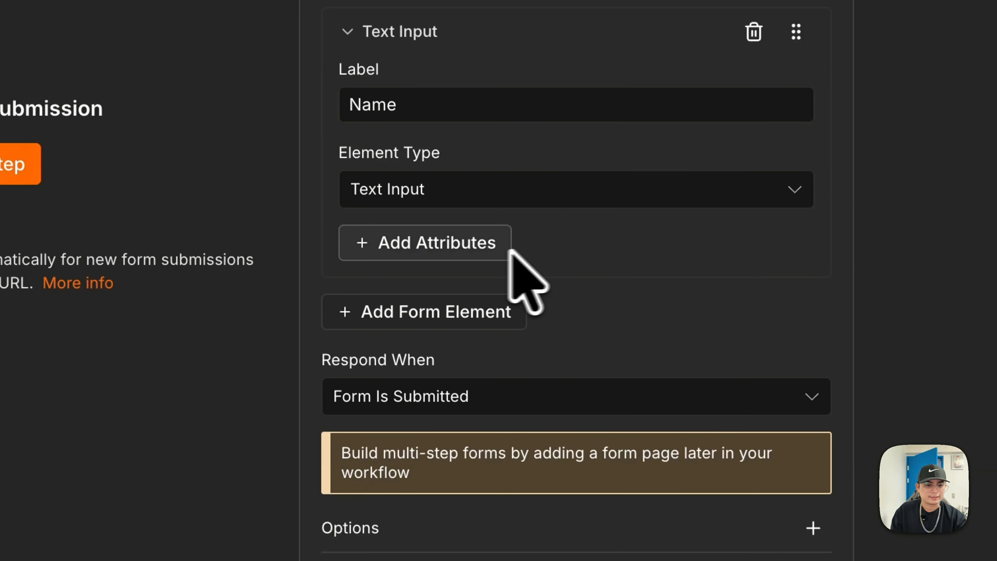
{"action": "left_click", "coordinate": [535, 195]}
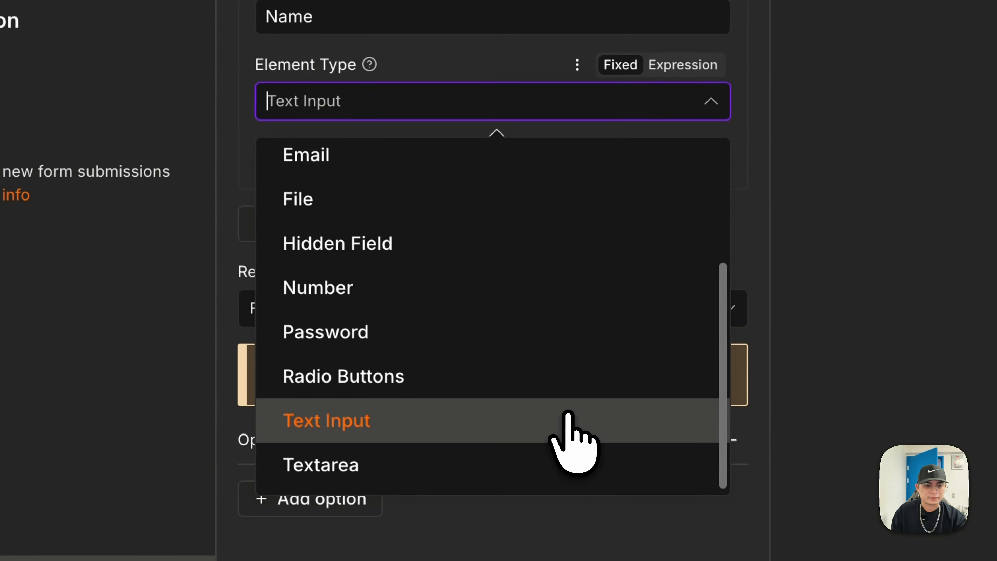
{"action": "left_click", "coordinate": [572, 423]}
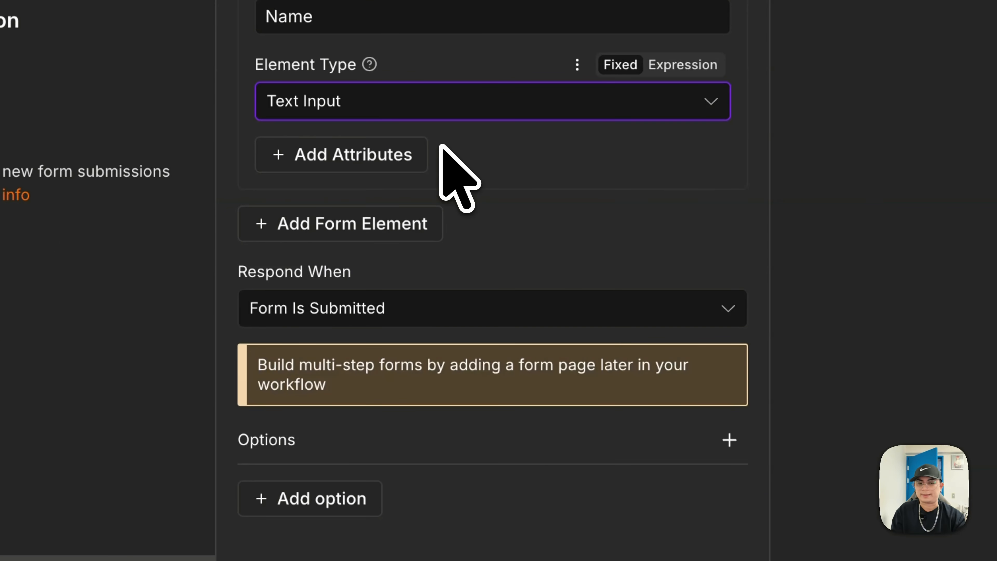
- Add the Required Field attribute to Name and switch it on
{"action": "left_click", "coordinate": [403, 154]}
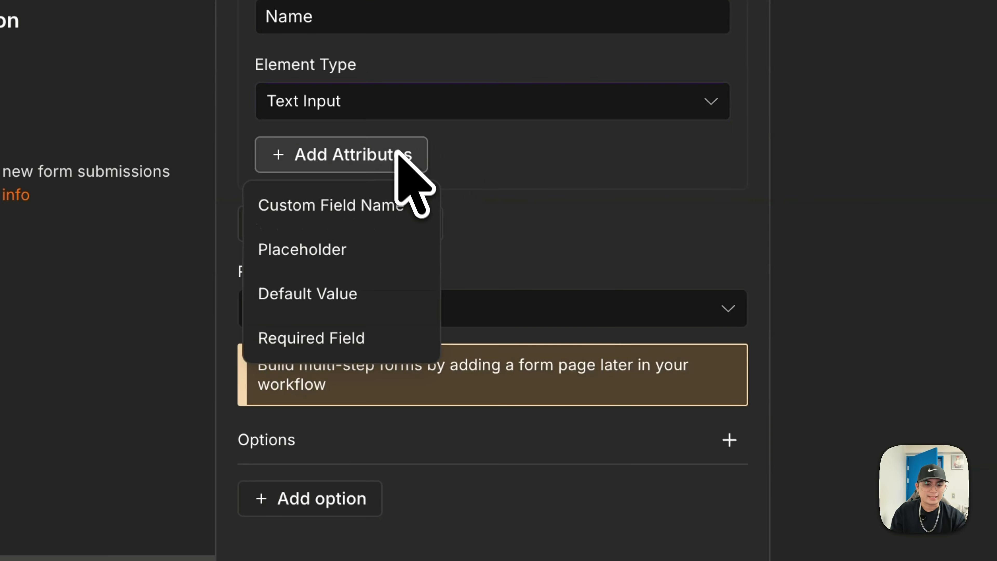
{"action": "left_click", "coordinate": [356, 339]}
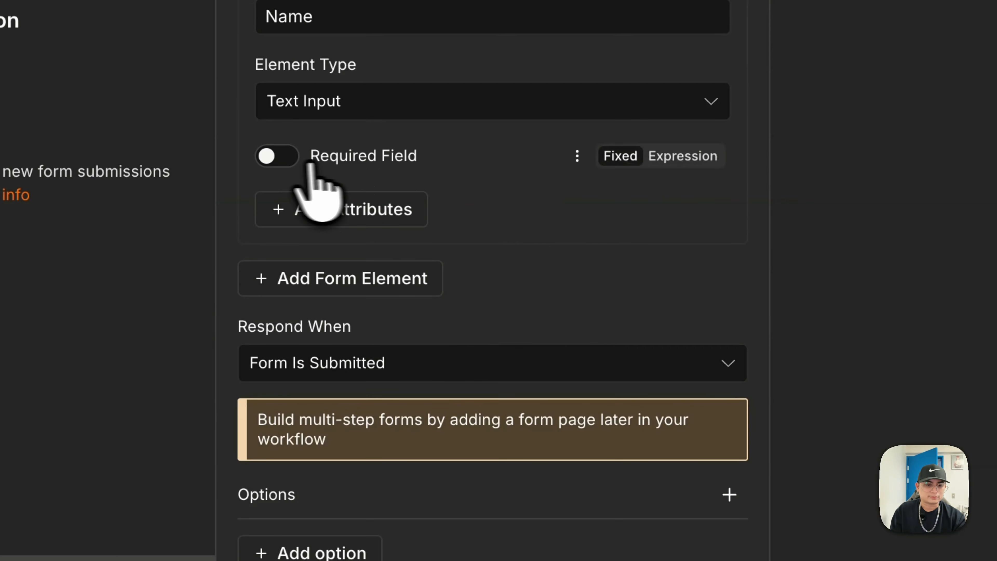
{"action": "left_click", "coordinate": [279, 157]}
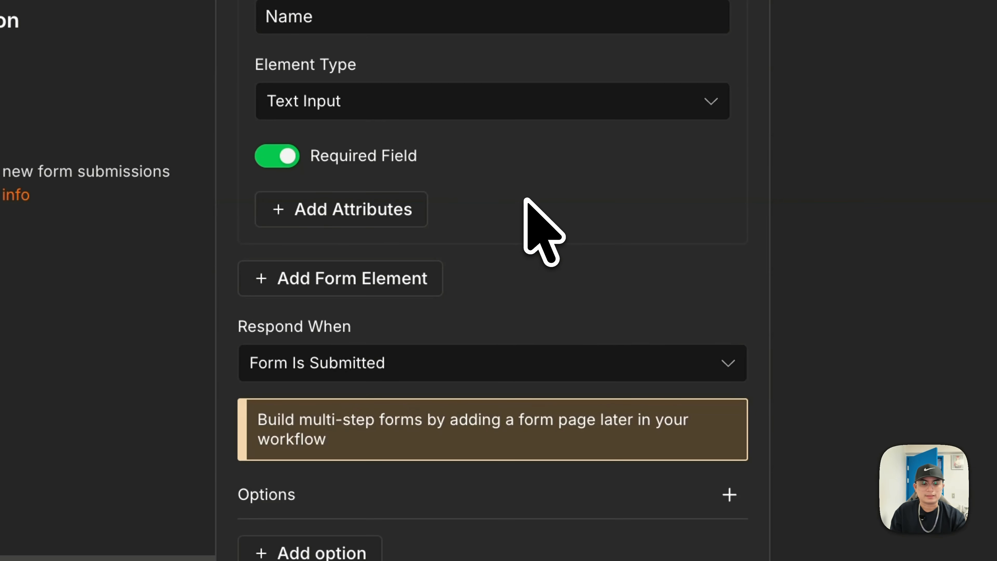
{"action": "scroll", "coordinate": [526, 201], "scroll_direction": "down", "scroll_amount": 2}
- Test-submit the Contact Us form, first empty, then with a name entered
{"action": "left_click", "coordinate": [193, 275]}
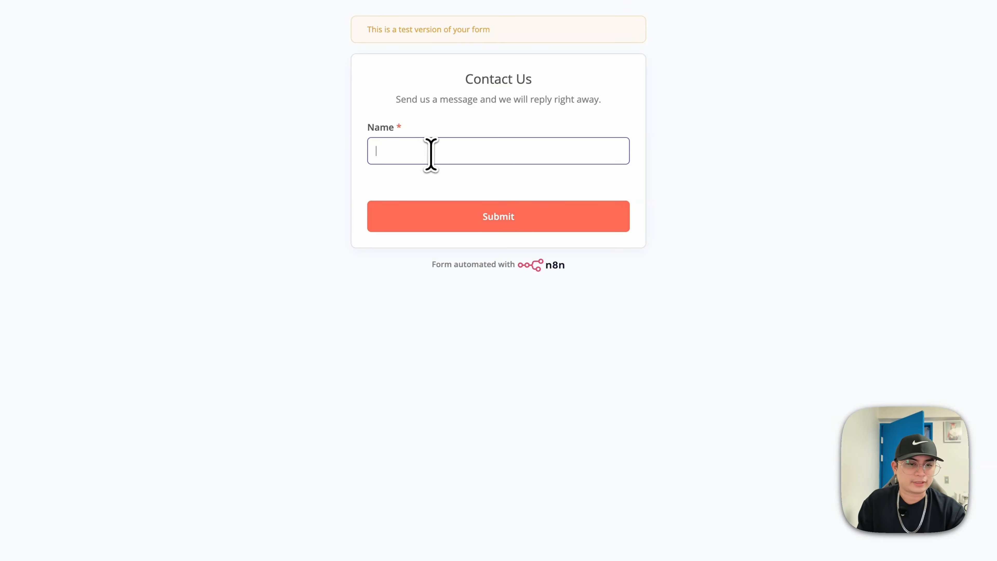
{"action": "left_click", "coordinate": [509, 223]}
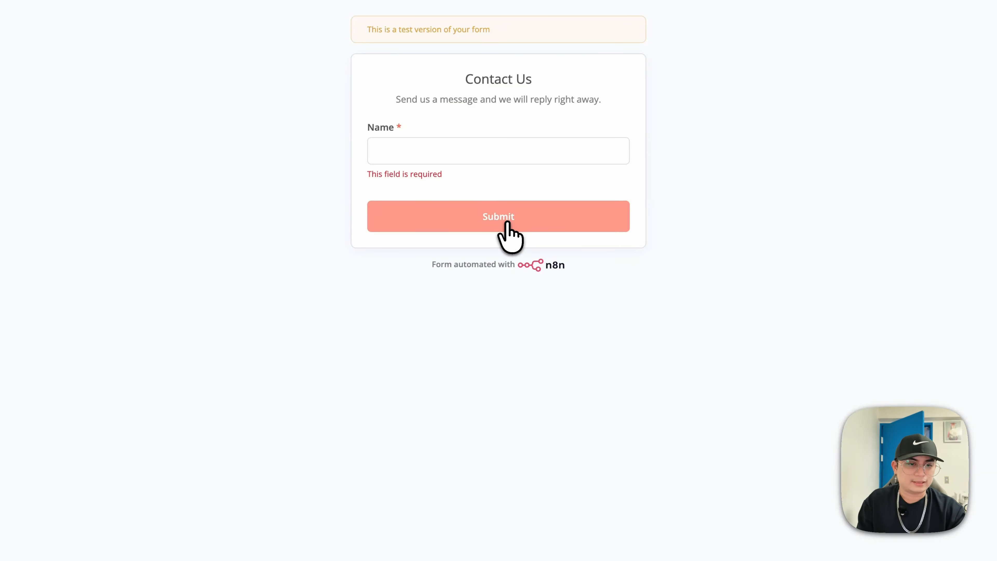
{"action": "left_click", "coordinate": [443, 156]}
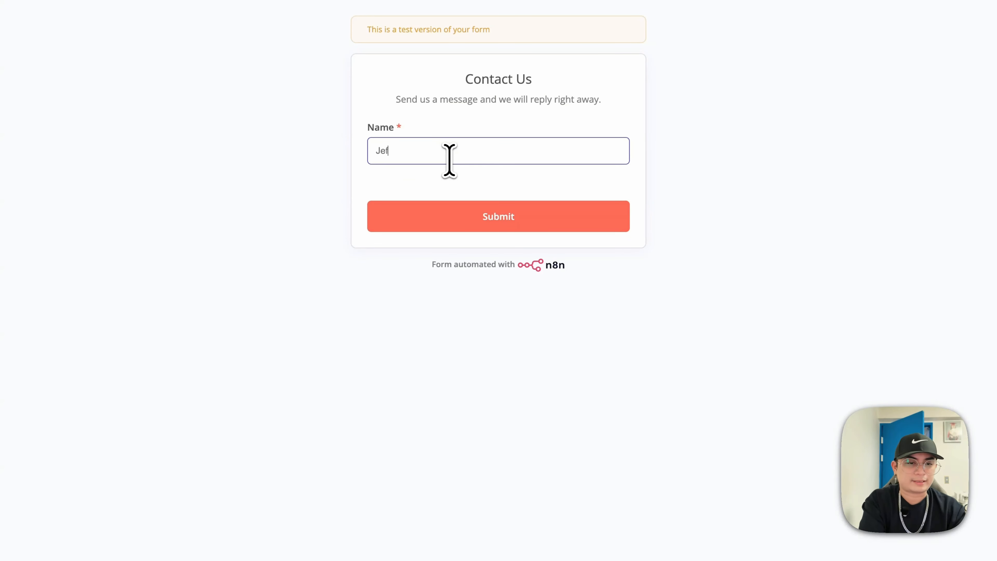
{"action": "left_click", "coordinate": [463, 219]}
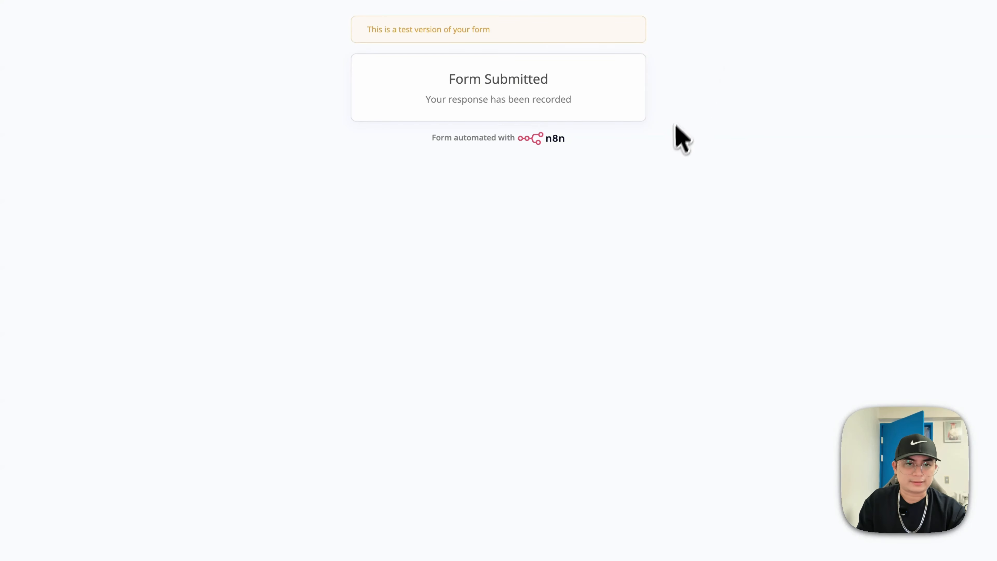
{"action": "key", "text": "super+w"}
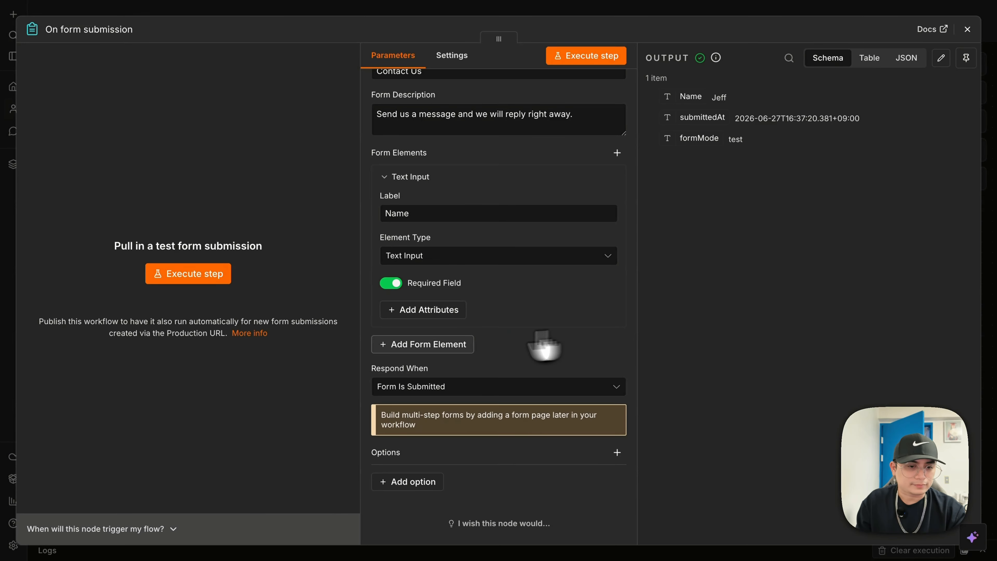
- Add a second form element labelled Email, type Email, marked as a required field
{"action": "left_click", "coordinate": [401, 350]}
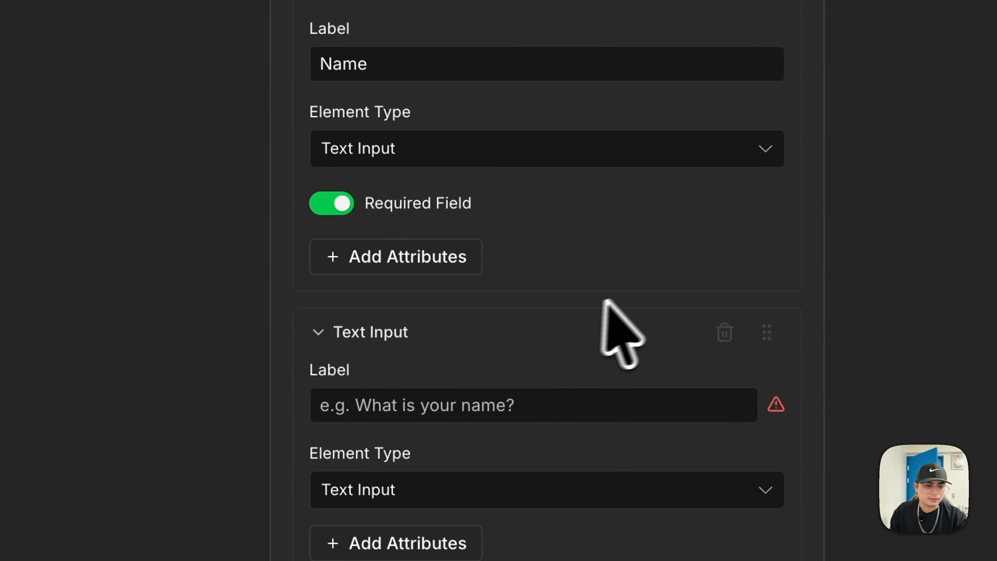
{"action": "scroll", "coordinate": [547, 313], "scroll_direction": "down", "scroll_amount": 5}
{"action": "left_click", "coordinate": [491, 119]}
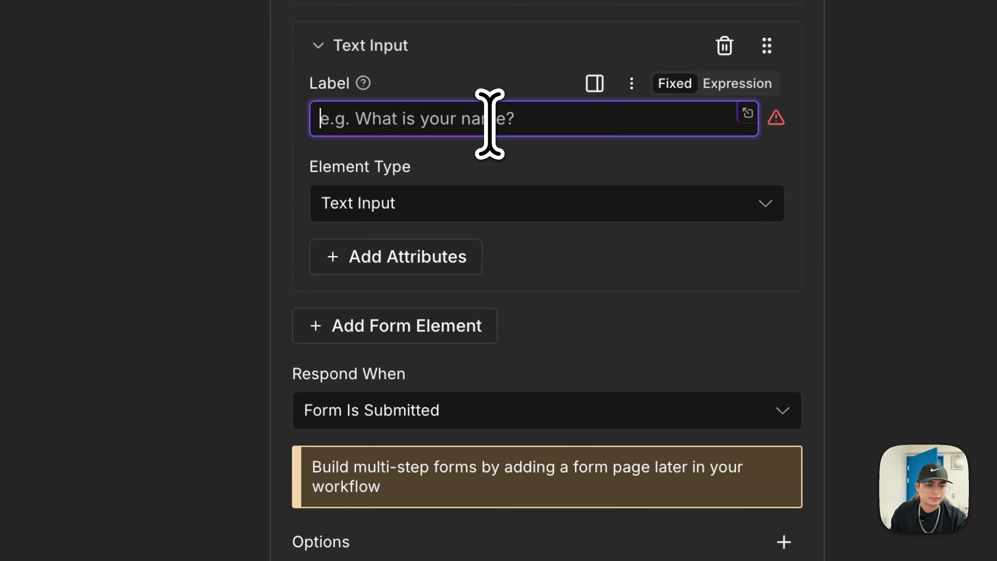
{"action": "type", "text": "E-m"}
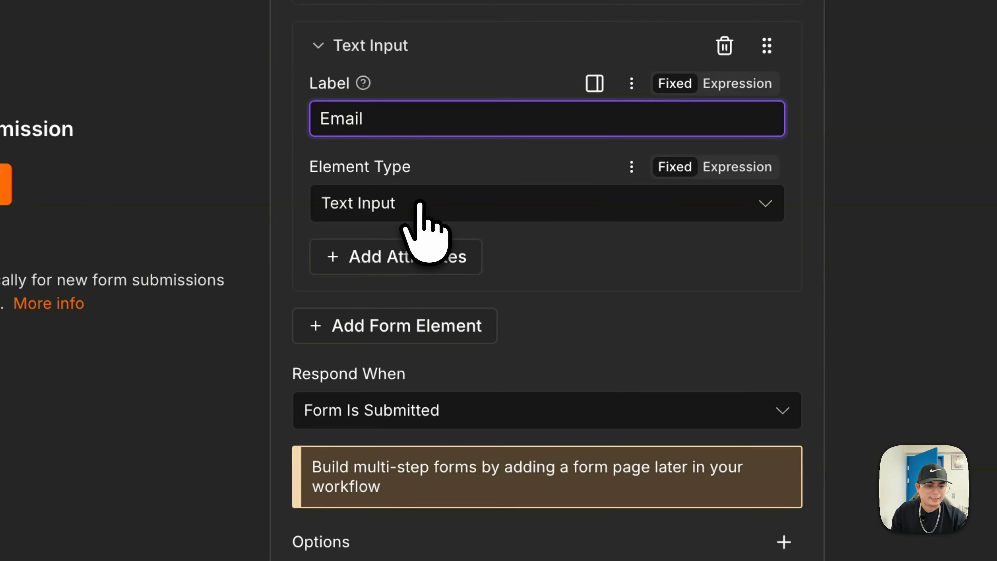
{"action": "left_click", "coordinate": [416, 212]}
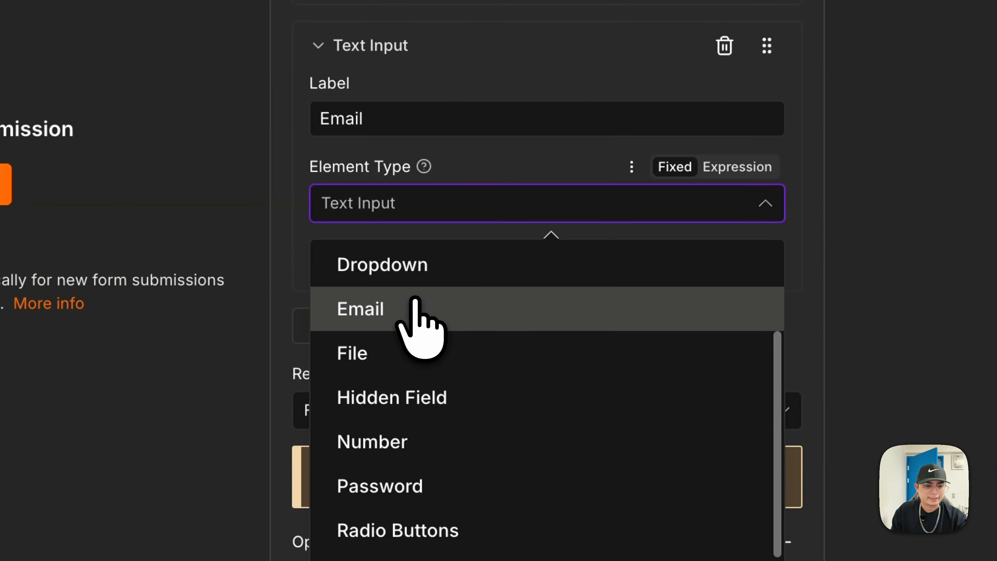
{"action": "left_click", "coordinate": [414, 306]}
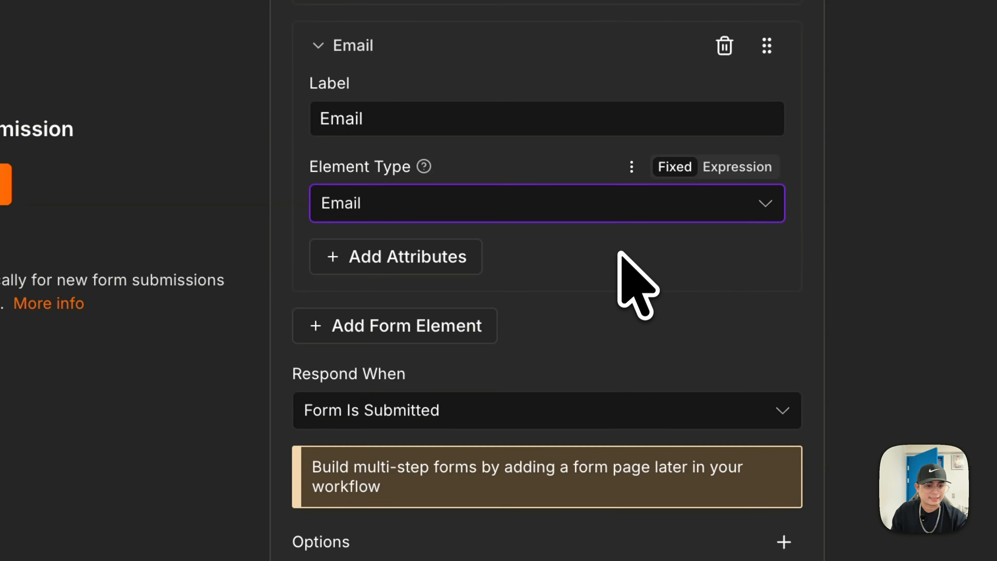
{"action": "left_click", "coordinate": [382, 257]}
{"action": "left_click", "coordinate": [382, 440]}
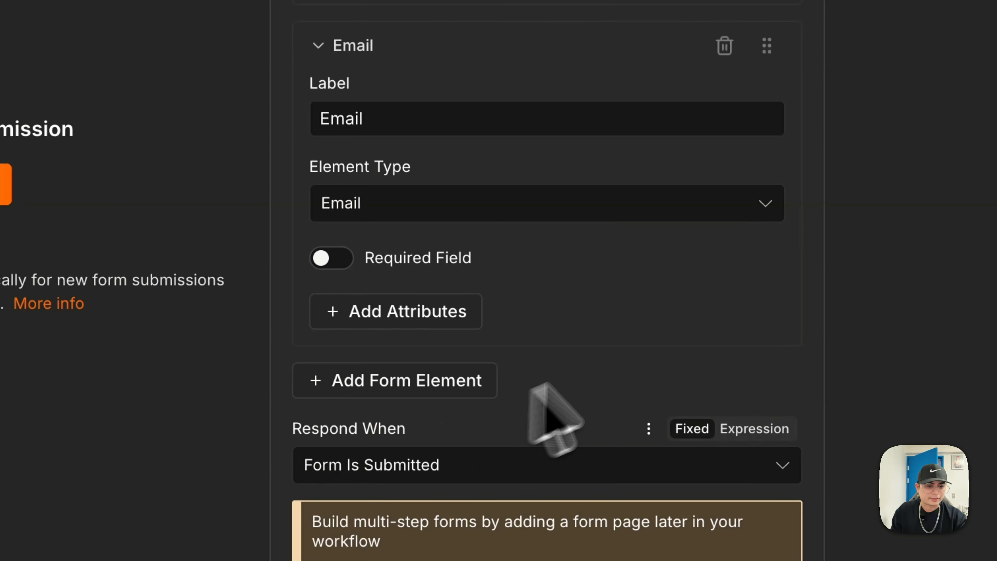
{"action": "left_click", "coordinate": [334, 264]}
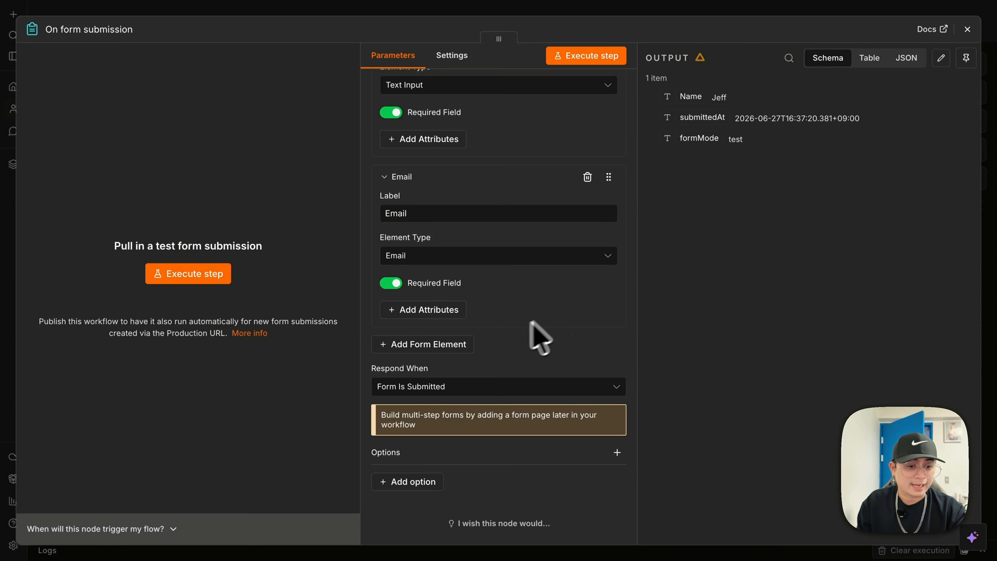
- Add a required Number field labelled Phone, then add a fourth form element
{"action": "left_click", "coordinate": [443, 350]}
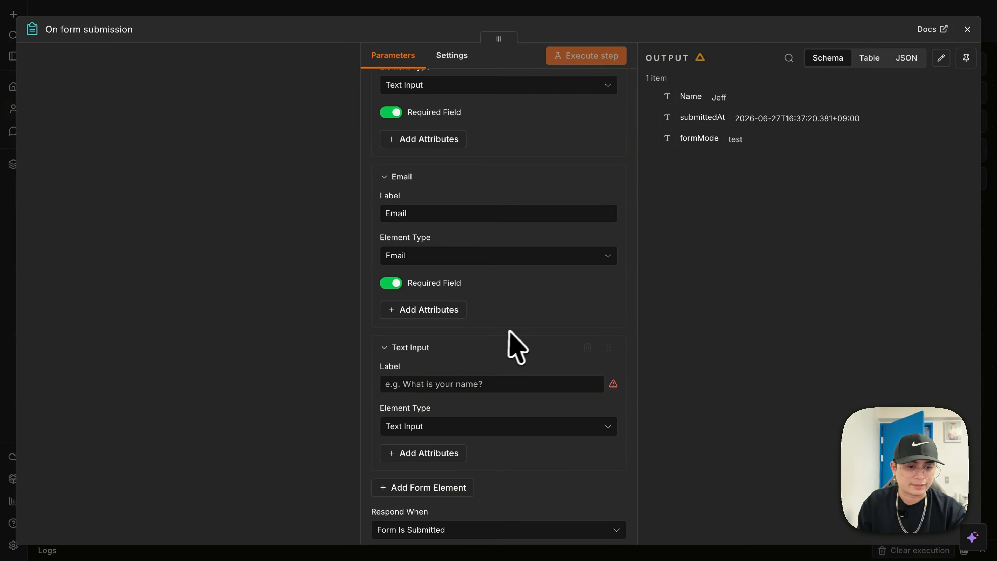
{"action": "scroll", "coordinate": [514, 330], "scroll_direction": "down", "scroll_amount": 4}
{"action": "left_click", "coordinate": [515, 241]}
{"action": "type", "text": "Phone"}
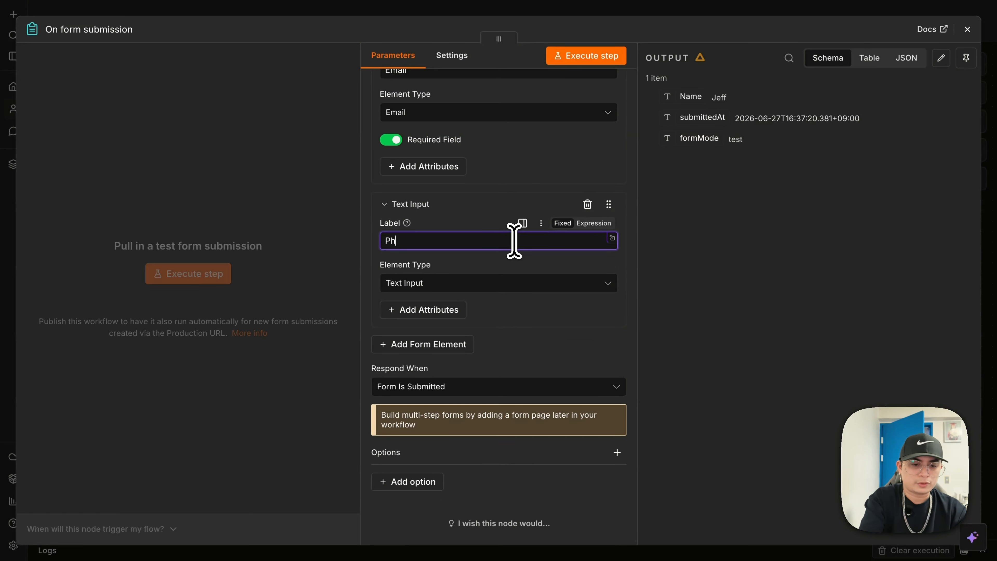
{"action": "left_click", "coordinate": [513, 286]}
{"action": "scroll", "coordinate": [565, 324], "scroll_direction": "down", "scroll_amount": 1}
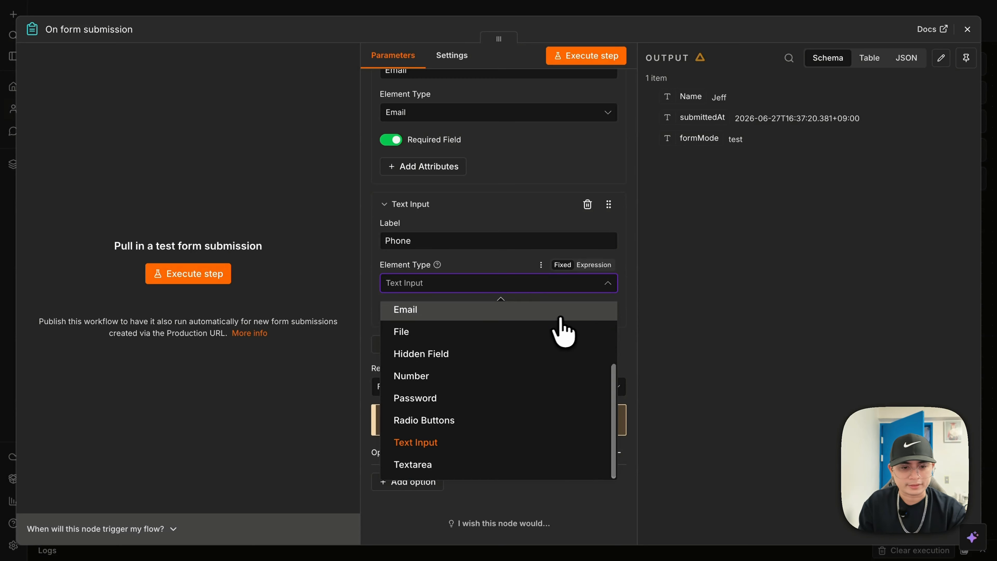
{"action": "left_click", "coordinate": [464, 377]}
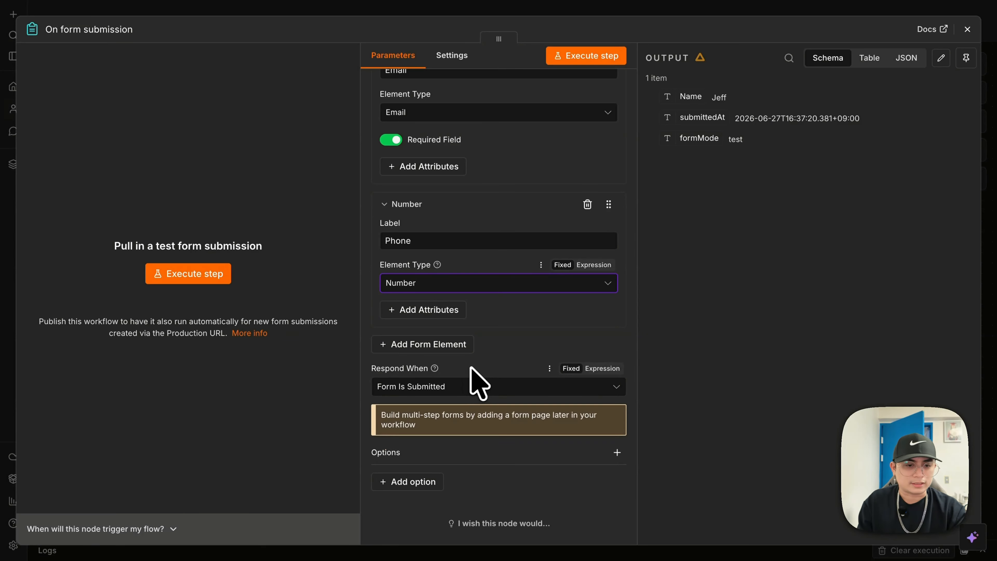
{"action": "left_click", "coordinate": [417, 312]}
{"action": "left_click", "coordinate": [405, 401]}
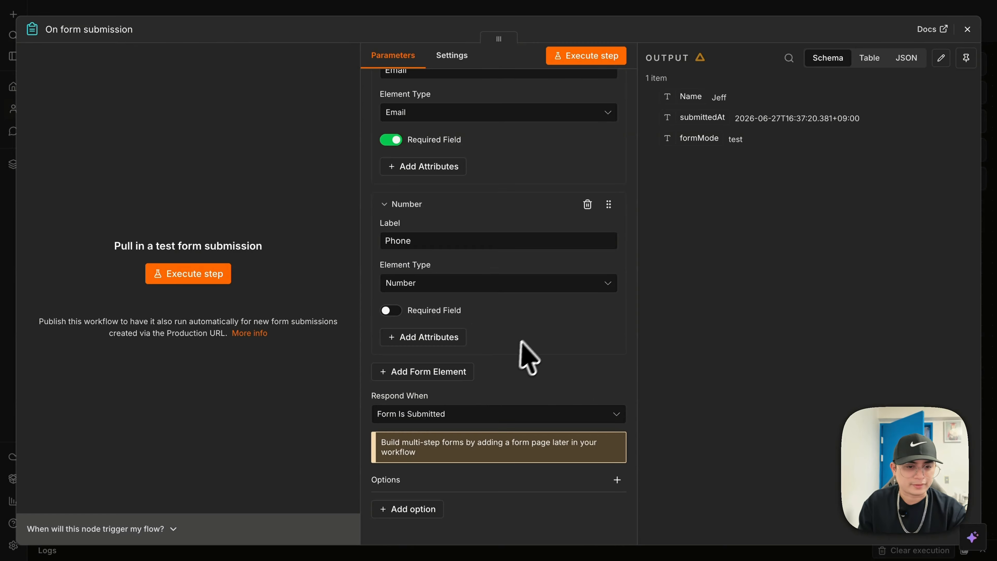
{"action": "scroll", "coordinate": [510, 345], "scroll_direction": "down", "scroll_amount": 1}
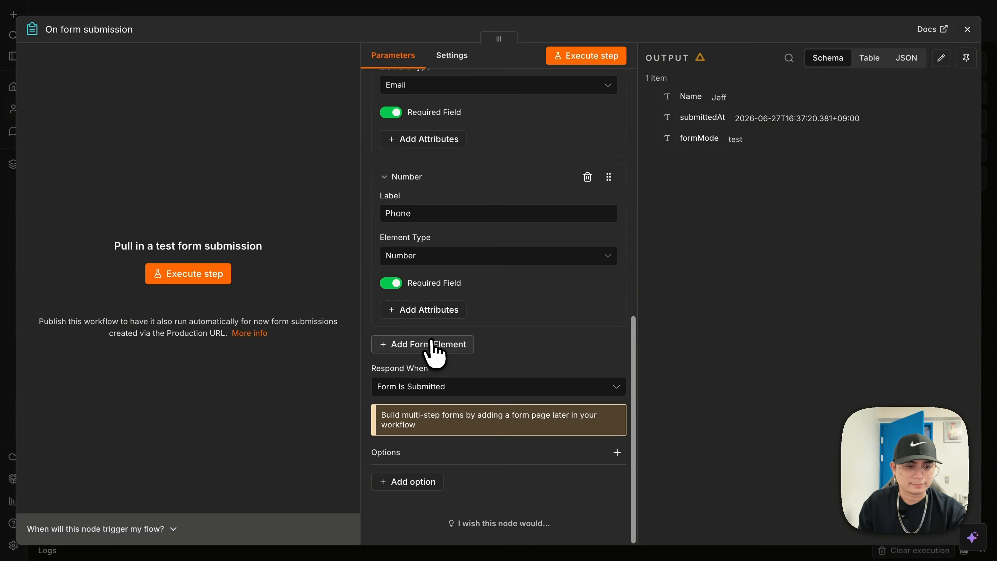
{"action": "left_click", "coordinate": [434, 348]}
- Label the new field Message, set it to Textarea, and make it required
{"action": "left_click", "coordinate": [511, 385]}
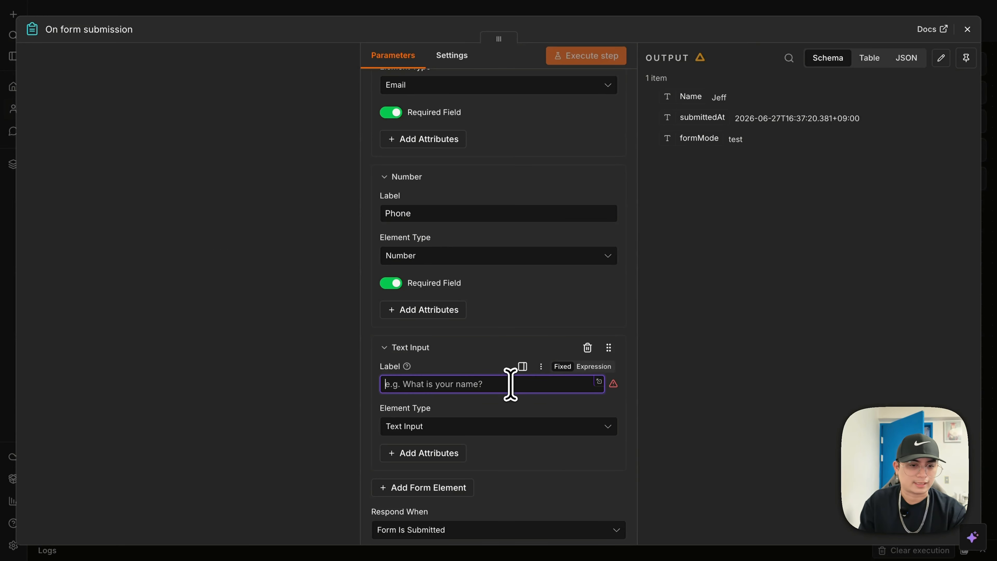
{"action": "type", "text": "Message"}
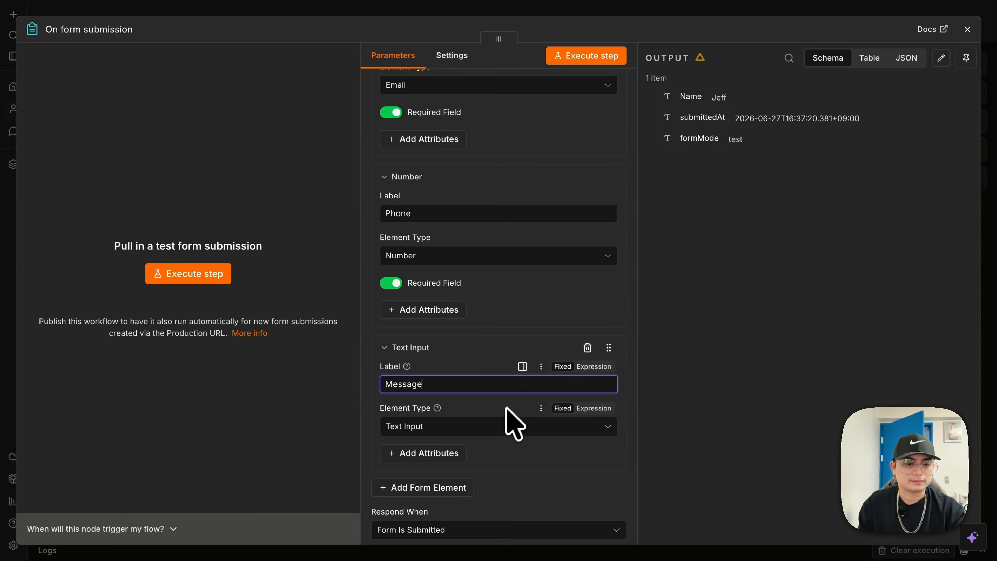
{"action": "left_click", "coordinate": [496, 427]}
{"action": "scroll", "coordinate": [457, 402], "scroll_direction": "down", "scroll_amount": 1}
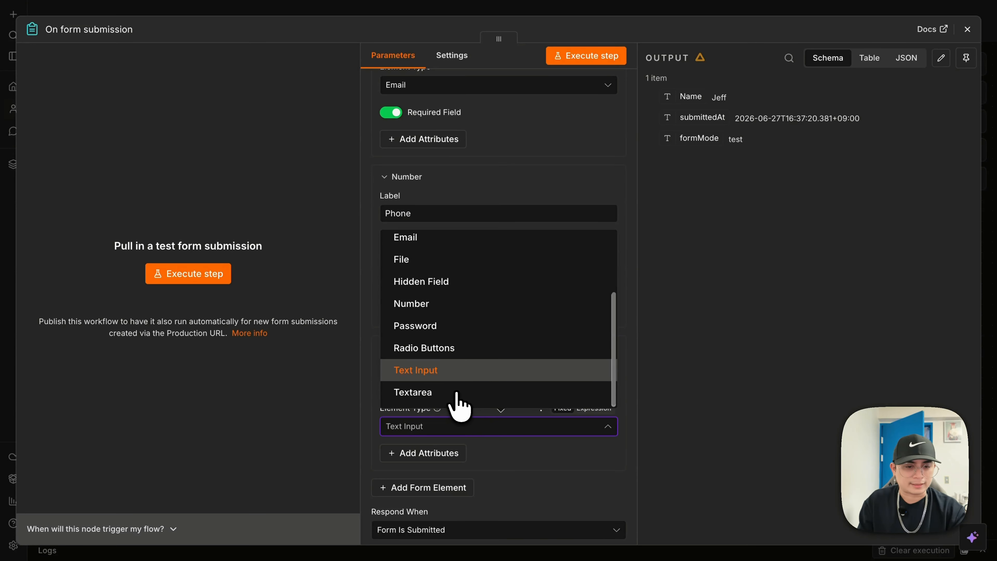
{"action": "left_click", "coordinate": [448, 393]}
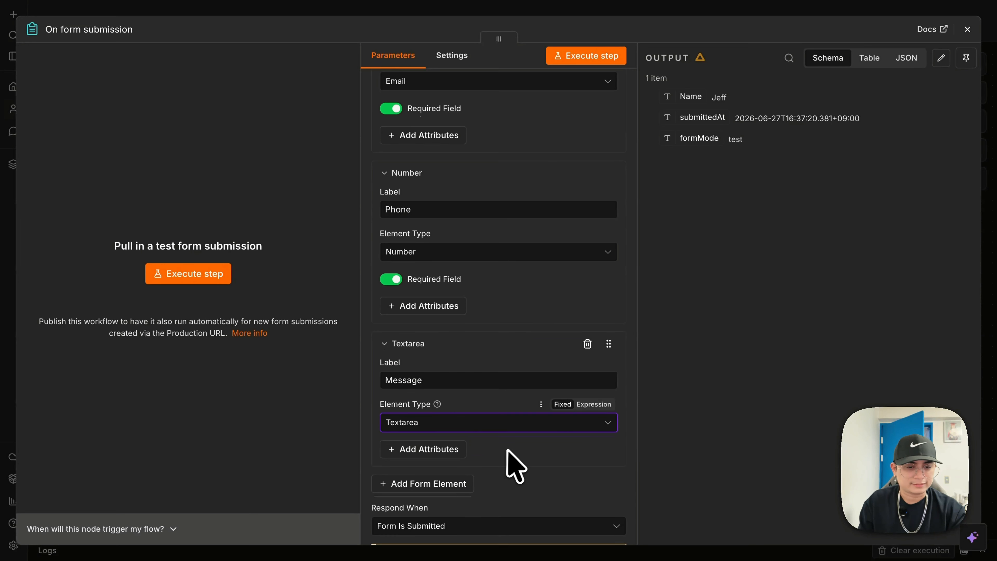
{"action": "scroll", "coordinate": [504, 456], "scroll_direction": "down", "scroll_amount": 3}
{"action": "left_click", "coordinate": [424, 309]}
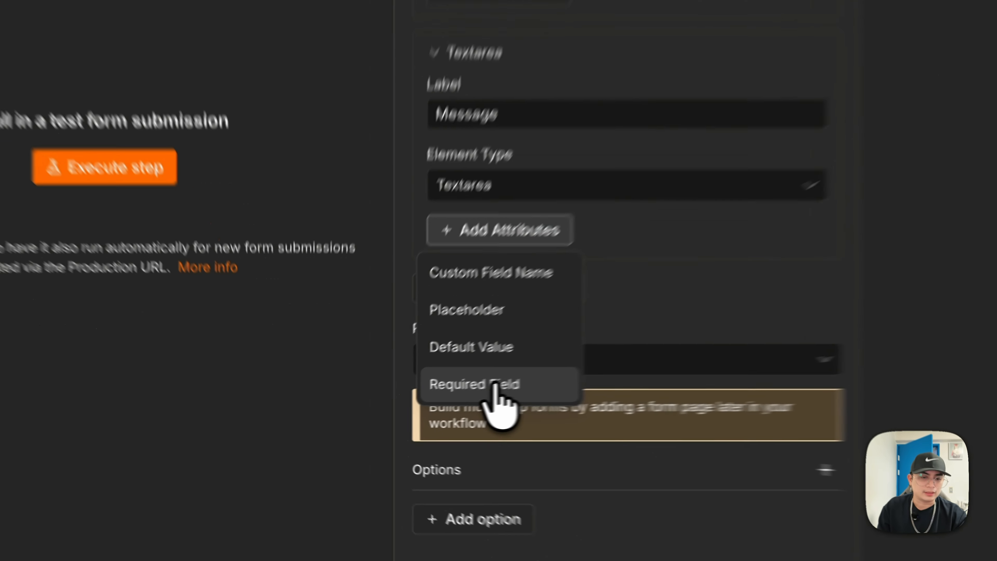
{"action": "left_click", "coordinate": [422, 403]}
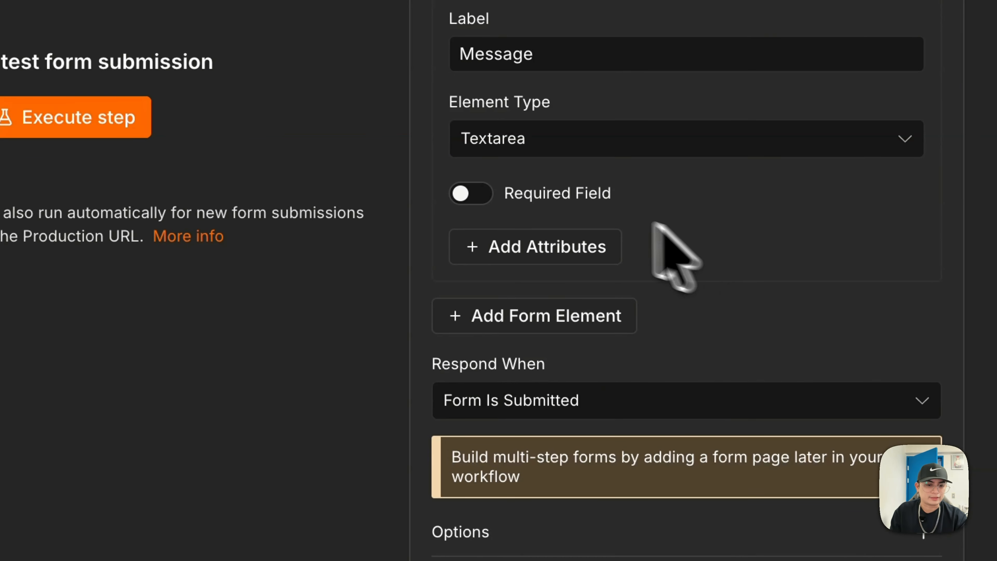
{"action": "left_click", "coordinate": [464, 188]}
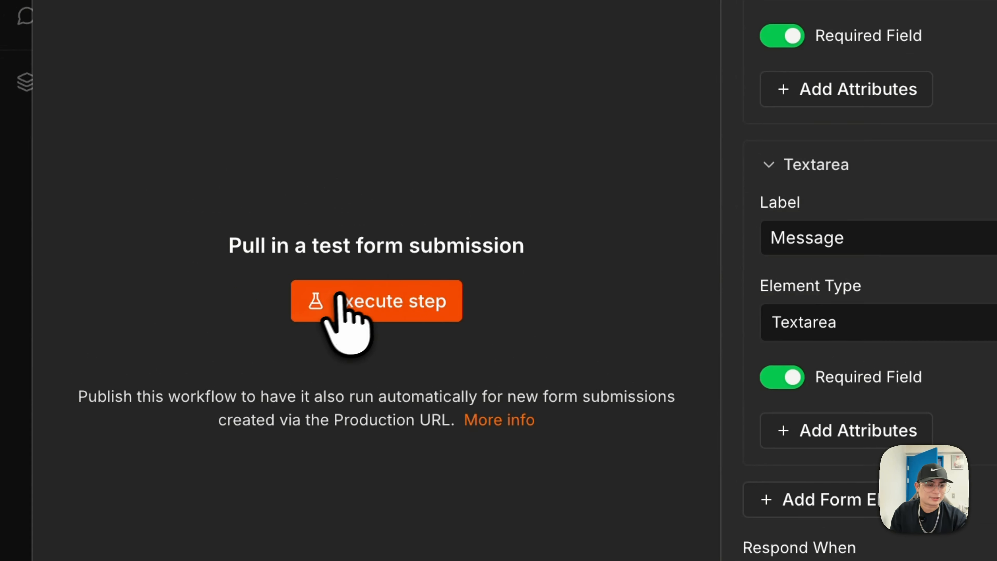
- Run a test submission filling in the name, e-mail address, phone and message
{"action": "left_click", "coordinate": [22, 114]}
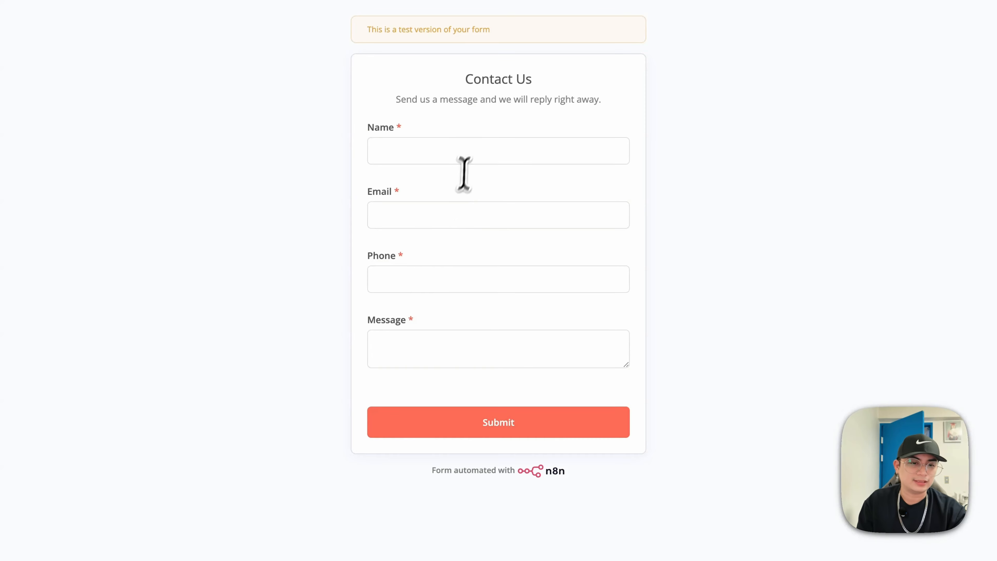
{"action": "left_click", "coordinate": [471, 157]}
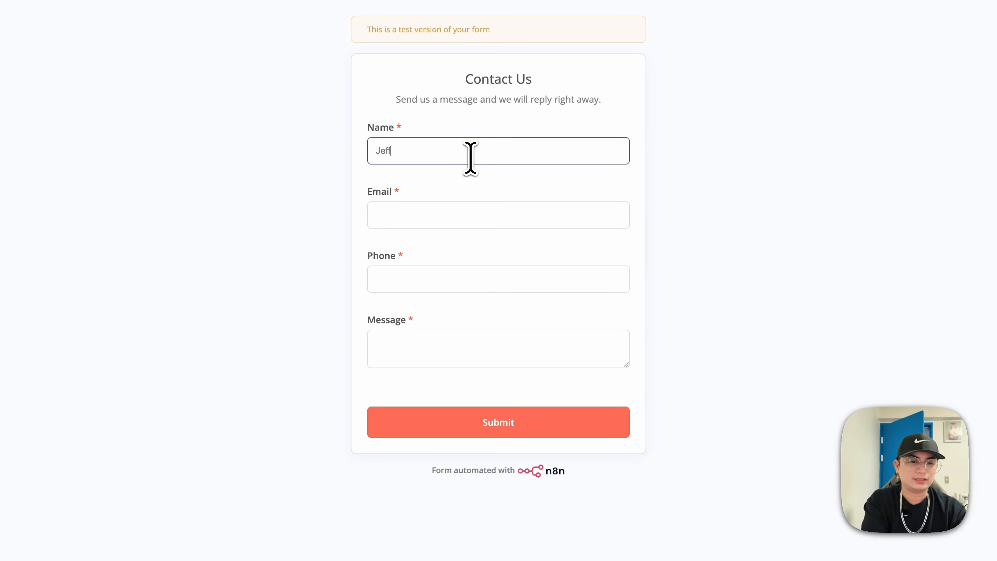
{"action": "key", "text": "Tab"}
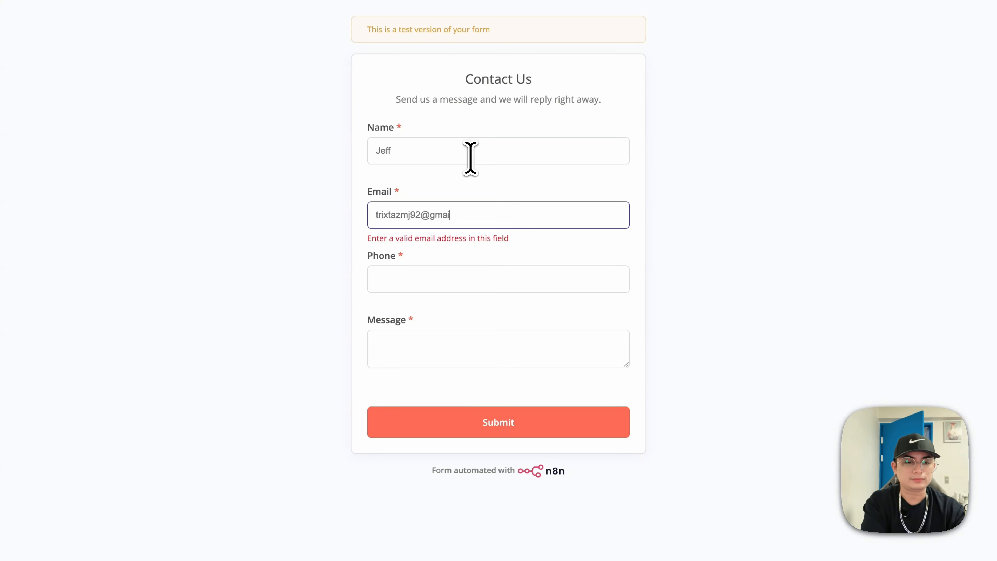
{"action": "key", "text": "Tab"}
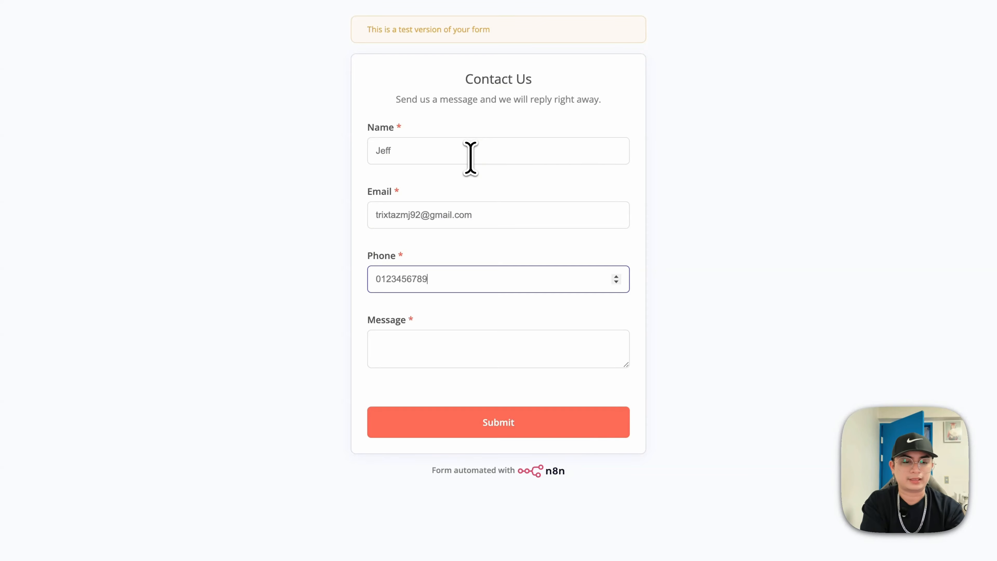
{"action": "left_click", "coordinate": [514, 351]}
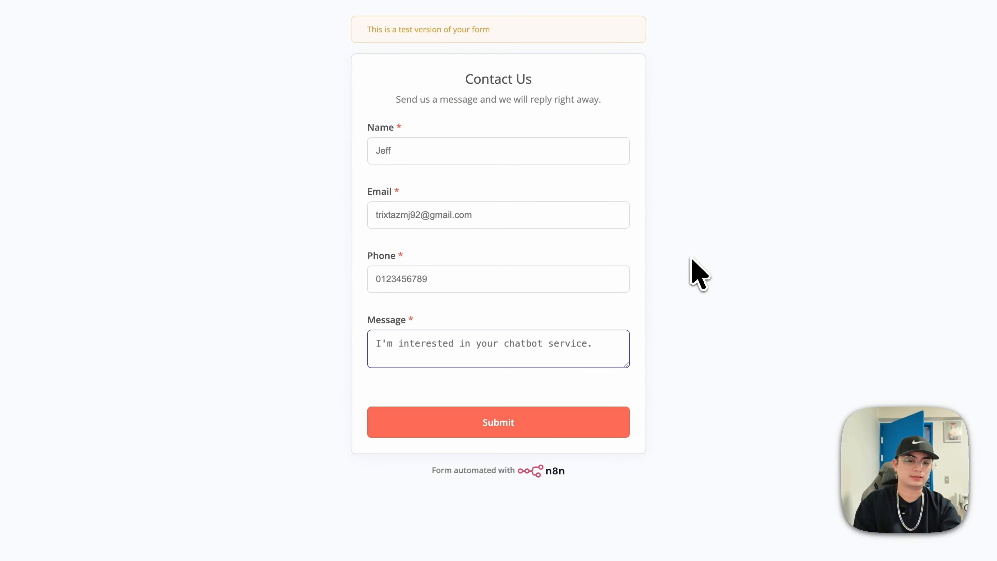
{"action": "left_click", "coordinate": [599, 417]}
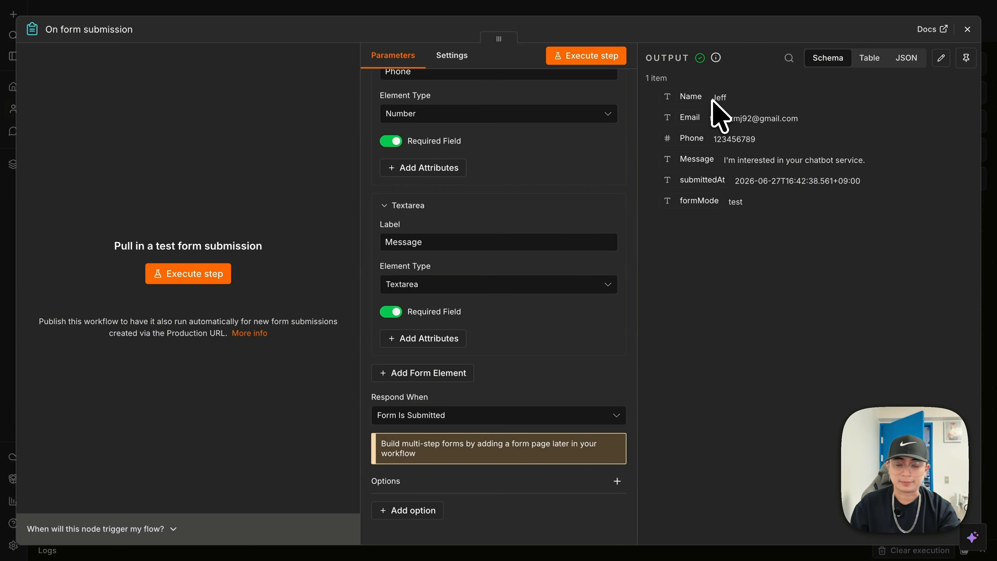
- Pin the captured form submission as the trigger's test data and close the node
{"action": "left_click", "coordinate": [967, 59]}
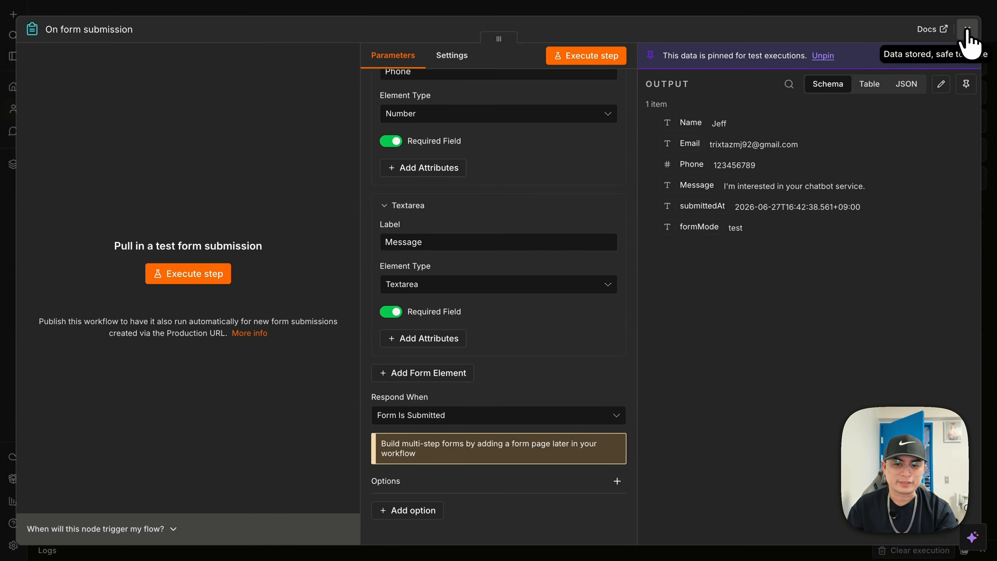
{"action": "left_click", "coordinate": [967, 31]}
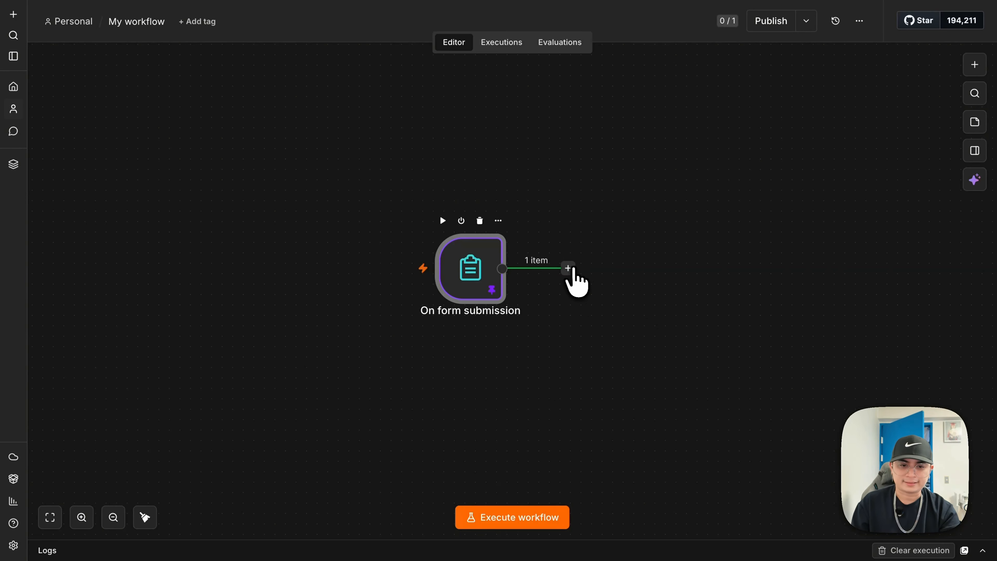
- Add an AI Agent node from the AI category after the form trigger and reopen its settings
{"action": "left_click", "coordinate": [569, 269]}
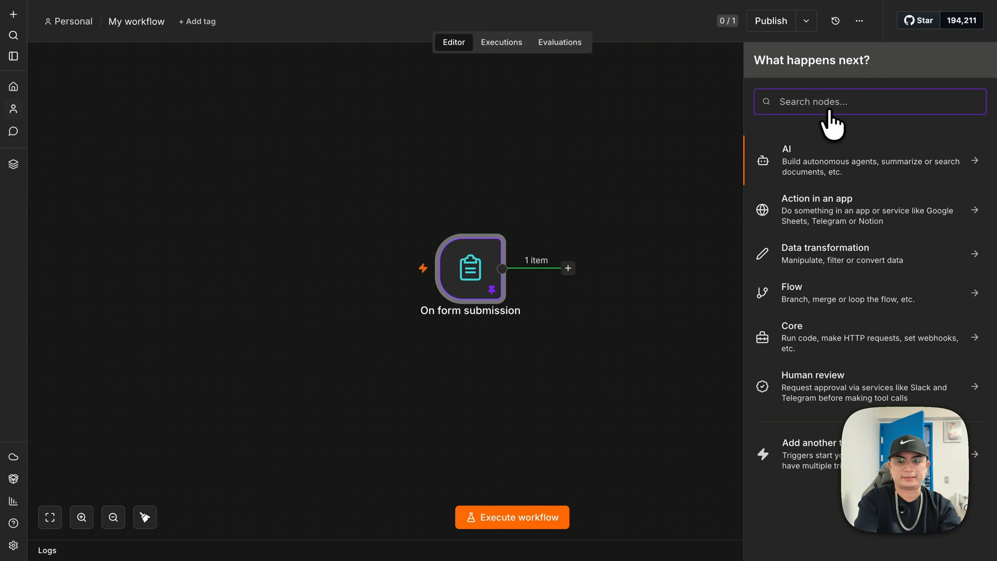
{"action": "type", "text": "AI"}
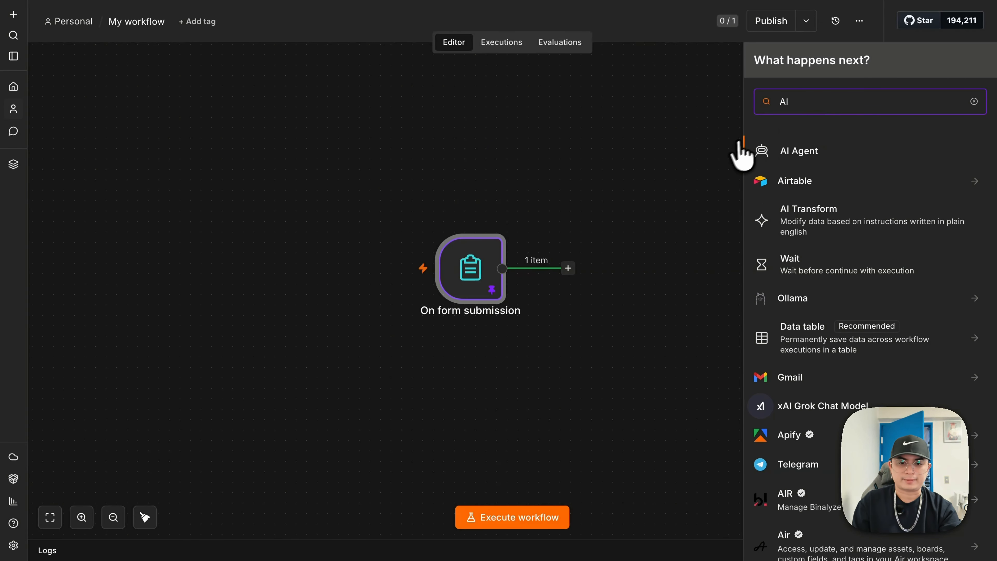
{"action": "double_click", "coordinate": [847, 107]}
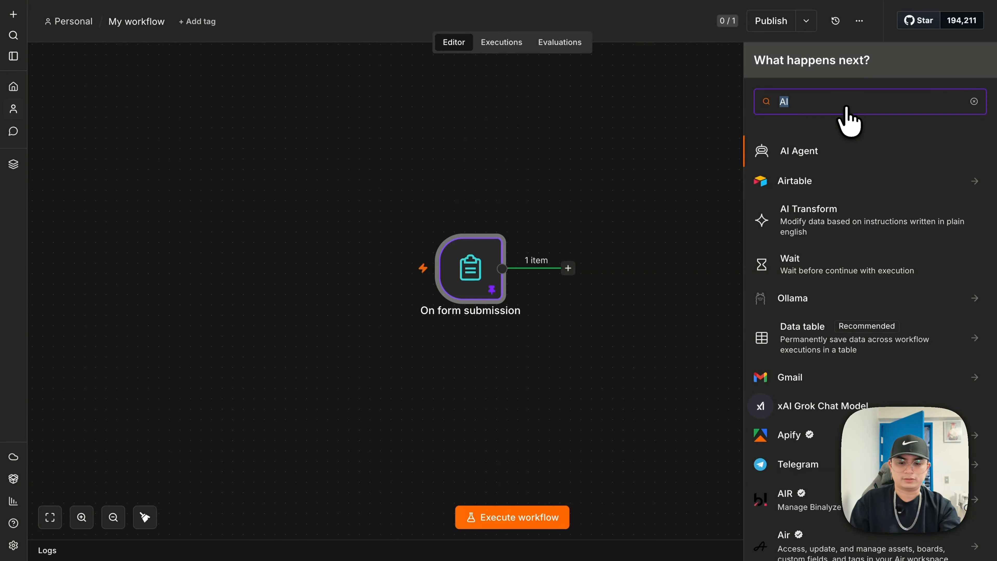
{"action": "key", "text": "BackSpace"}
{"action": "left_click", "coordinate": [800, 165]}
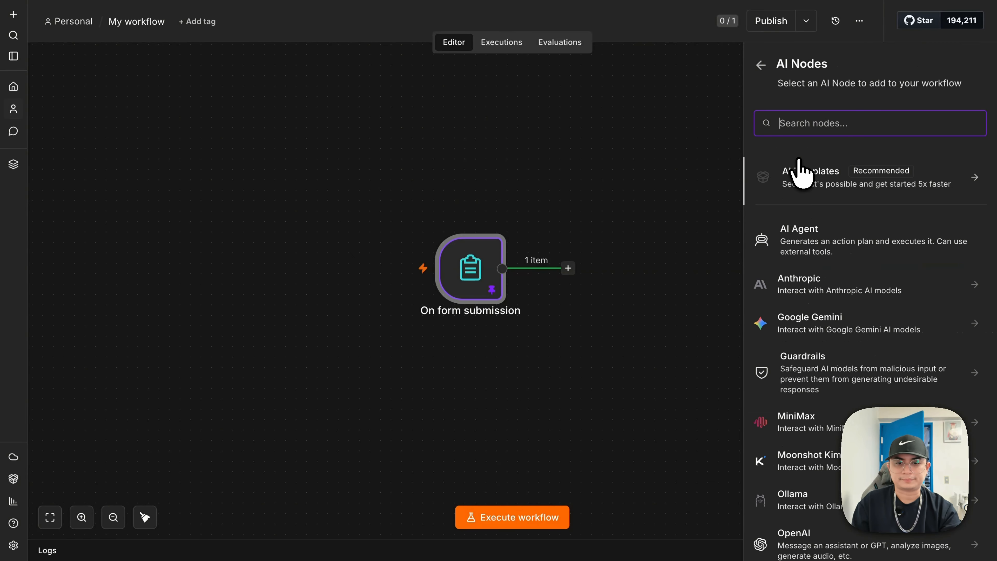
{"action": "left_click", "coordinate": [808, 238]}
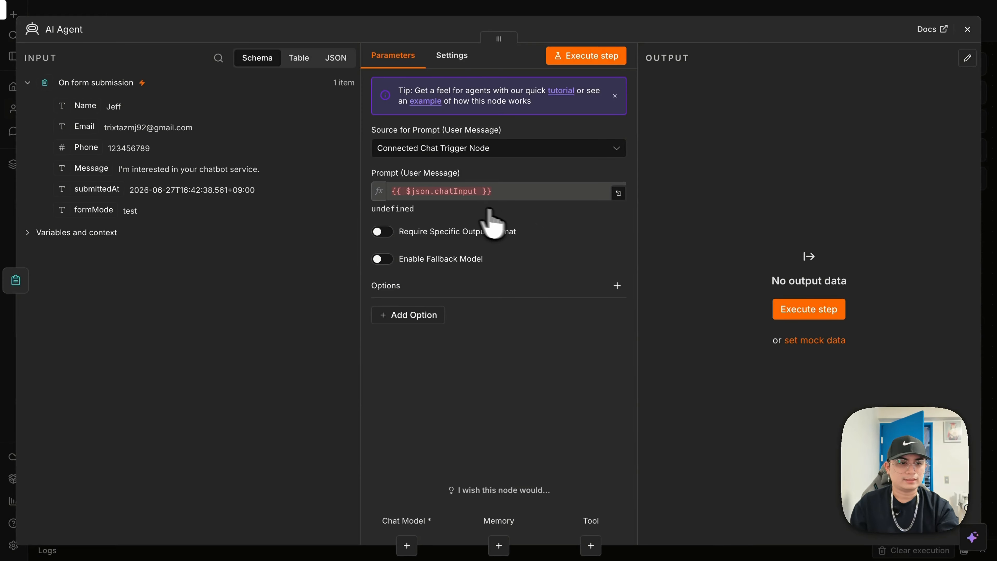
{"action": "left_click", "coordinate": [967, 29]}
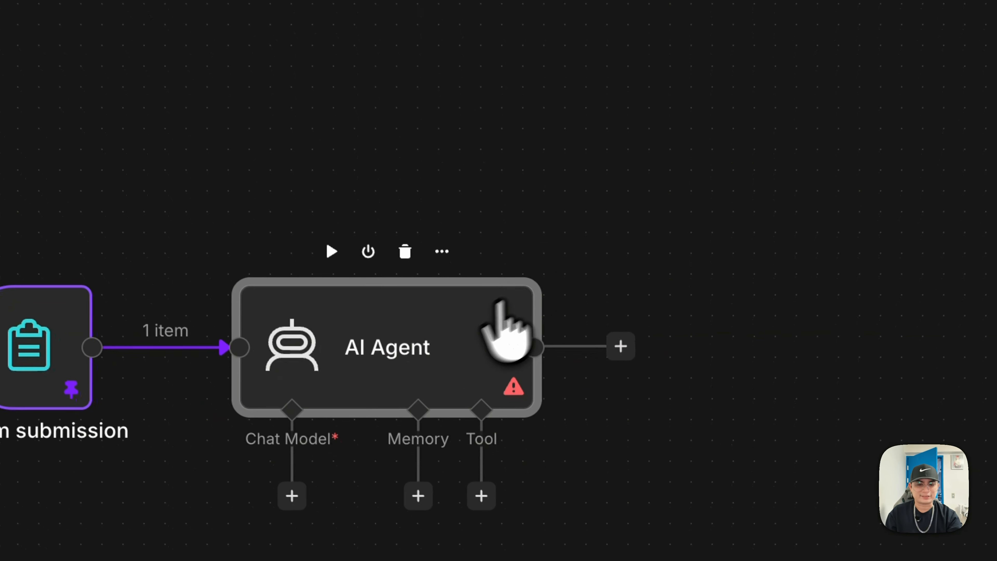
{"action": "double_click", "coordinate": [408, 339]}
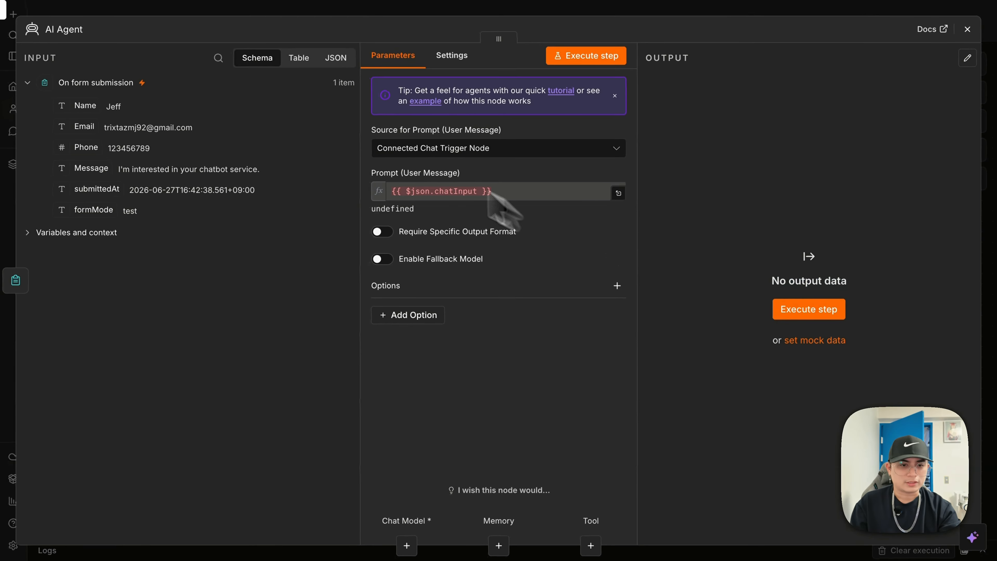
- Define the prompt in the node as 'Customer name:' with the submitted Name, switched to Expression
{"action": "left_click", "coordinate": [443, 153]}
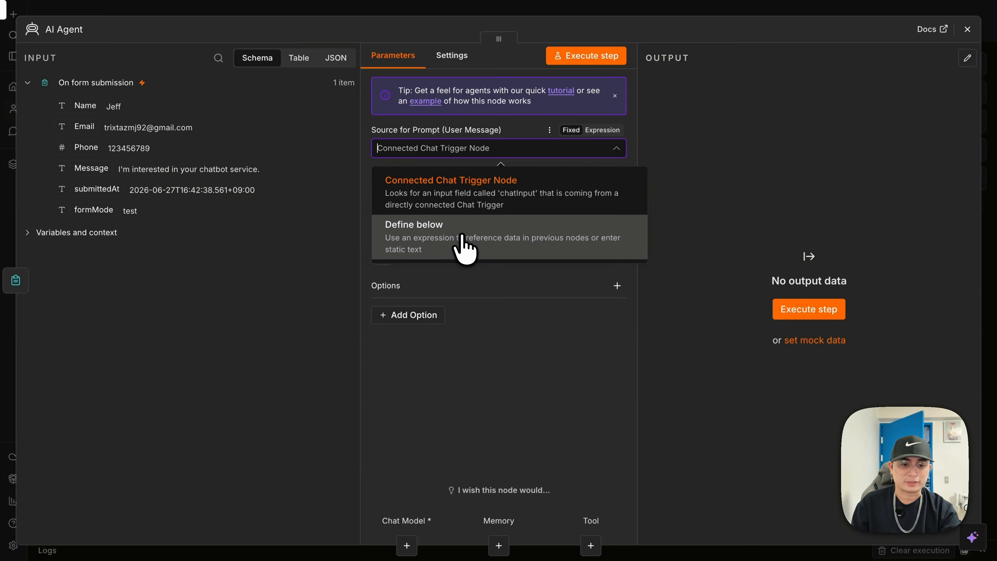
{"action": "left_click", "coordinate": [464, 246]}
{"action": "left_click", "coordinate": [508, 196]}
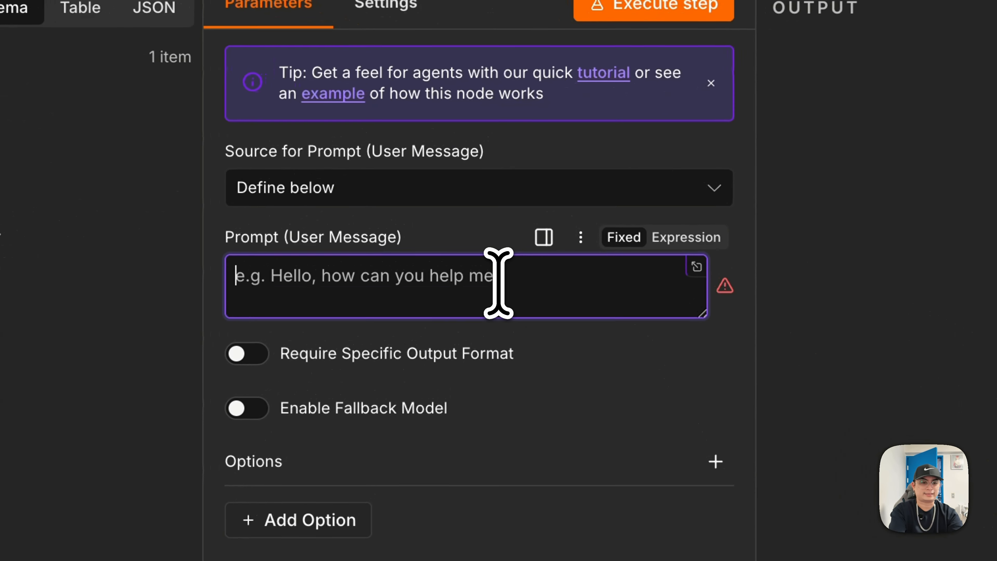
{"action": "type", "text": "Customer name:"}
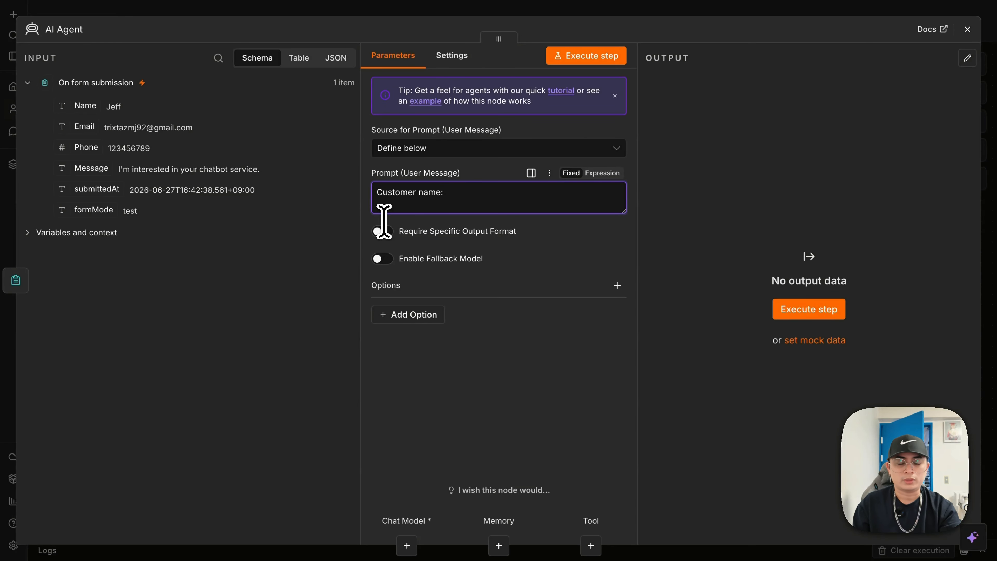
{"action": "left_click", "coordinate": [82, 103]}
{"action": "left_click_drag", "start_coordinate": [82, 103], "coordinate": [575, 192]}
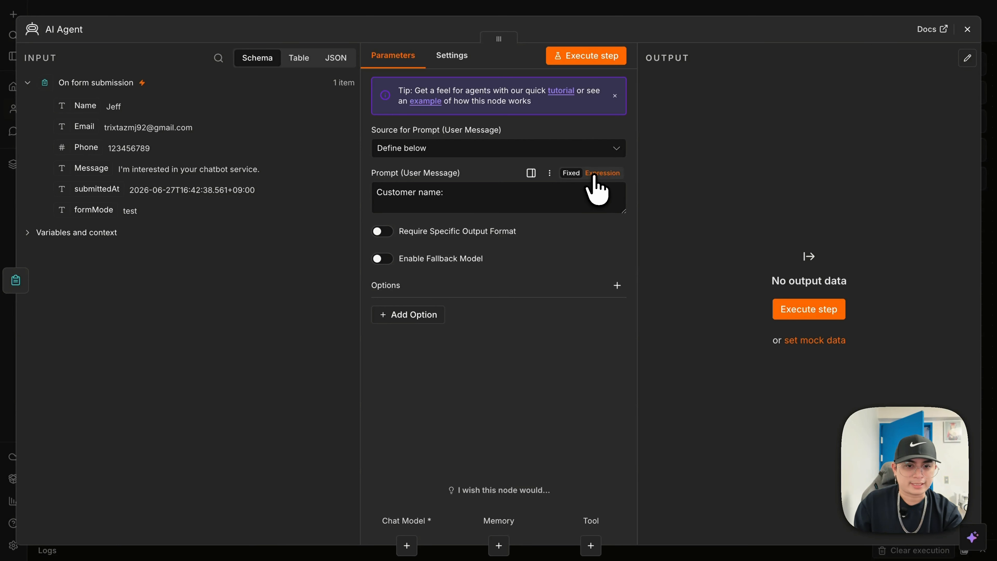
{"action": "left_click", "coordinate": [603, 174]}
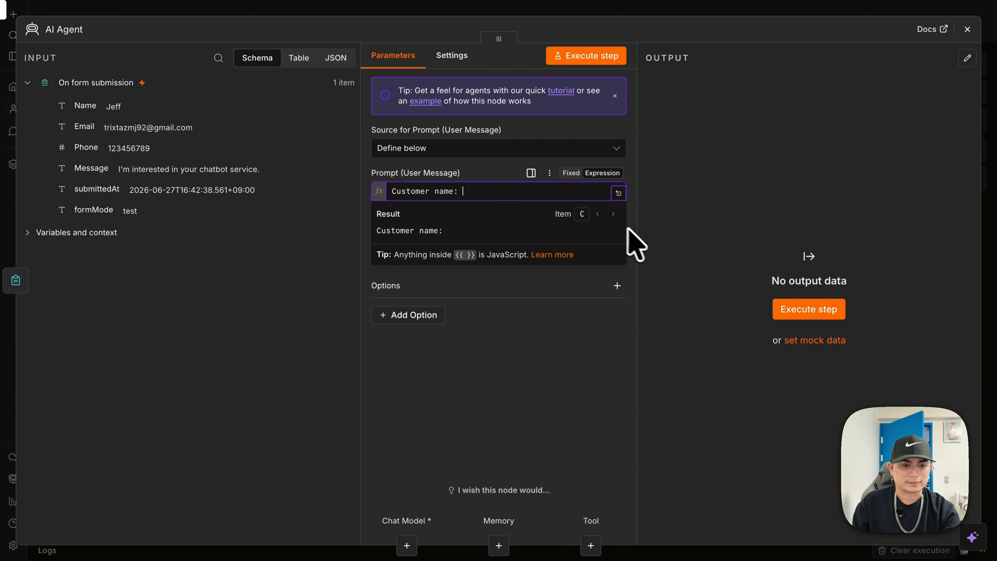
- In the expanded expression editor, insert the form's Name and Phone fields after their labels
{"action": "left_click", "coordinate": [619, 193]}
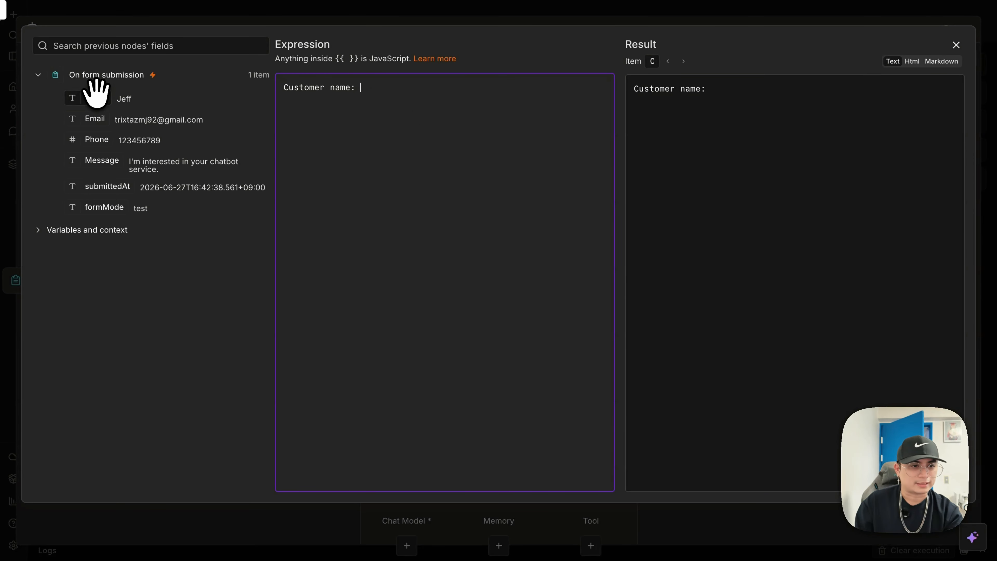
{"action": "left_click_drag", "start_coordinate": [96, 97], "coordinate": [372, 91]}
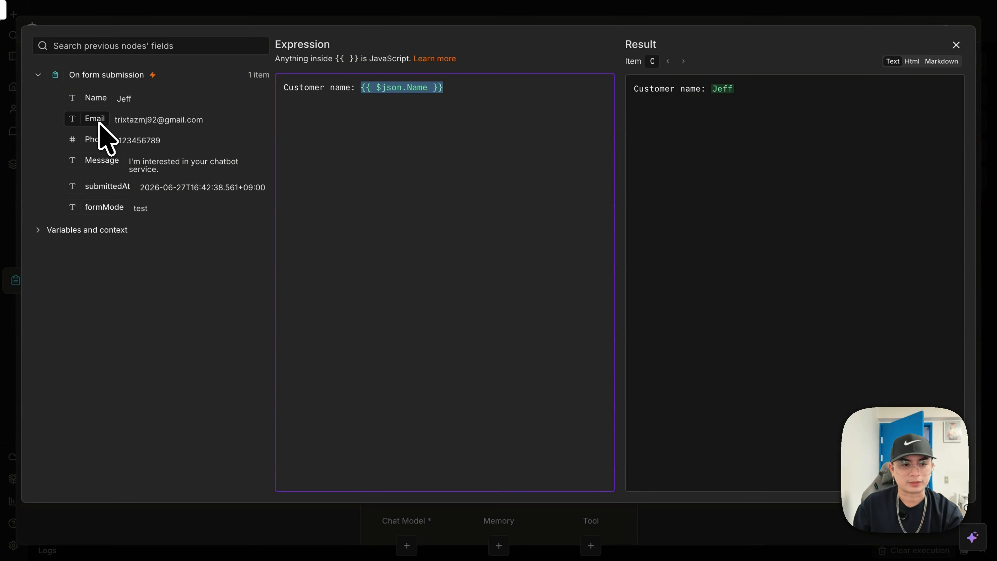
{"action": "left_click", "coordinate": [519, 98]}
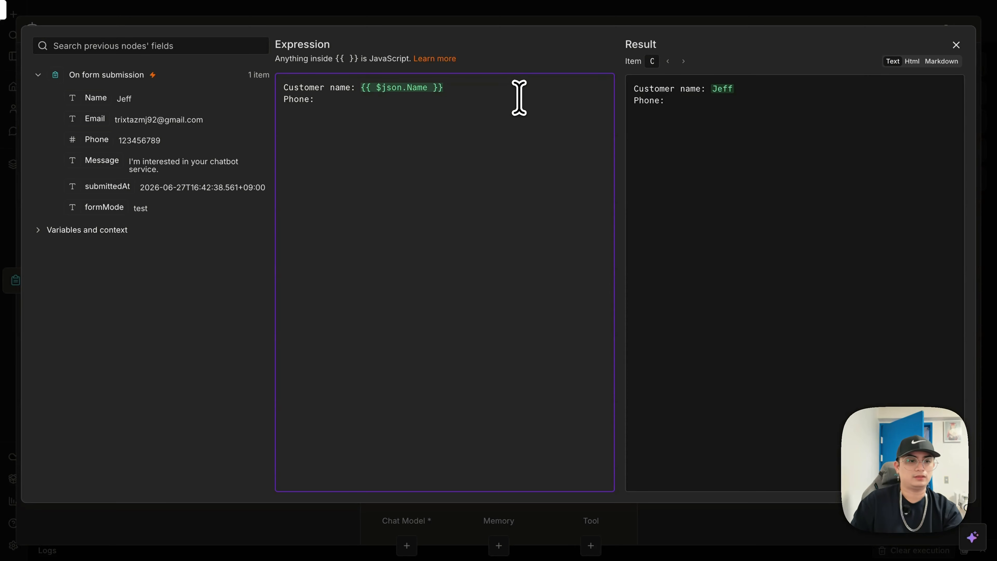
{"action": "left_click_drag", "start_coordinate": [98, 136], "coordinate": [374, 100]}
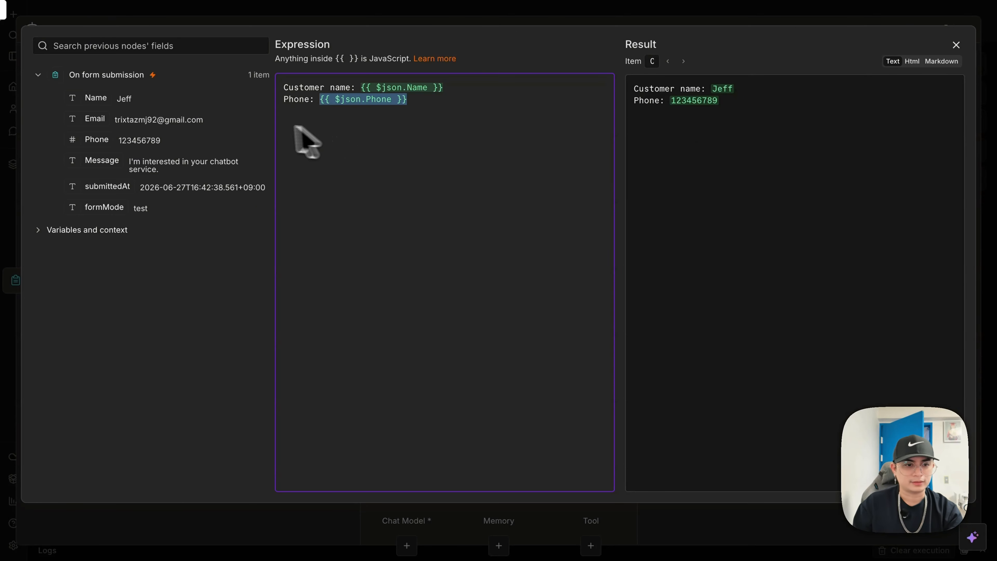
{"action": "left_click", "coordinate": [466, 106]}
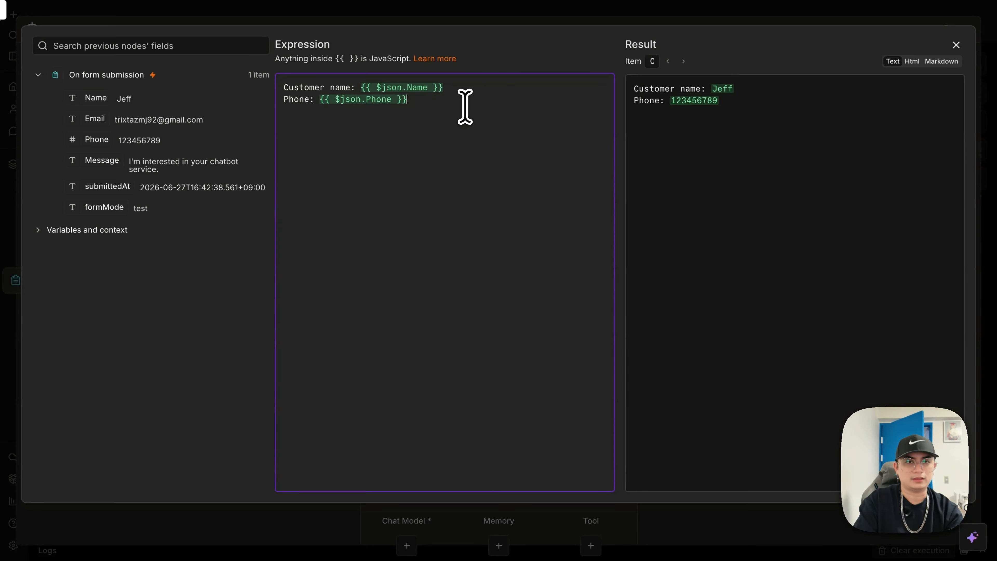
- Add a 'Message:' line followed by the submitted Message field, then close the editor
{"action": "key", "text": "Return"}
{"action": "type", "text": "Messa"}
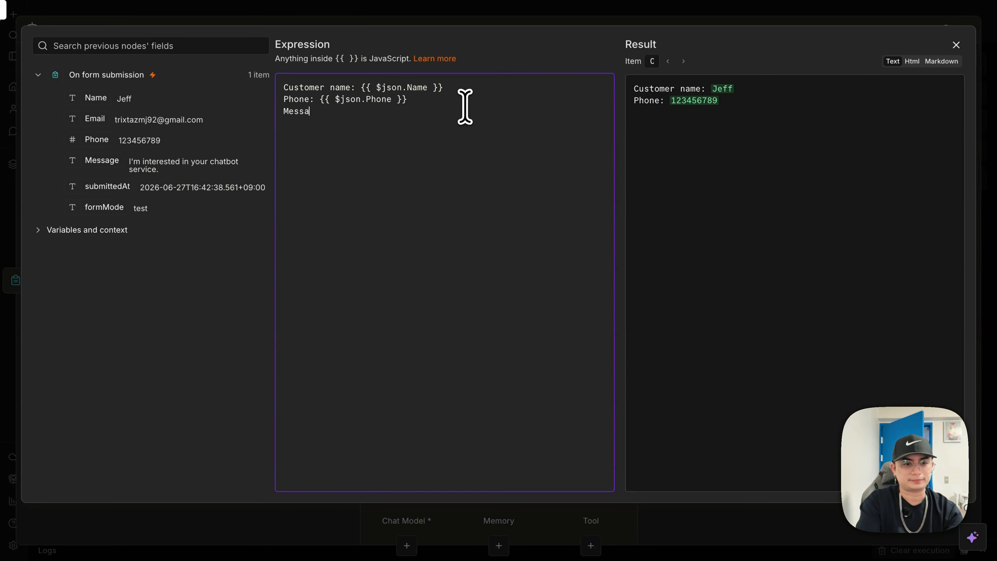
{"action": "type", "text": "geL:"}
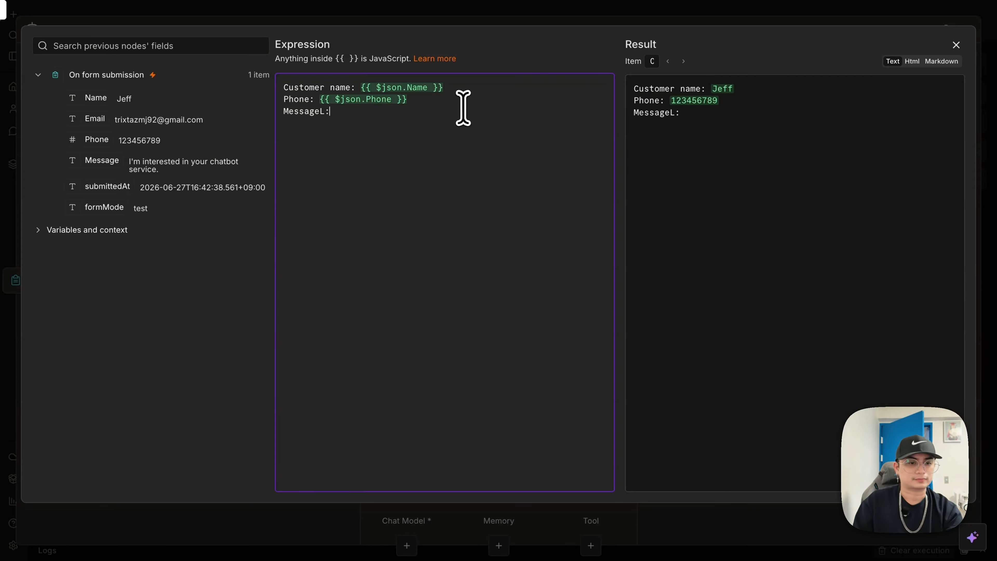
{"action": "key", "text": "BackSpace"}
{"action": "key", "text": "BackSpace"}
{"action": "type", "text": ":"}
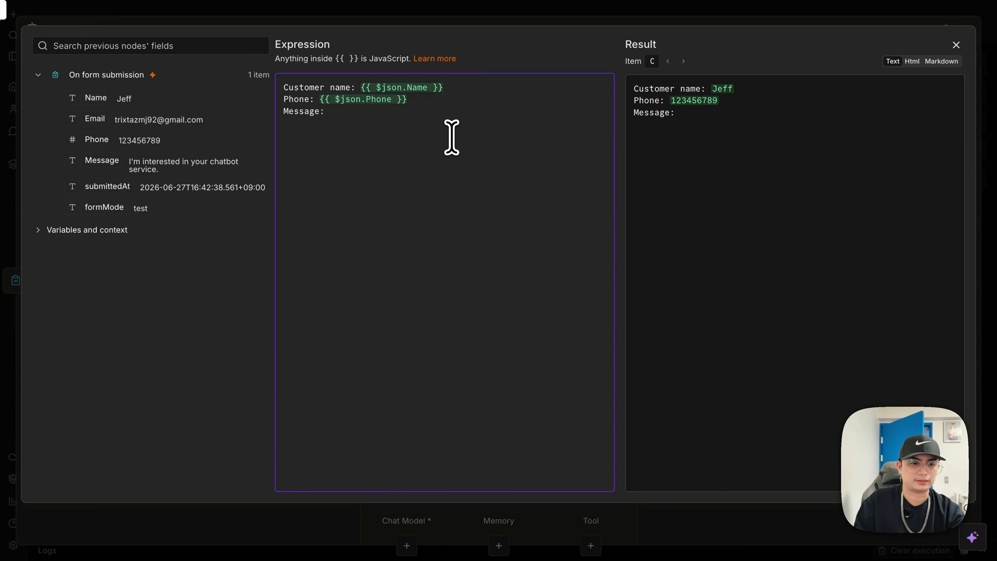
{"action": "left_click_drag", "start_coordinate": [98, 161], "coordinate": [385, 118]}
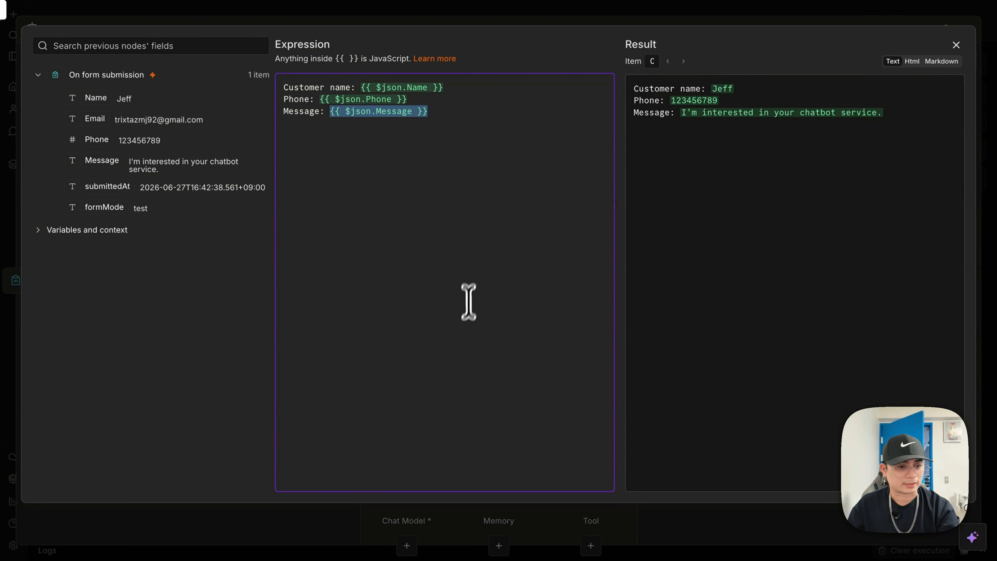
{"action": "left_click", "coordinate": [413, 313]}
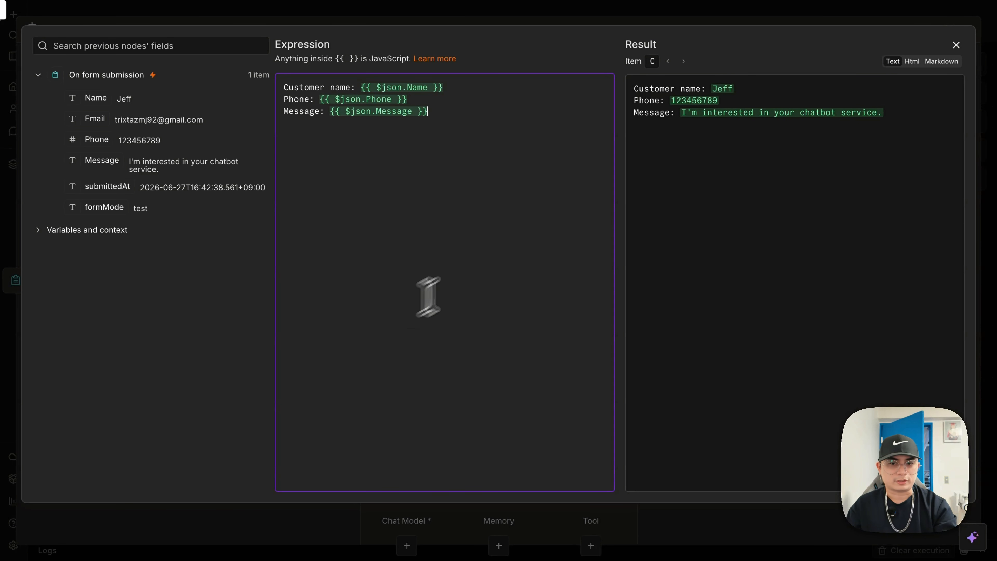
{"action": "left_click", "coordinate": [956, 45]}
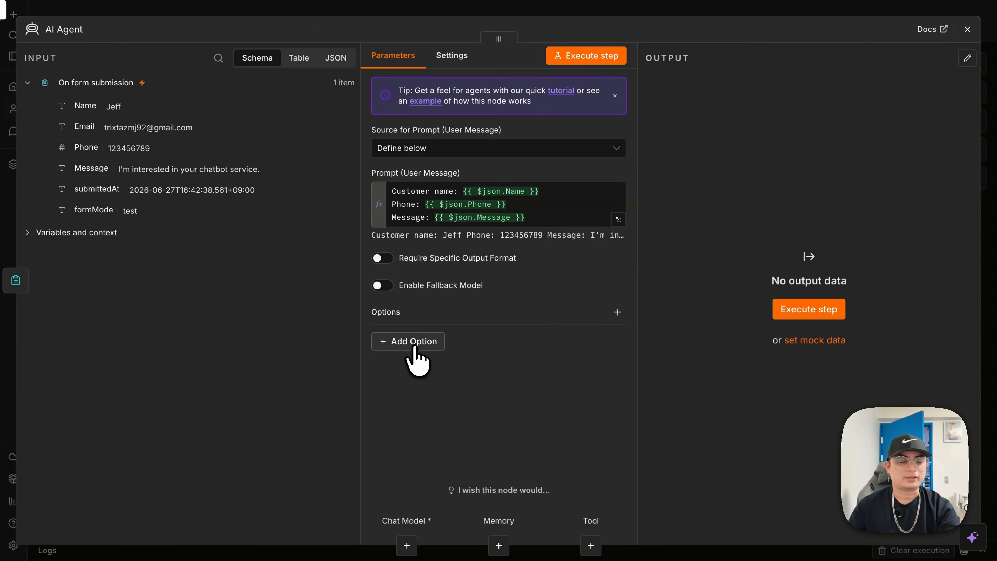
- Add a System Message option and replace its default text with the custom short, friendly reply prompt
{"action": "left_click", "coordinate": [414, 342]}
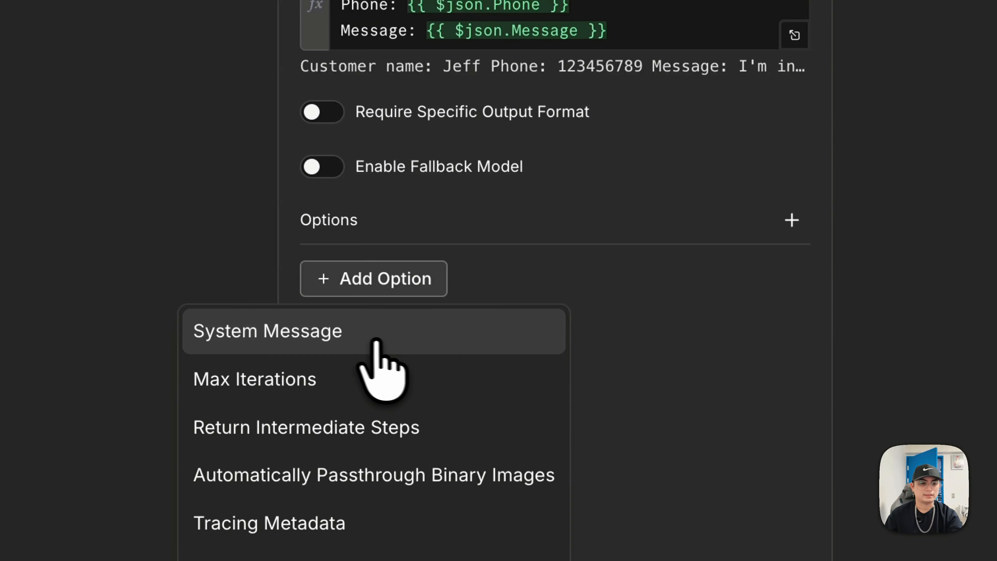
{"action": "left_click", "coordinate": [342, 337]}
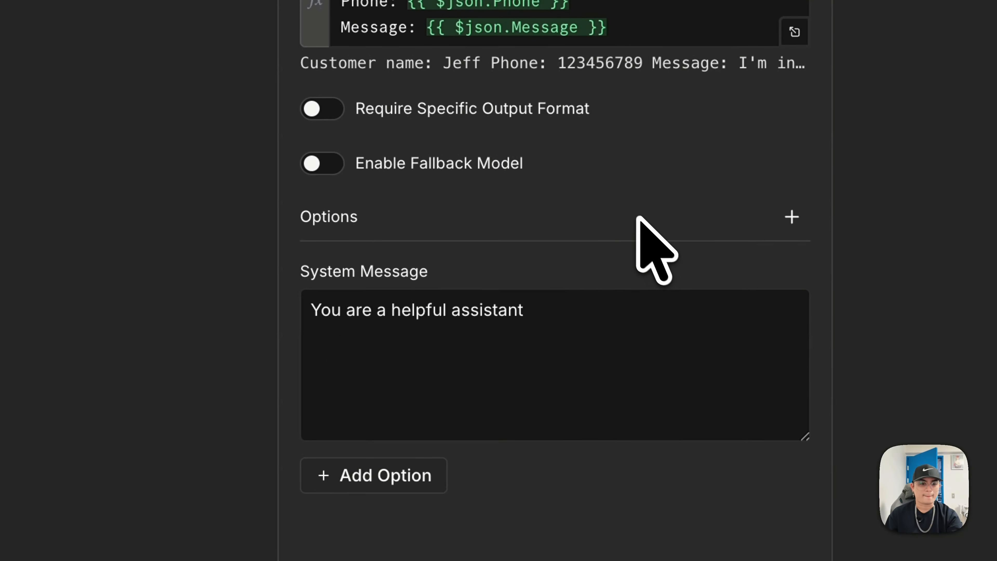
{"action": "left_click", "coordinate": [553, 353]}
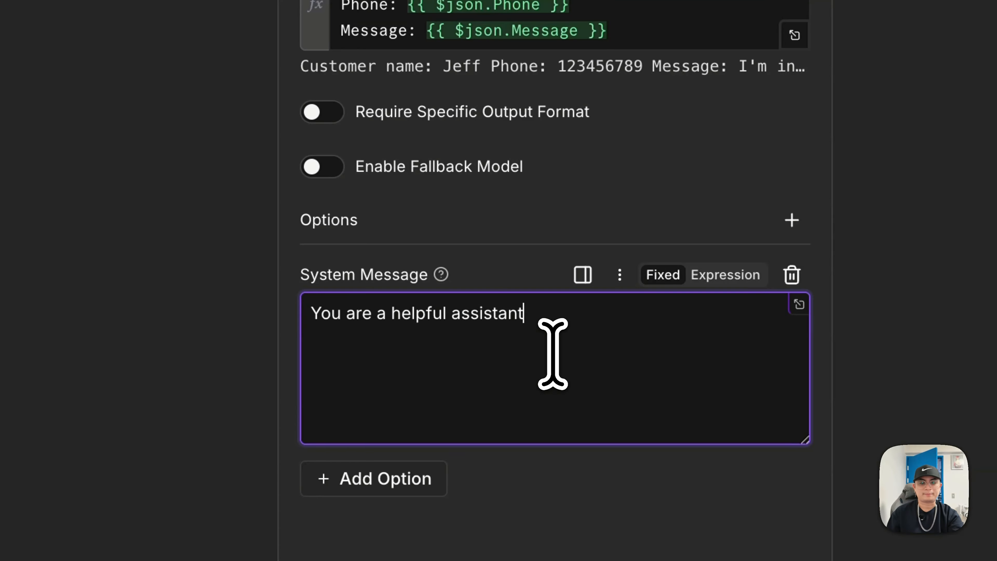
{"action": "key", "text": "ctrl+a"}
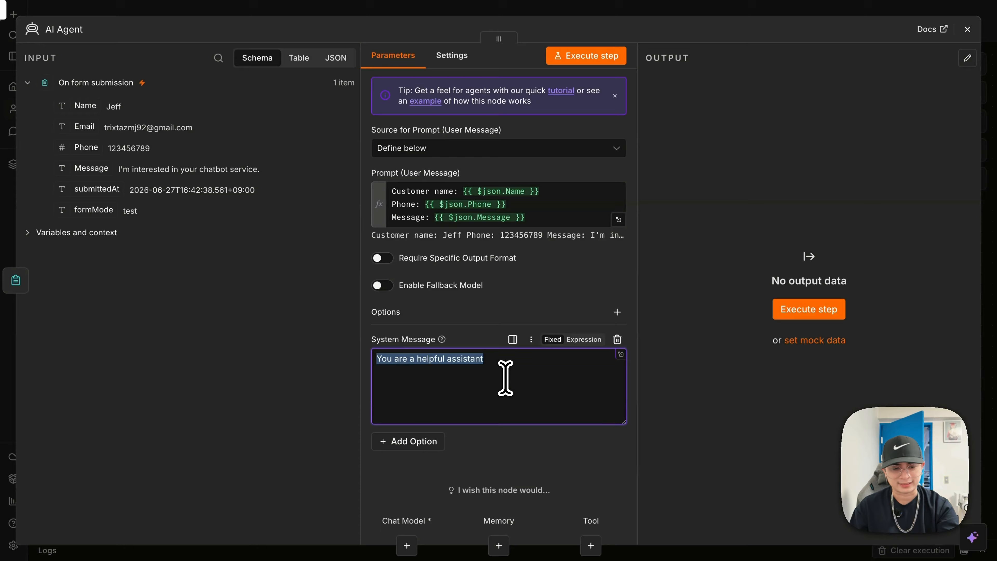
{"action": "left_click", "coordinate": [513, 378]}
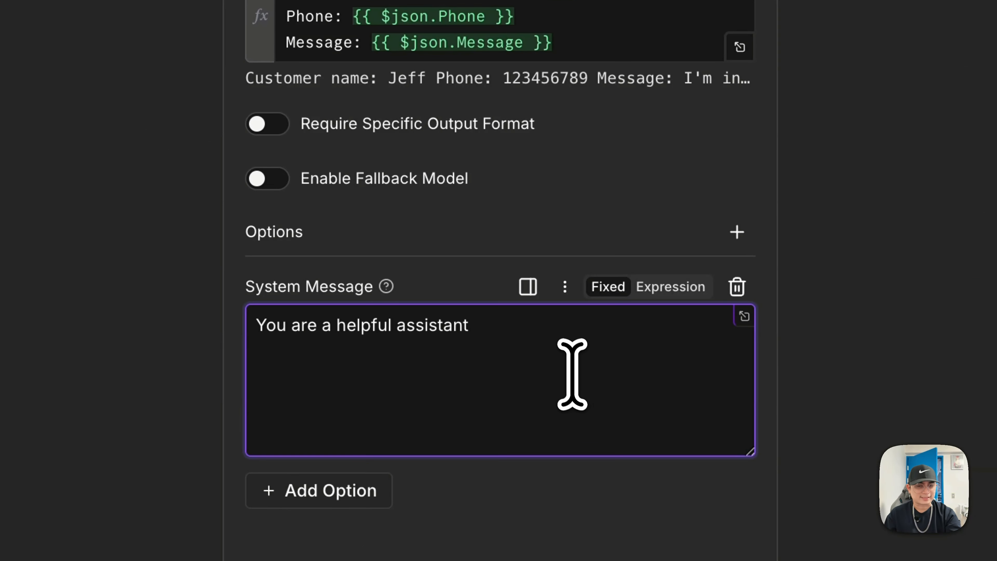
{"action": "key", "text": "ctrl+a"}
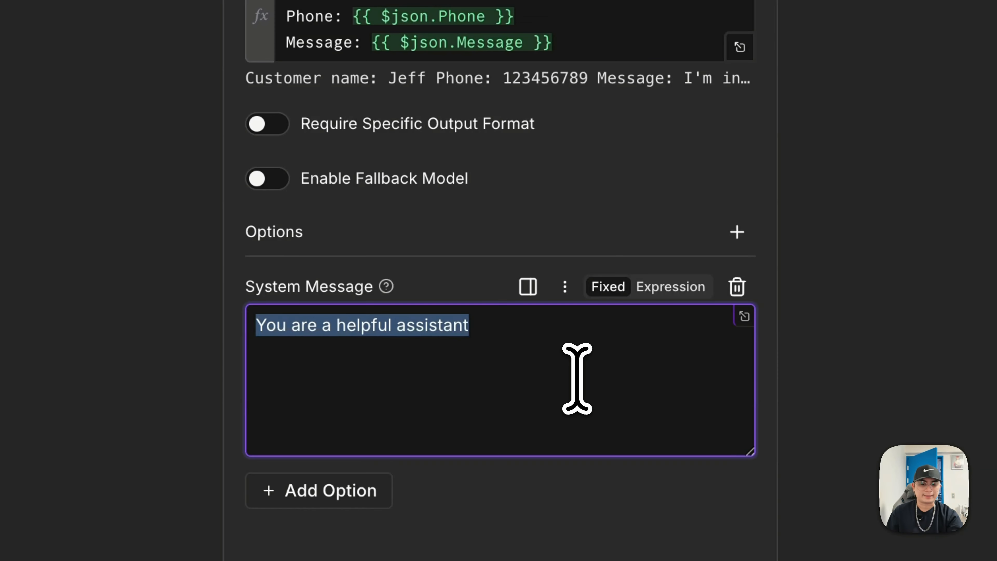
{"action": "key", "text": "BackSpace"}
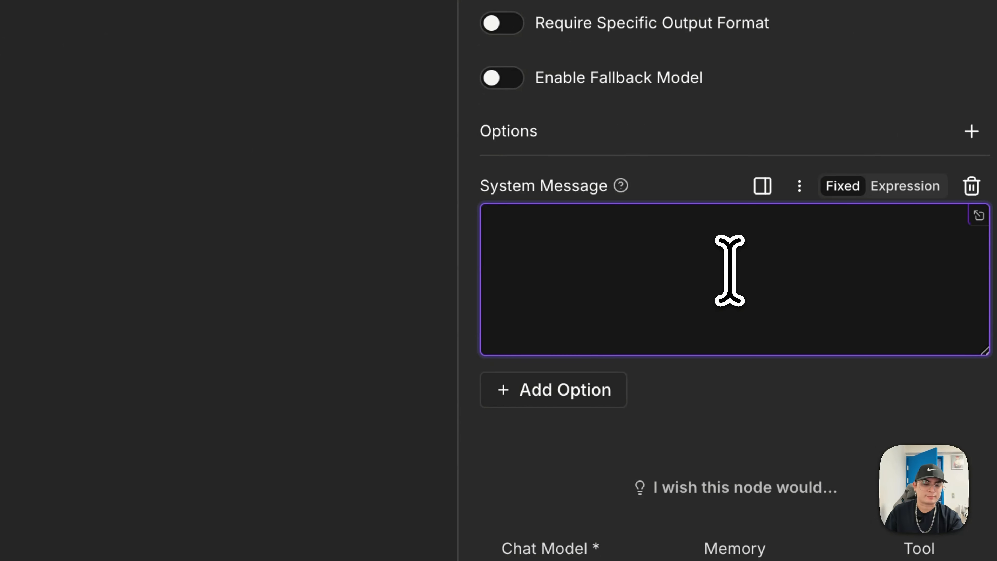
{"action": "key", "text": "ctrl+v"}
- Keep gpt-5-mini as the OpenAI Chat Model's model
{"action": "scroll", "coordinate": [738, 267], "scroll_direction": "up", "scroll_amount": 5}
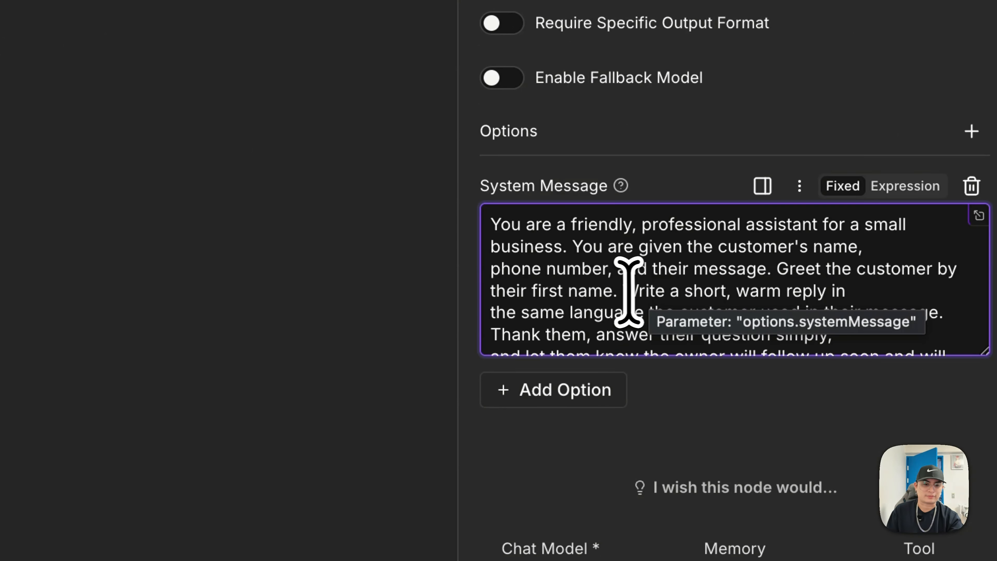
{"action": "scroll", "coordinate": [622, 291], "scroll_direction": "down", "scroll_amount": 2}
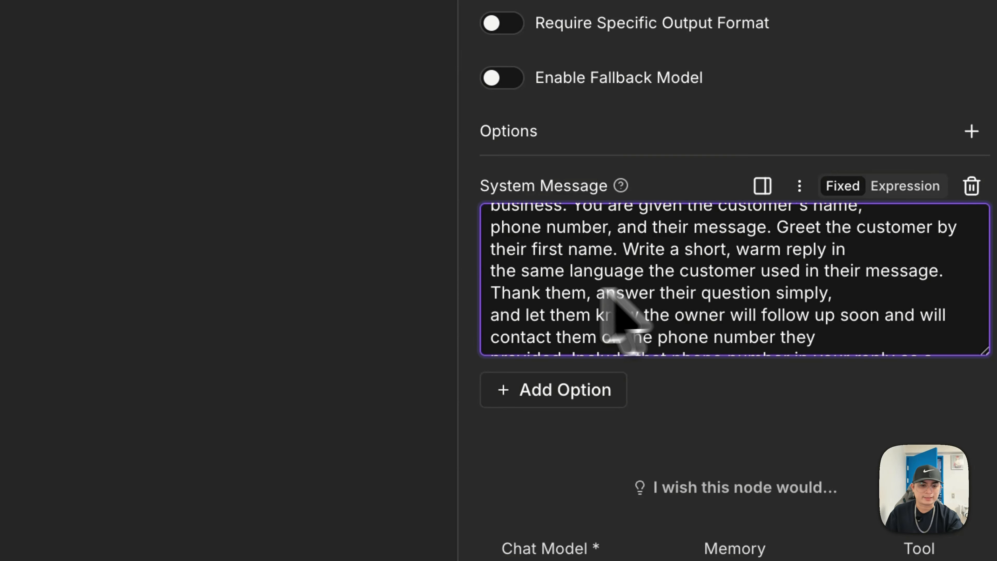
{"action": "scroll", "coordinate": [638, 308], "scroll_direction": "down", "scroll_amount": 5}
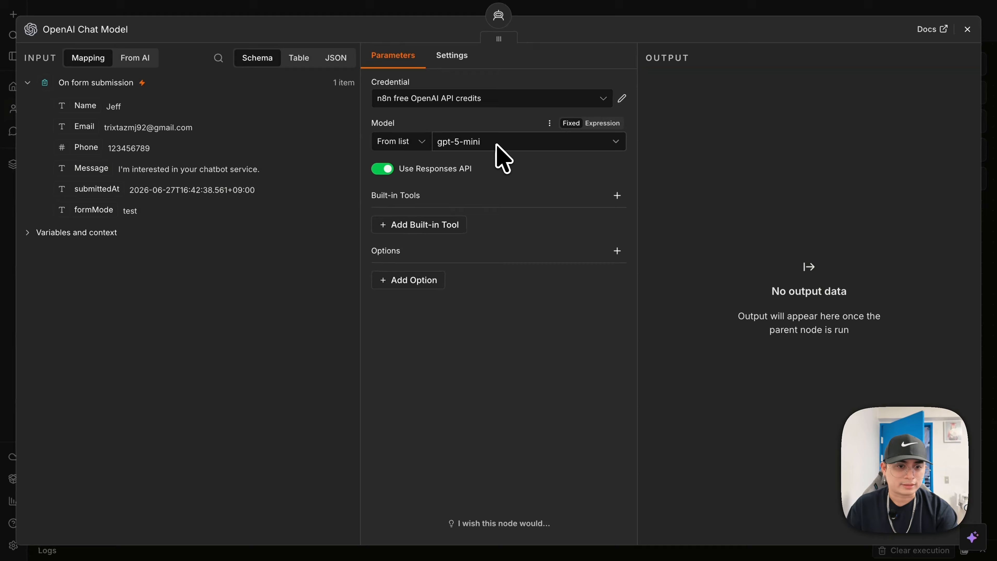
{"action": "left_click", "coordinate": [496, 144]}
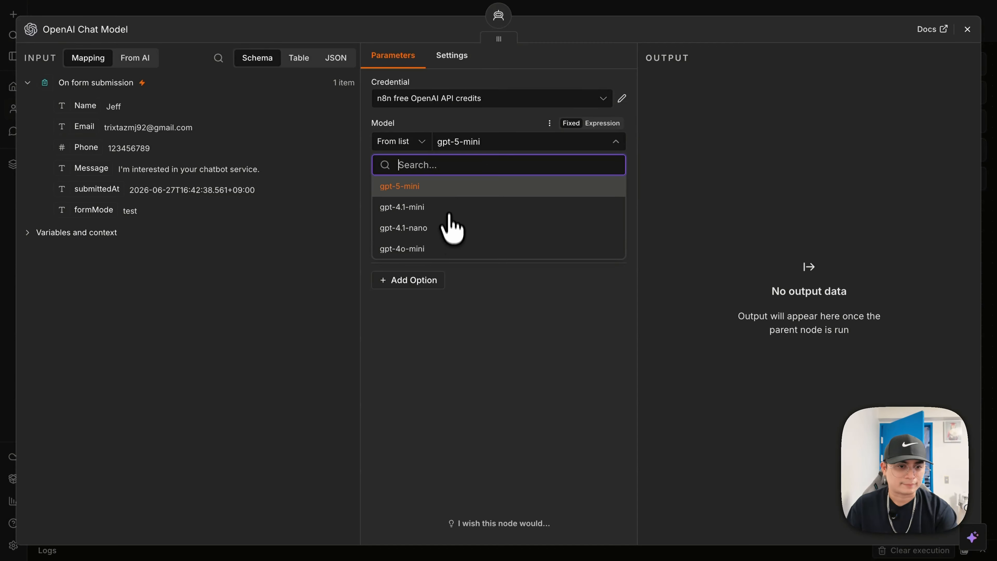
{"action": "left_click", "coordinate": [451, 187]}
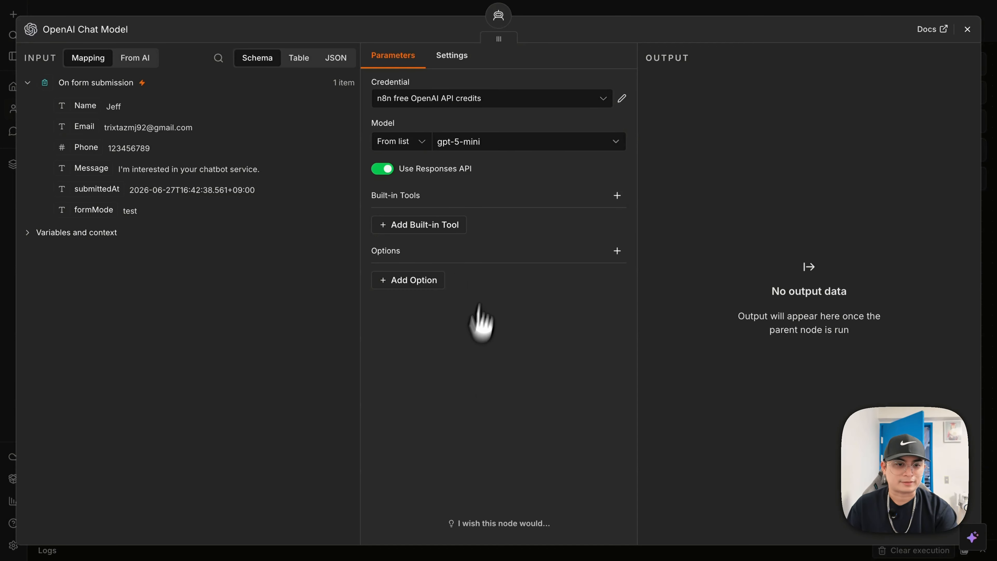
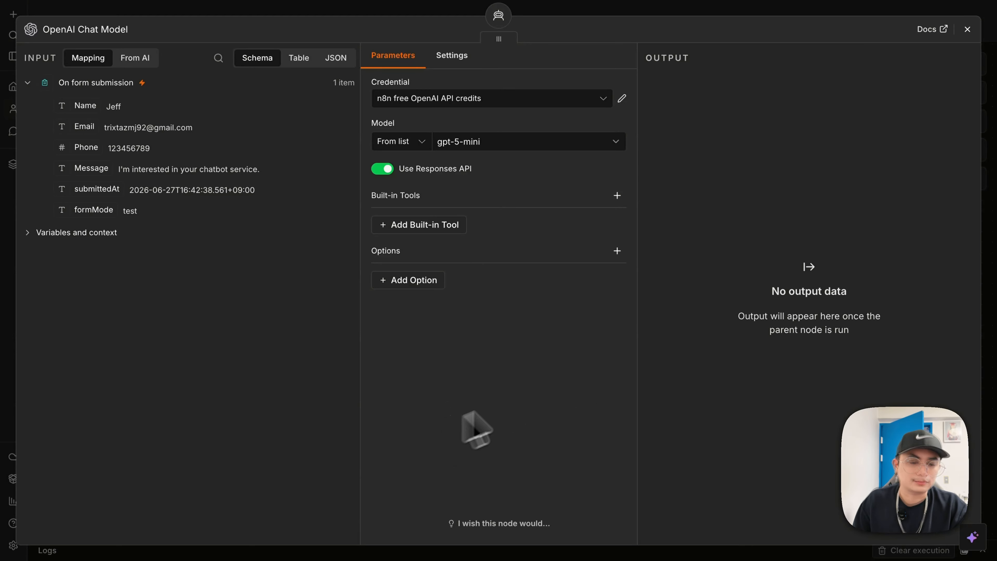
- Close the OpenAI Chat Model settings, keeping gpt-5-mini as the model
{"action": "left_click", "coordinate": [967, 30]}
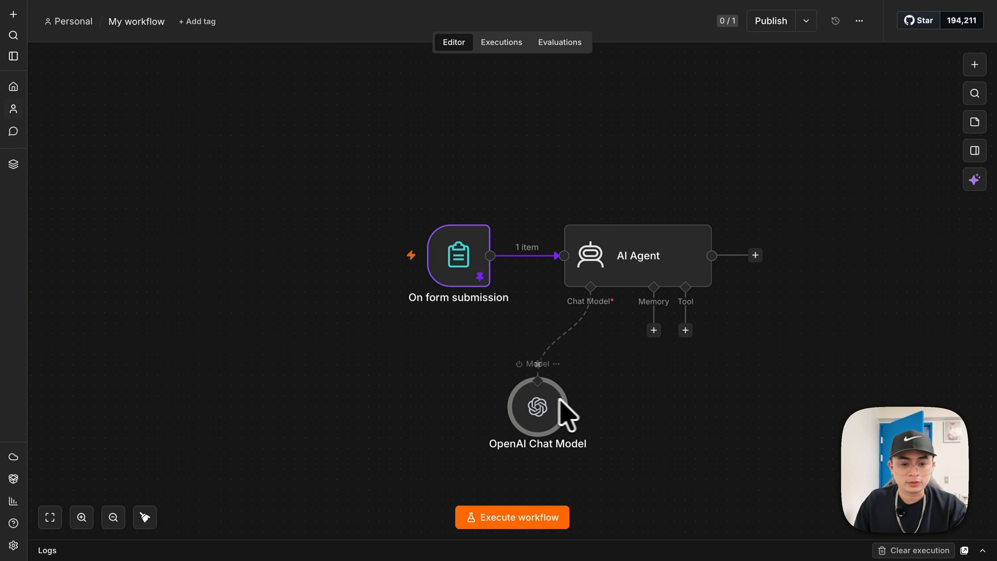
- Tidy the chat model node's position, then execute the AI Agent and review its friendly reply
{"action": "left_click_drag", "start_coordinate": [536, 408], "coordinate": [547, 396]}
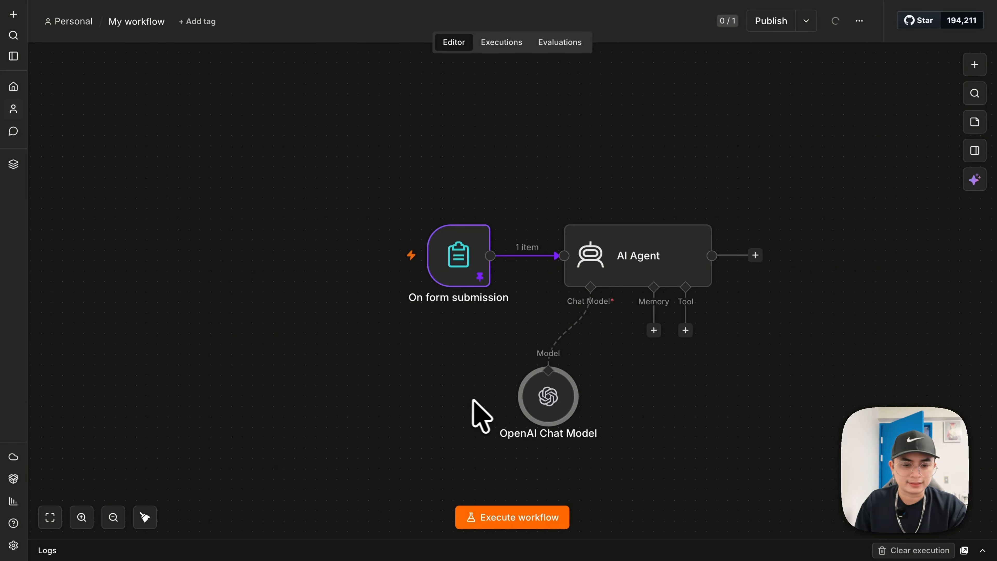
{"action": "mouse_move", "coordinate": [688, 332]}
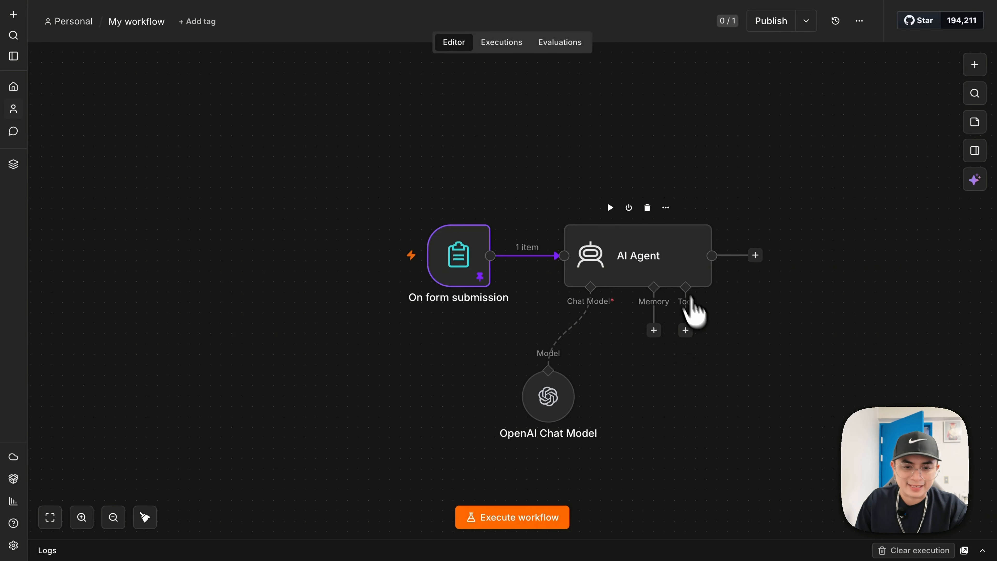
{"action": "double_click", "coordinate": [662, 271]}
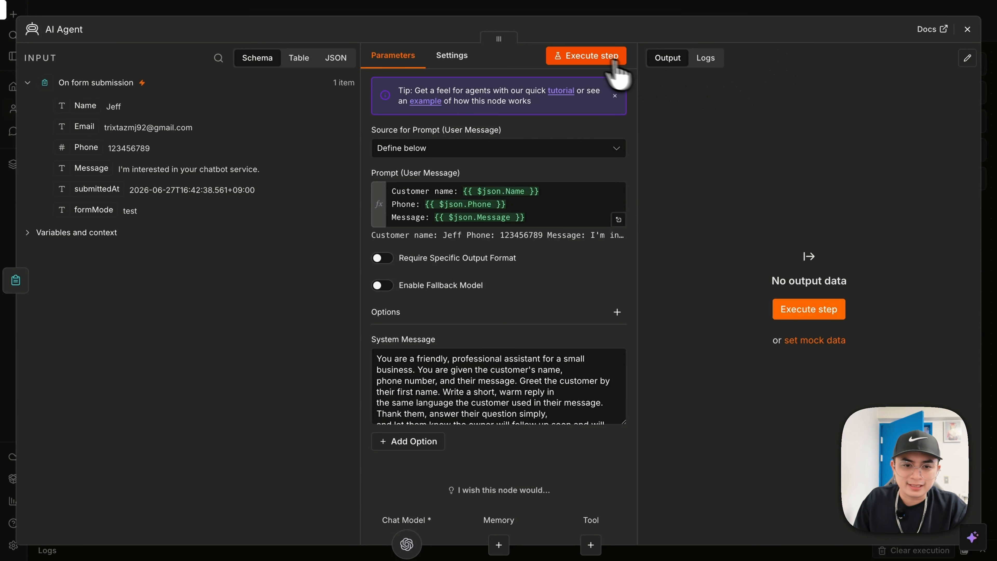
{"action": "left_click", "coordinate": [580, 58]}
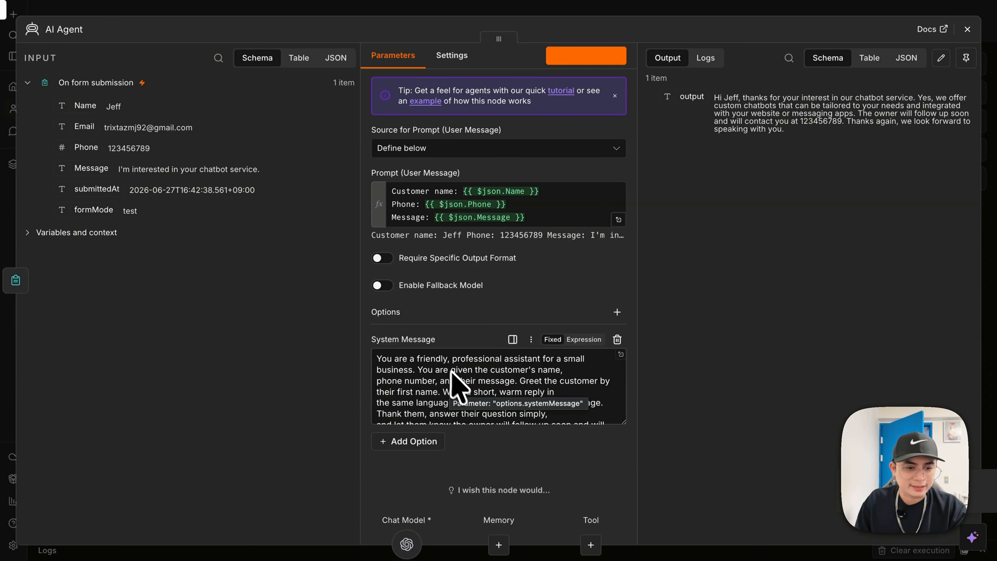
{"action": "scroll", "coordinate": [425, 379], "scroll_direction": "down", "scroll_amount": 3}
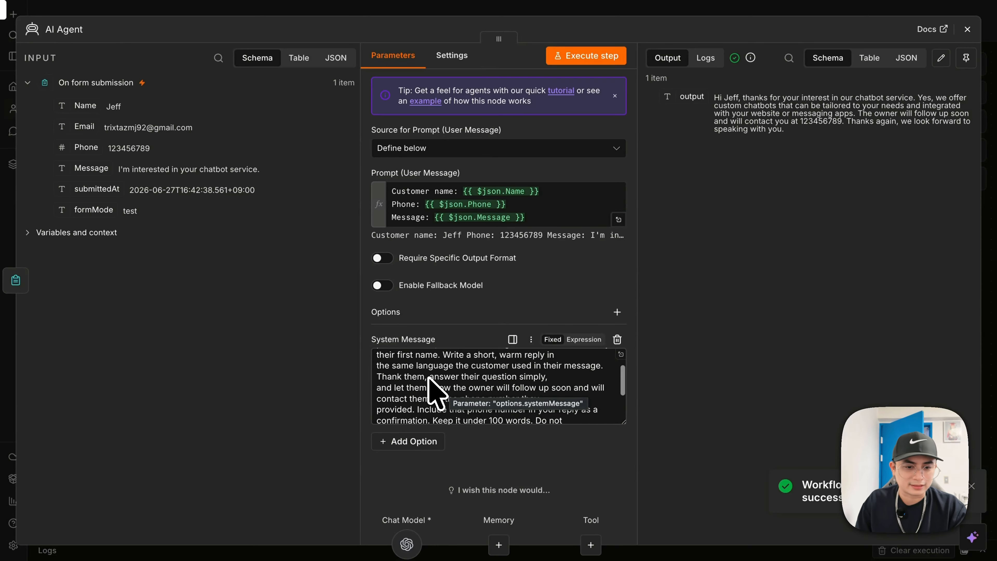
{"action": "scroll", "coordinate": [425, 379], "scroll_direction": "up", "scroll_amount": 3}
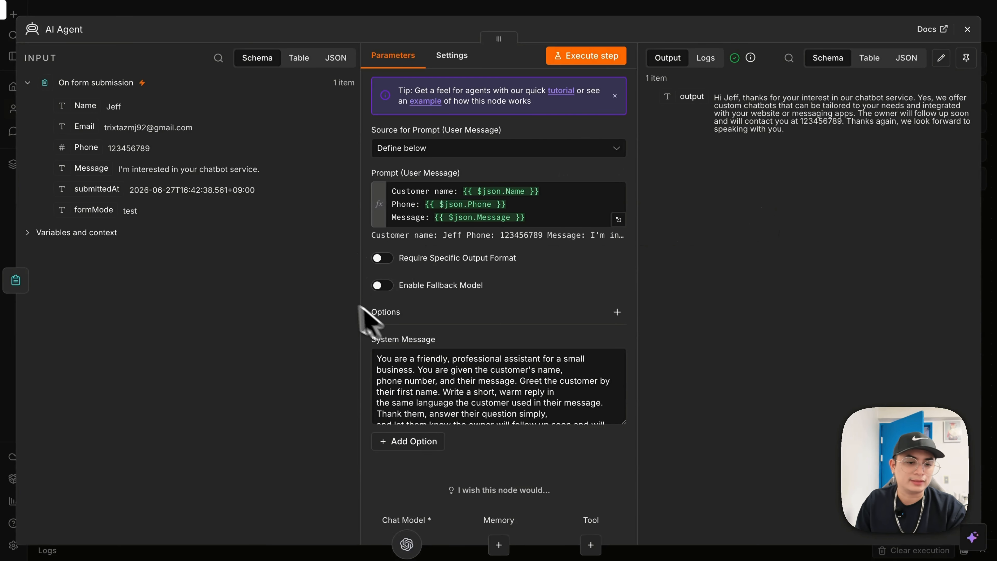
{"action": "left_click", "coordinate": [663, 12]}
{"action": "mouse_move", "coordinate": [617, 212]}
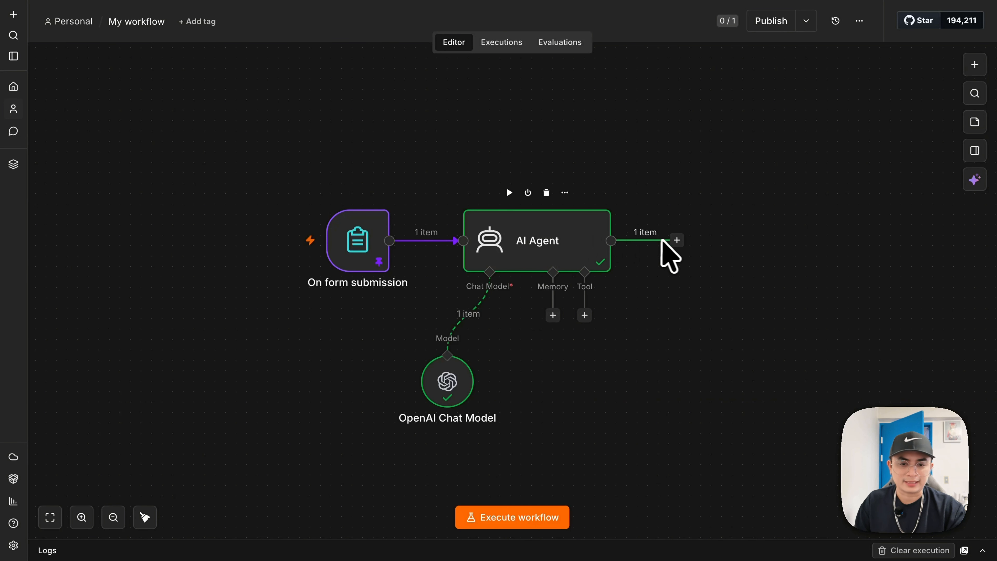
- Search 'gmail' from the AI Agent's output and add the Gmail 'Send a message' action
{"action": "left_click", "coordinate": [677, 241]}
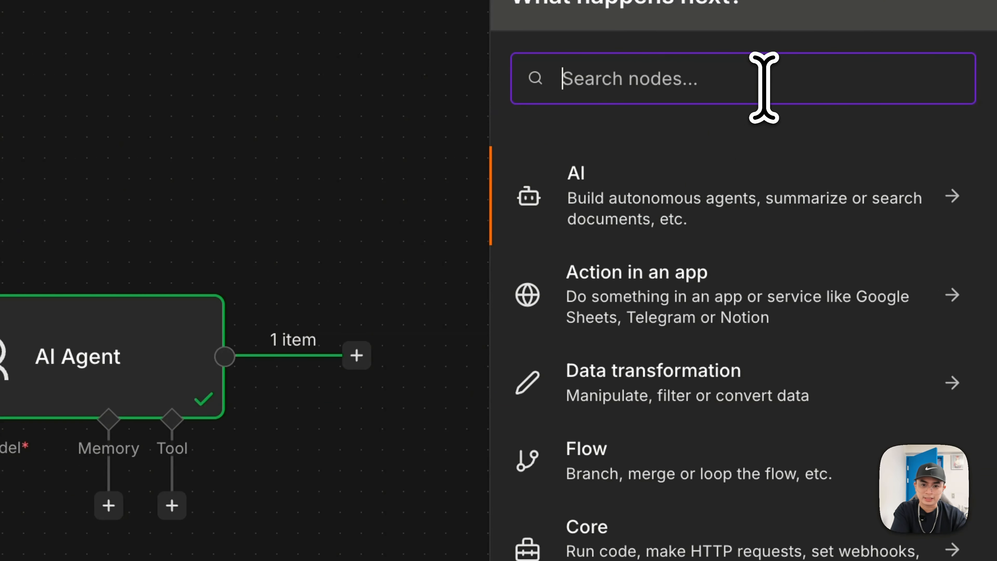
{"action": "type", "text": "gmail"}
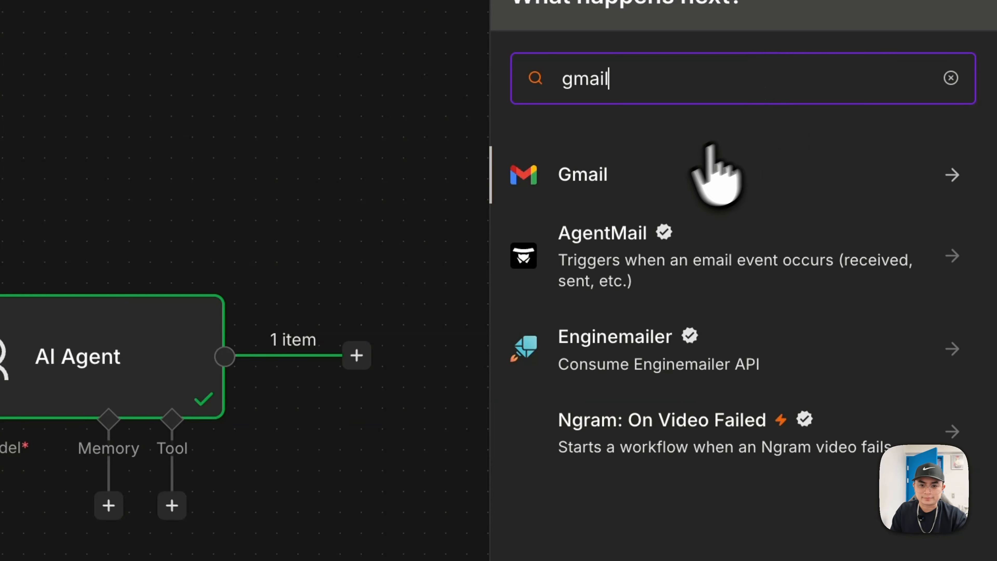
{"action": "left_click", "coordinate": [667, 173]}
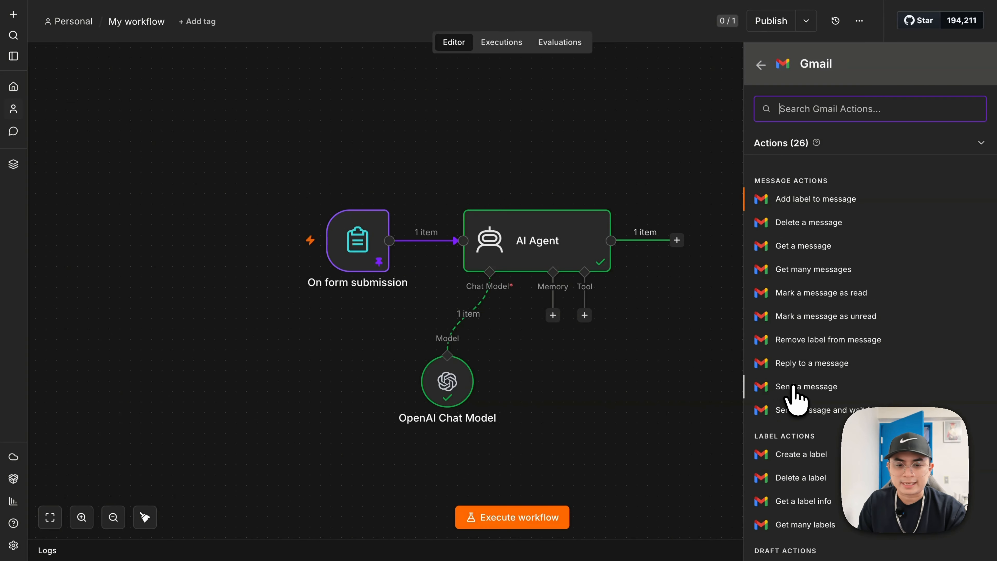
{"action": "left_click", "coordinate": [794, 388]}
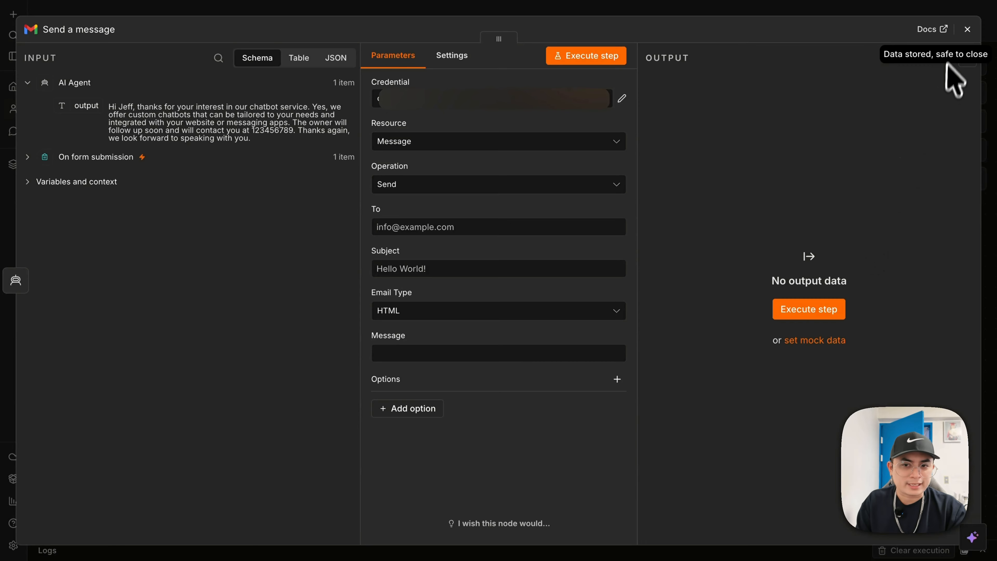
{"action": "left_click", "coordinate": [968, 30]}
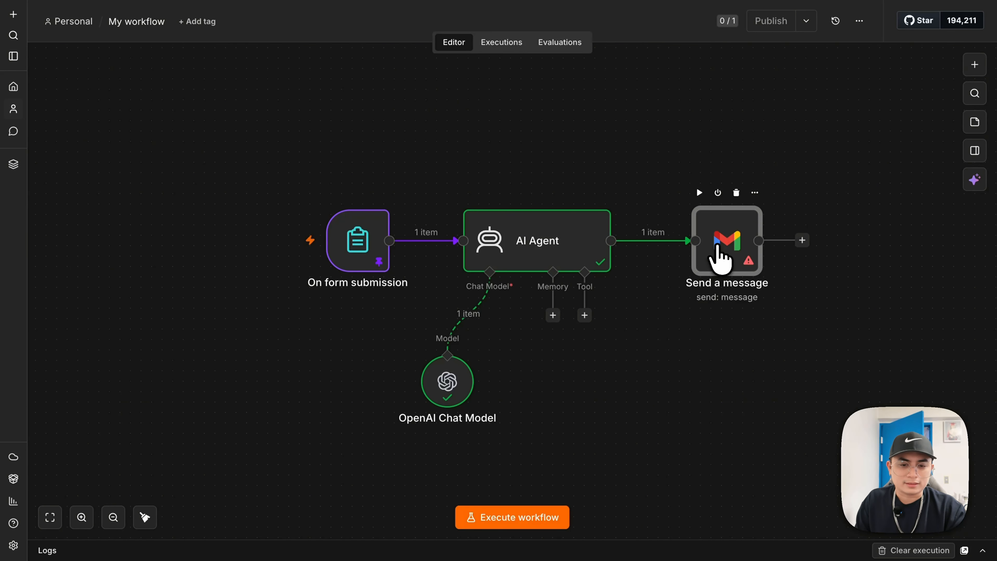
- Open the Send a message node, then start and abandon creating a new Gmail credential
{"action": "double_click", "coordinate": [718, 246]}
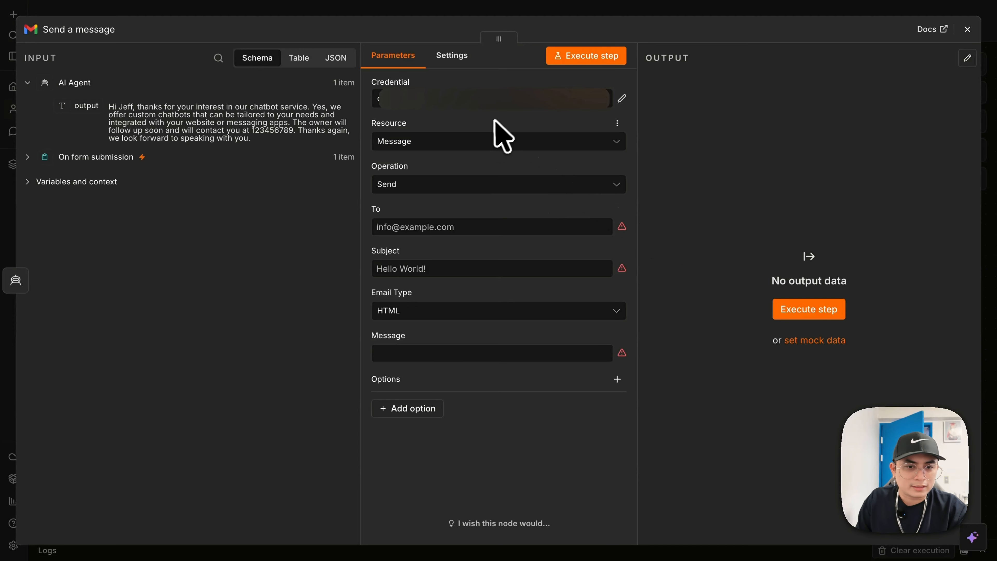
{"action": "left_click", "coordinate": [582, 102]}
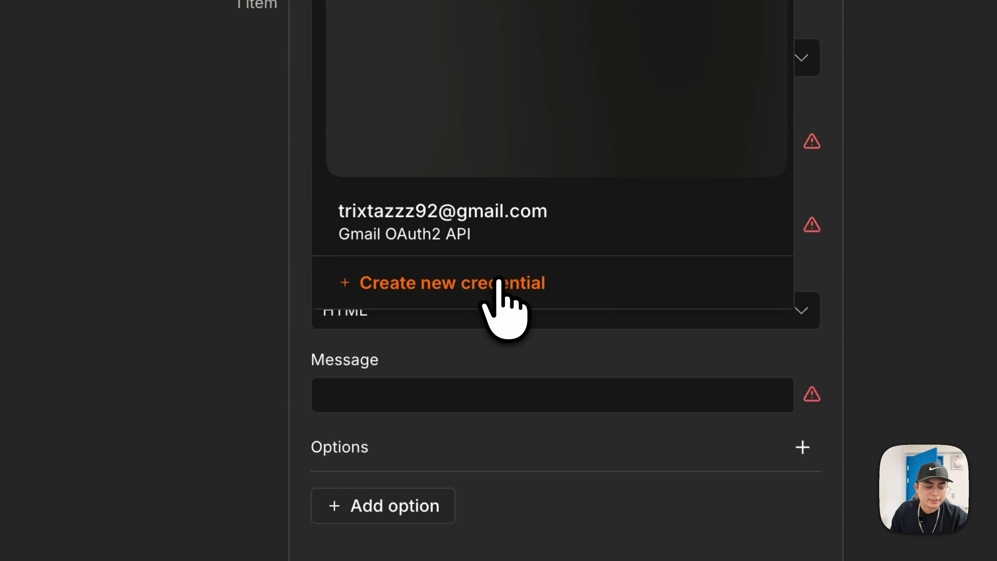
{"action": "left_click", "coordinate": [498, 282]}
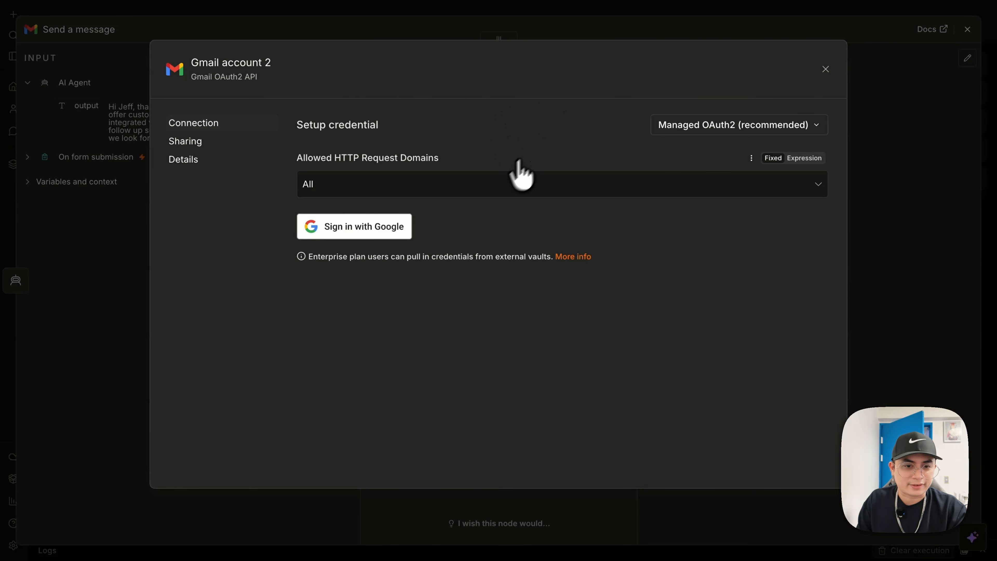
{"action": "left_click", "coordinate": [826, 69]}
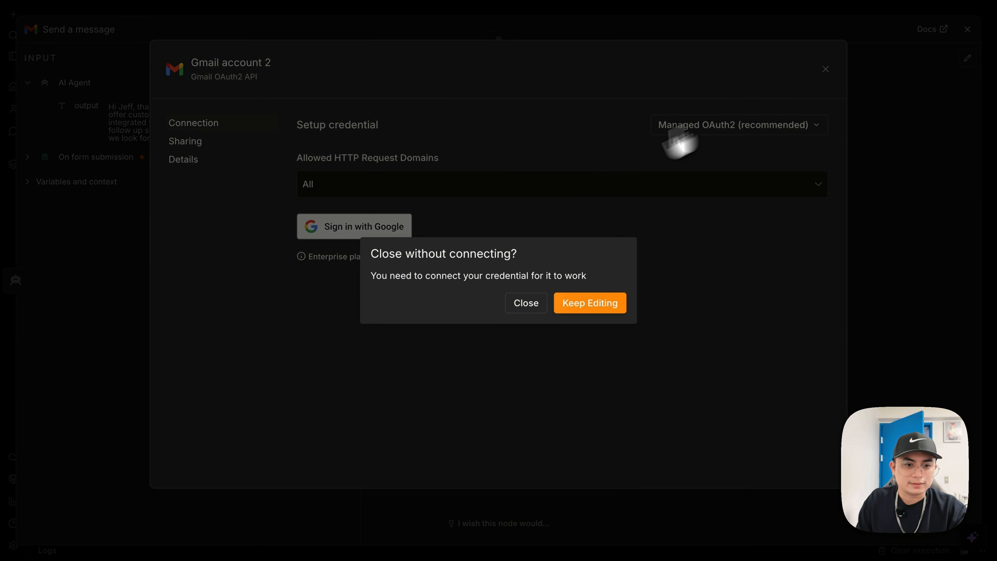
{"action": "left_click", "coordinate": [539, 305]}
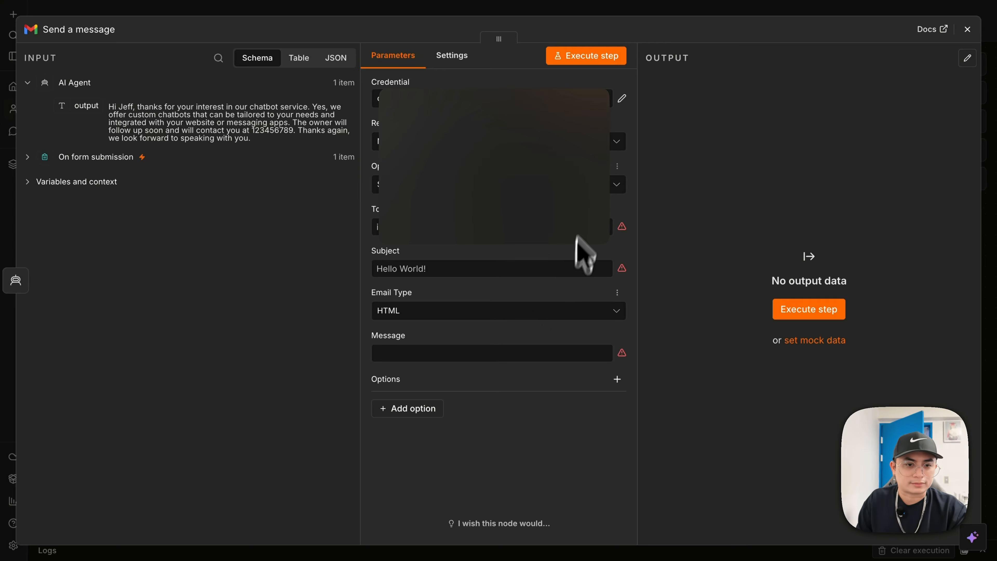
- Select the existing connected Gmail account credential and review its details, keeping its name
{"action": "left_click", "coordinate": [540, 102]}
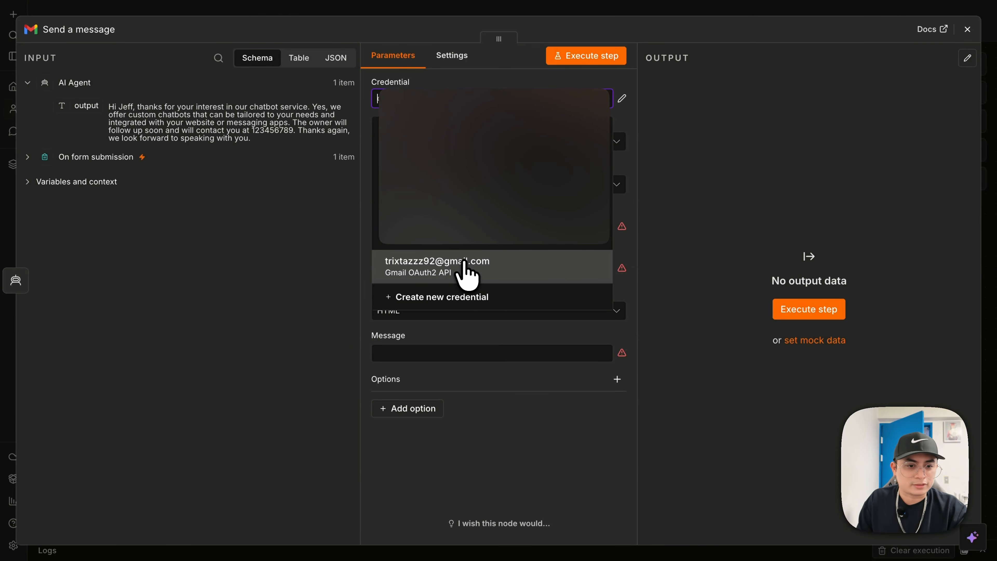
{"action": "left_click", "coordinate": [467, 267]}
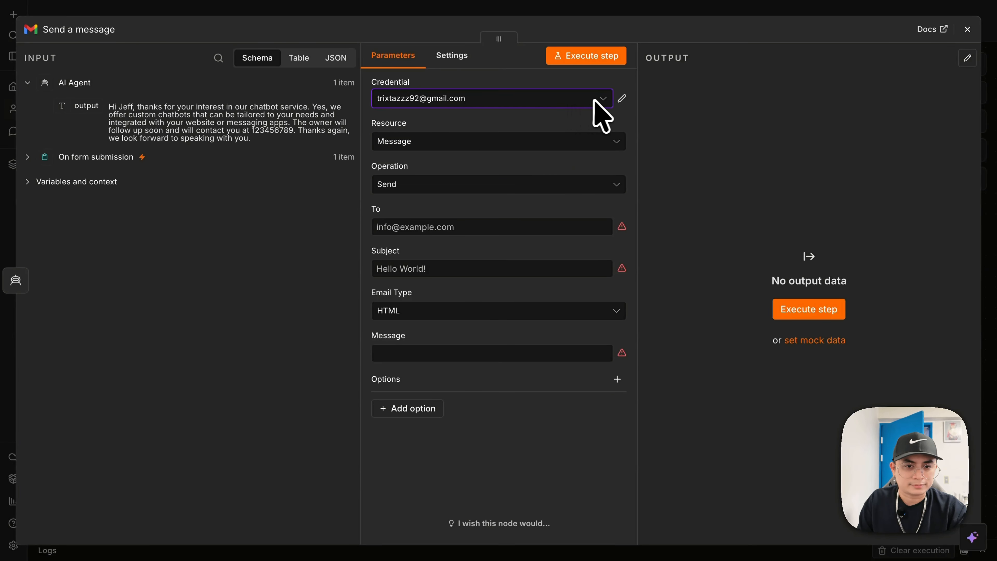
{"action": "left_click", "coordinate": [619, 99]}
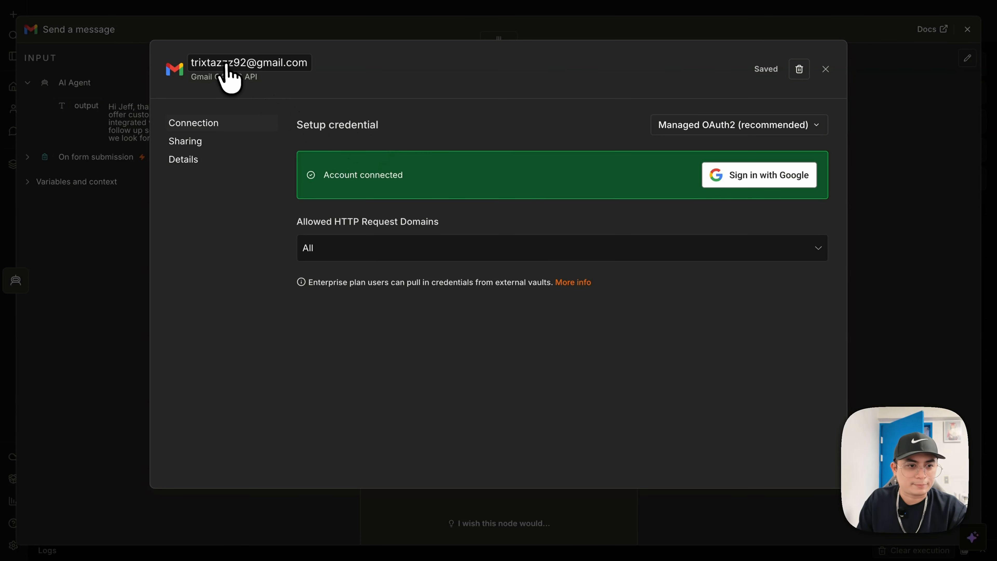
{"action": "left_click", "coordinate": [207, 66]}
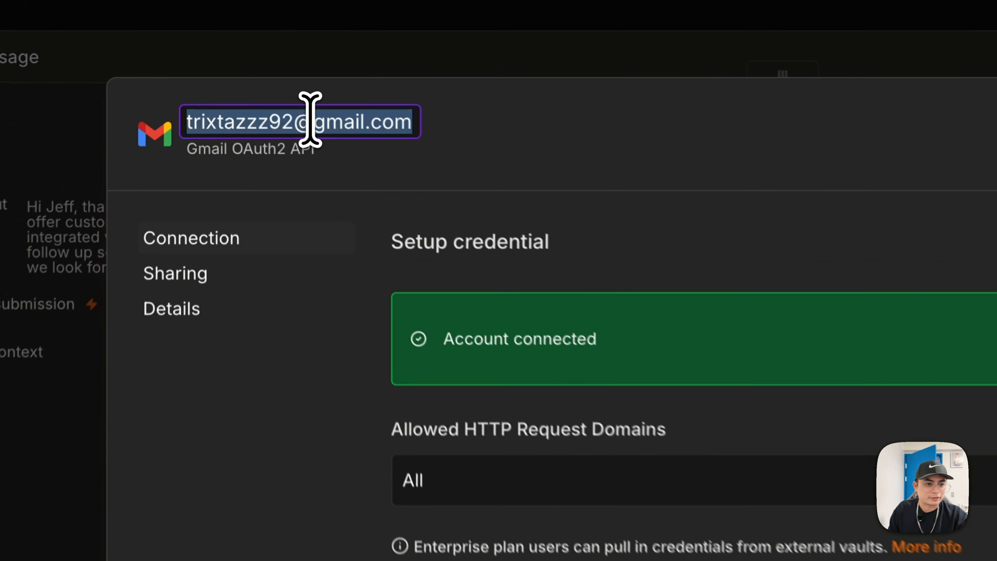
{"action": "left_click", "coordinate": [387, 132]}
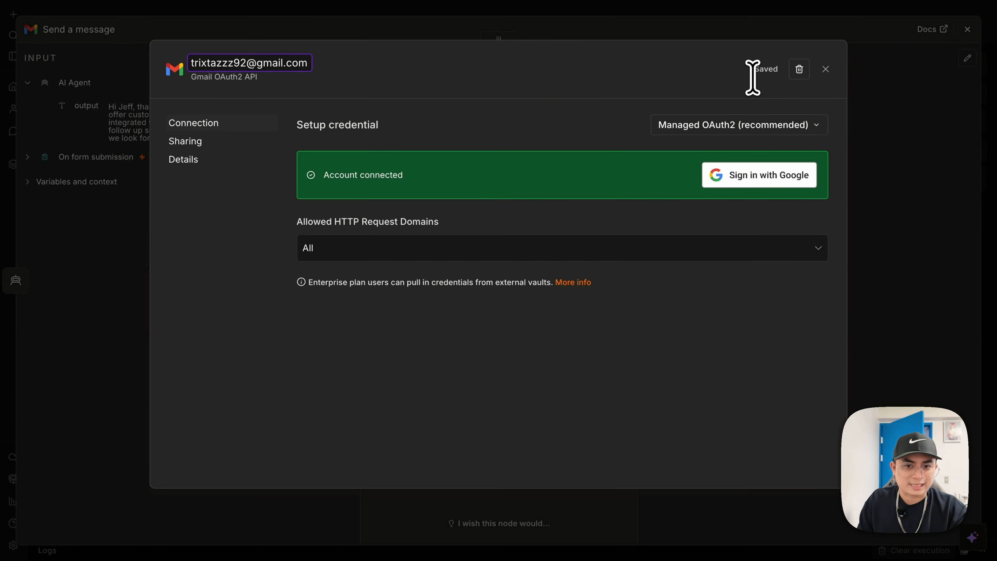
{"action": "left_click", "coordinate": [826, 70]}
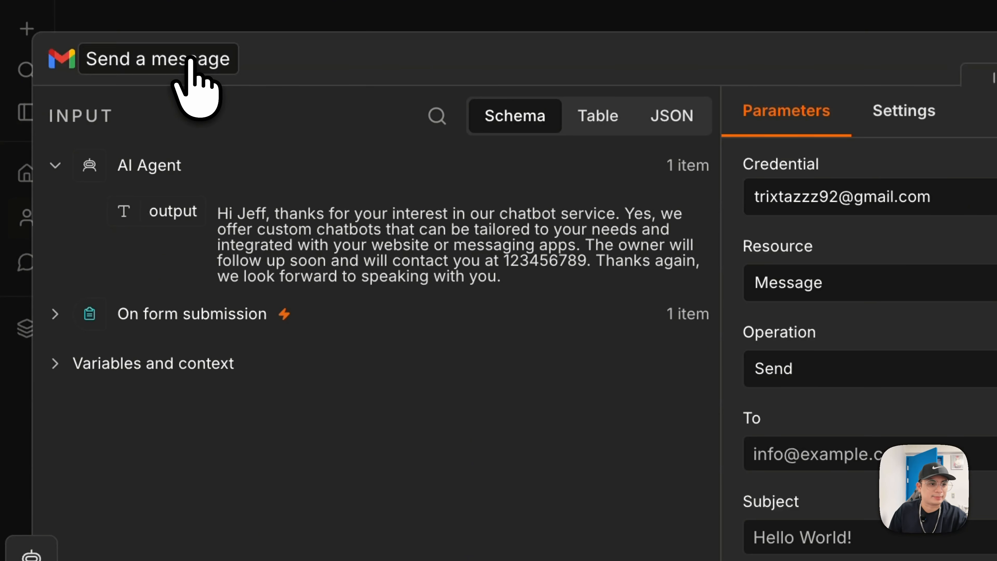
- Rename the Gmail node to 'Send Reply' and expand the On form submission input fields
{"action": "left_click", "coordinate": [191, 59]}
{"action": "type", "text": "Send Reply"}
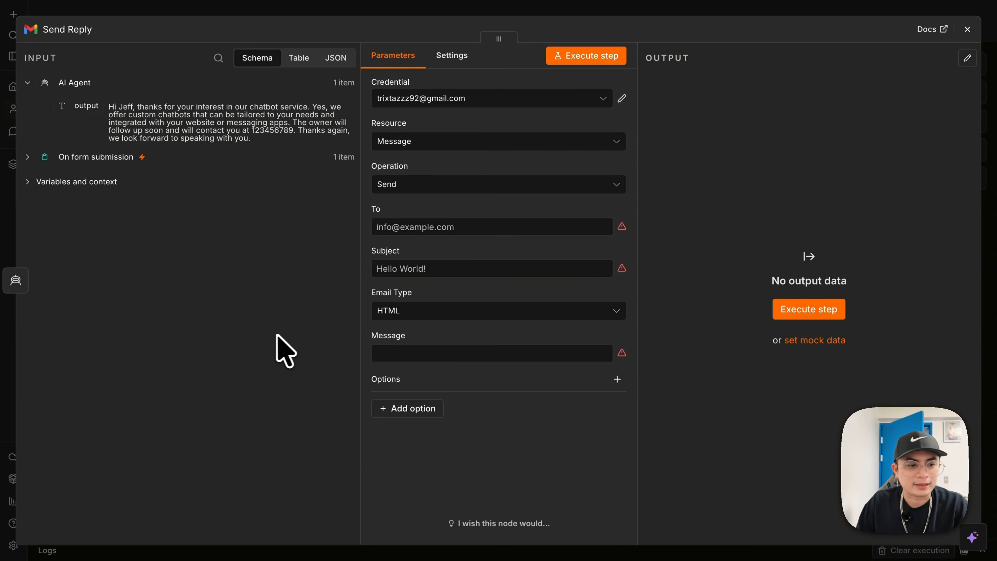
{"action": "left_click", "coordinate": [26, 157]}
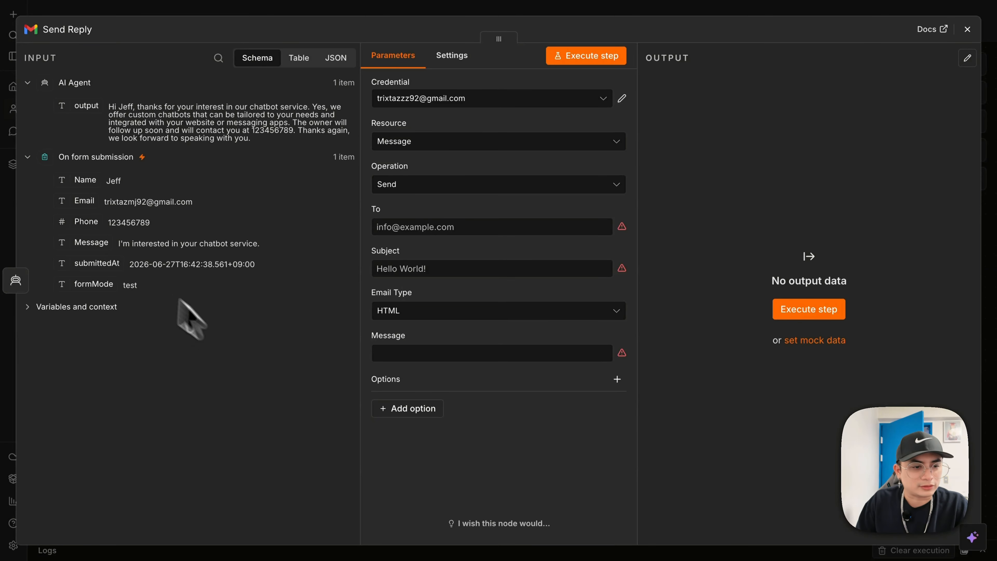
{"action": "left_click", "coordinate": [27, 157]}
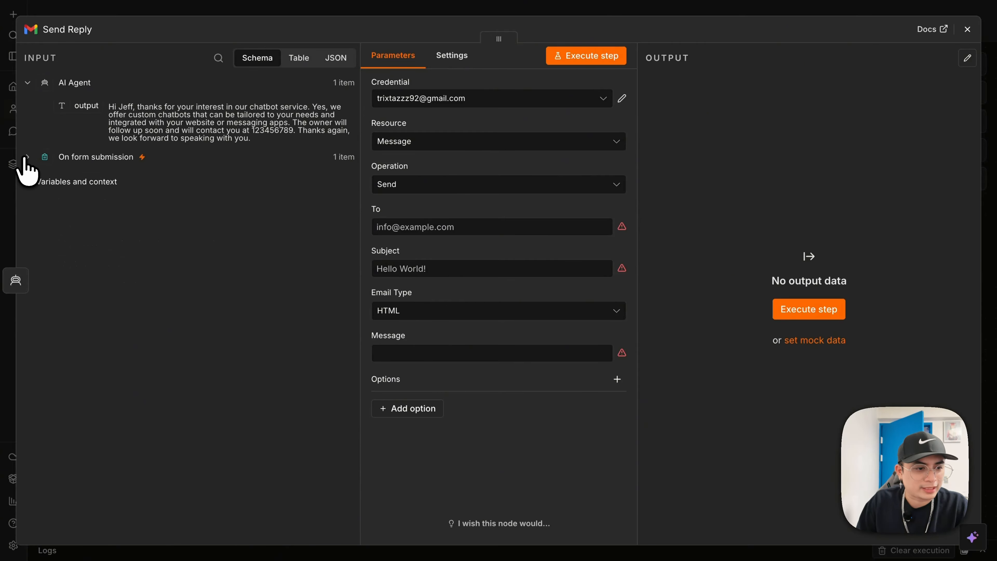
{"action": "left_click", "coordinate": [29, 158]}
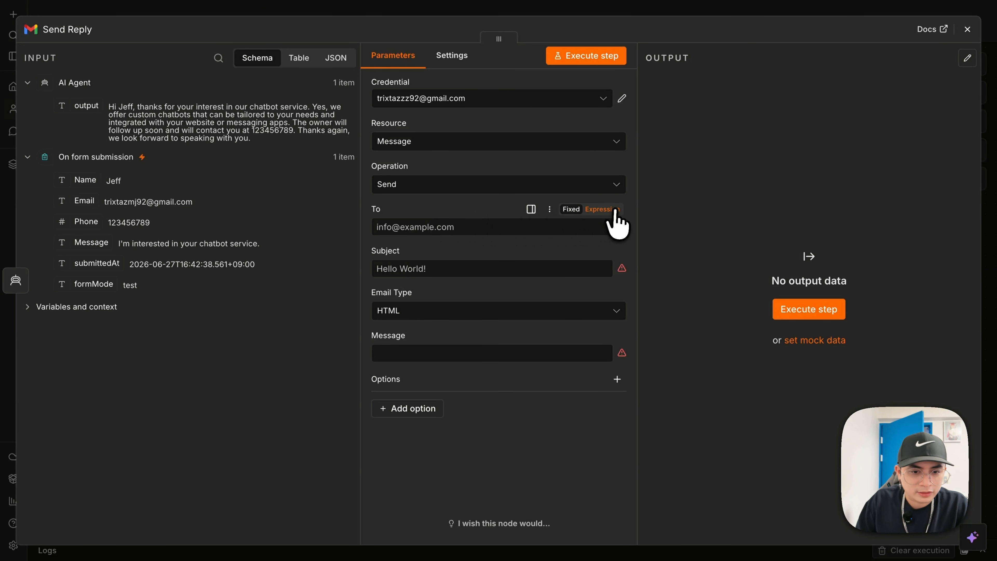
- Map the form submission's Email field into the recipient (To) field
{"action": "left_click", "coordinate": [616, 210]}
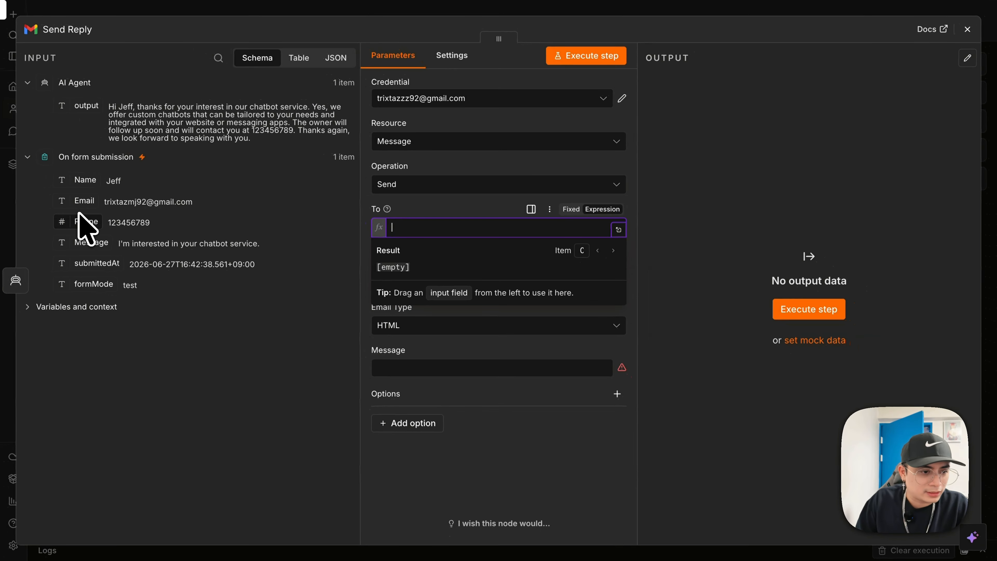
{"action": "left_click_drag", "start_coordinate": [84, 200], "coordinate": [445, 229]}
{"action": "left_click", "coordinate": [698, 299]}
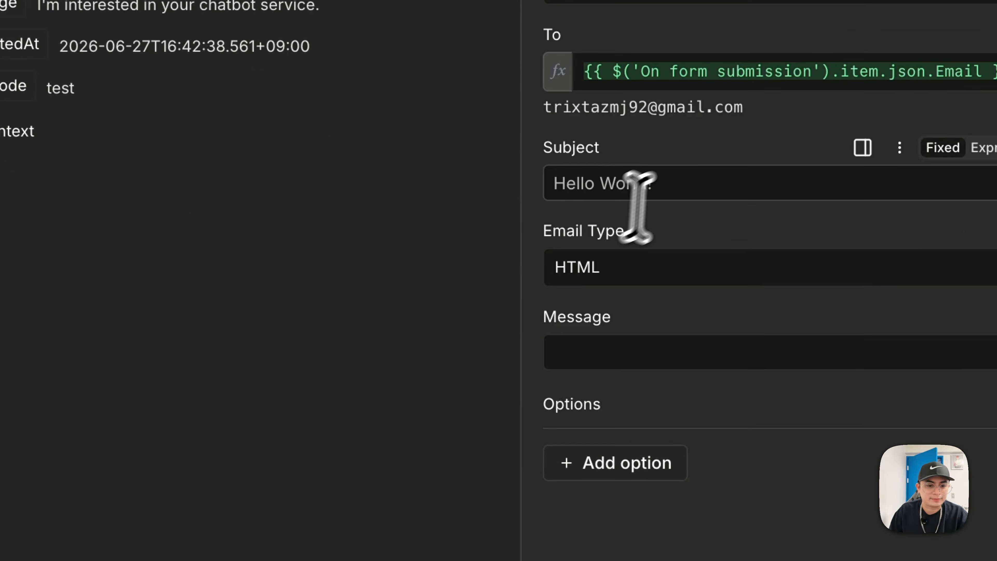
- Set the subject to 'Hi <Name>, thanks for your message.' using the form's Name field
{"action": "left_click", "coordinate": [681, 185]}
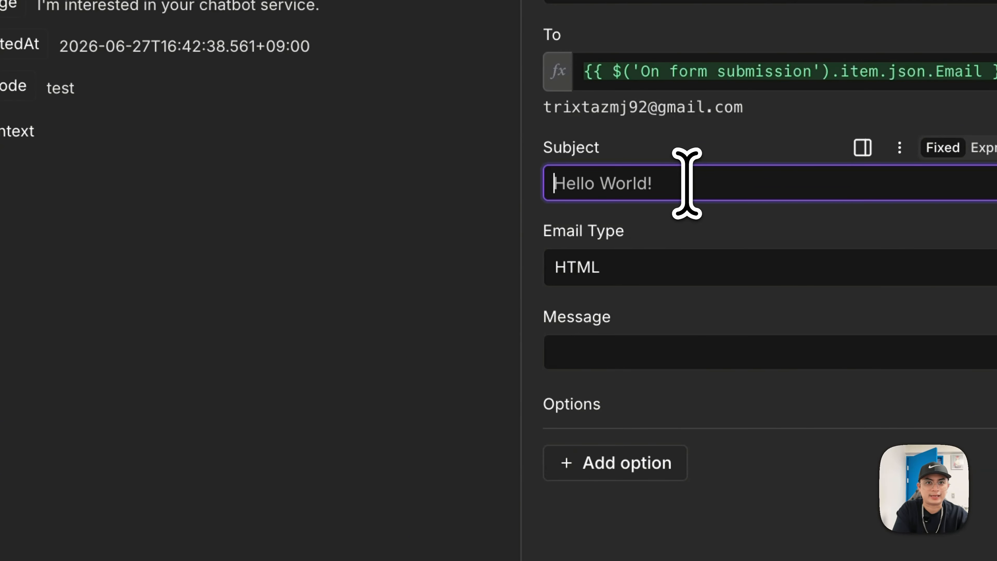
{"action": "type", "text": "Hi"}
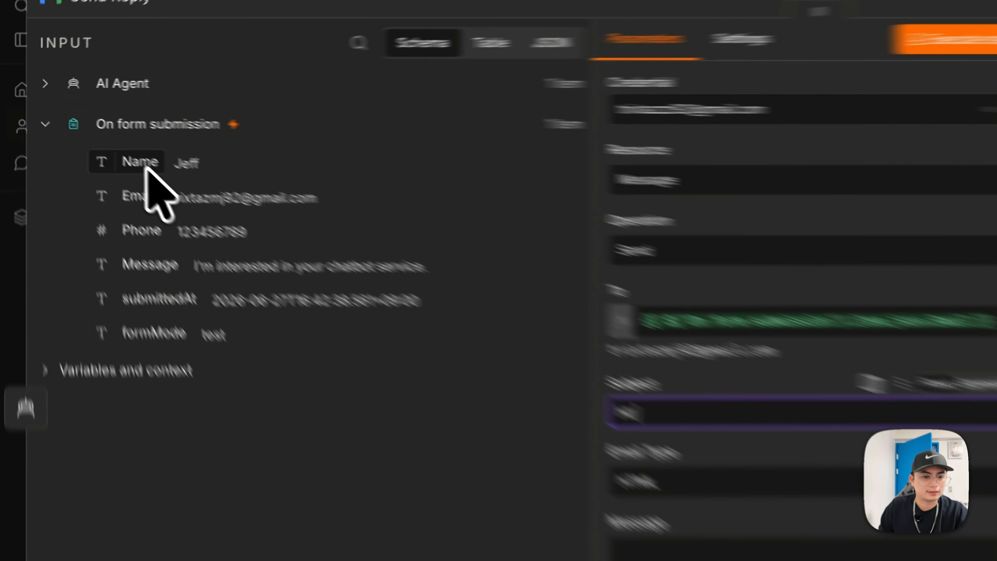
{"action": "left_click_drag", "start_coordinate": [78, 132], "coordinate": [427, 285]}
{"action": "left_click_drag", "start_coordinate": [428, 326], "coordinate": [428, 328]}
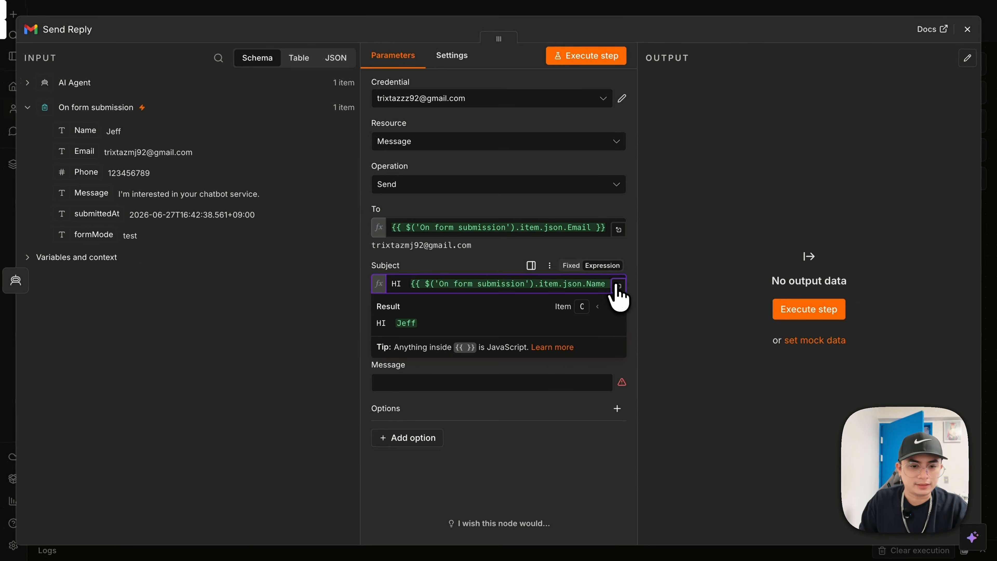
{"action": "left_click", "coordinate": [617, 284]}
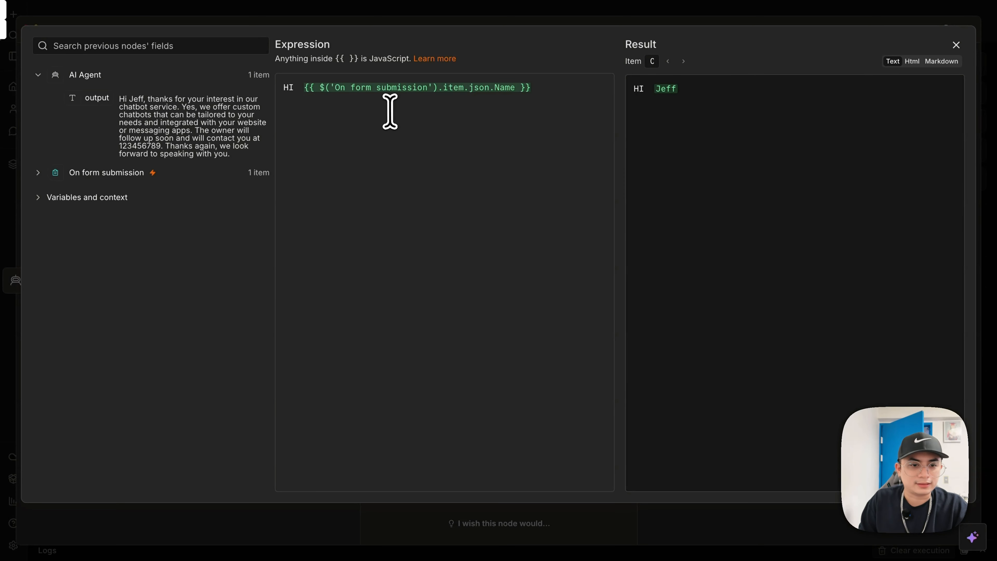
{"action": "left_click", "coordinate": [558, 129]}
{"action": "type", "text": ","}
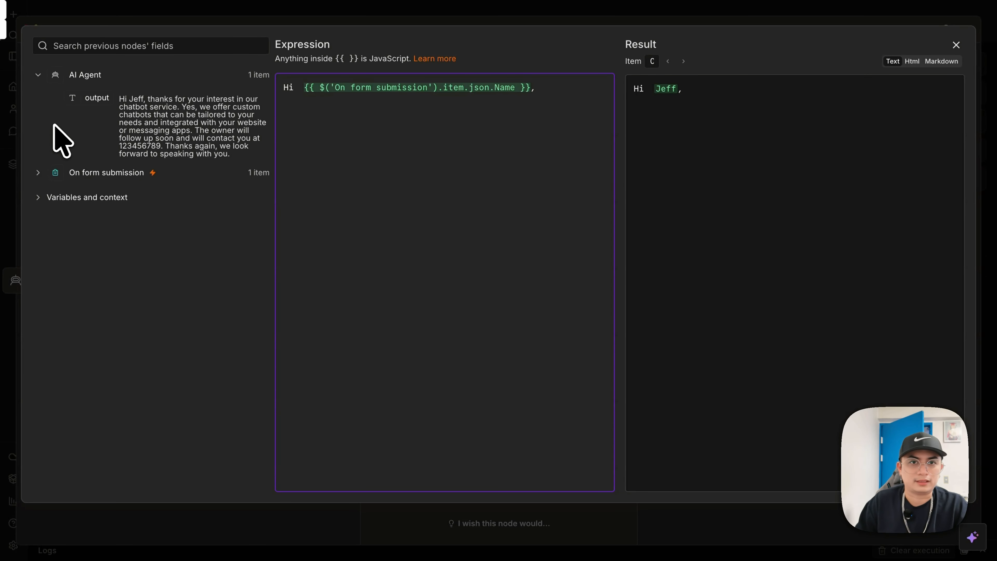
{"action": "type", "text": "thanks for"}
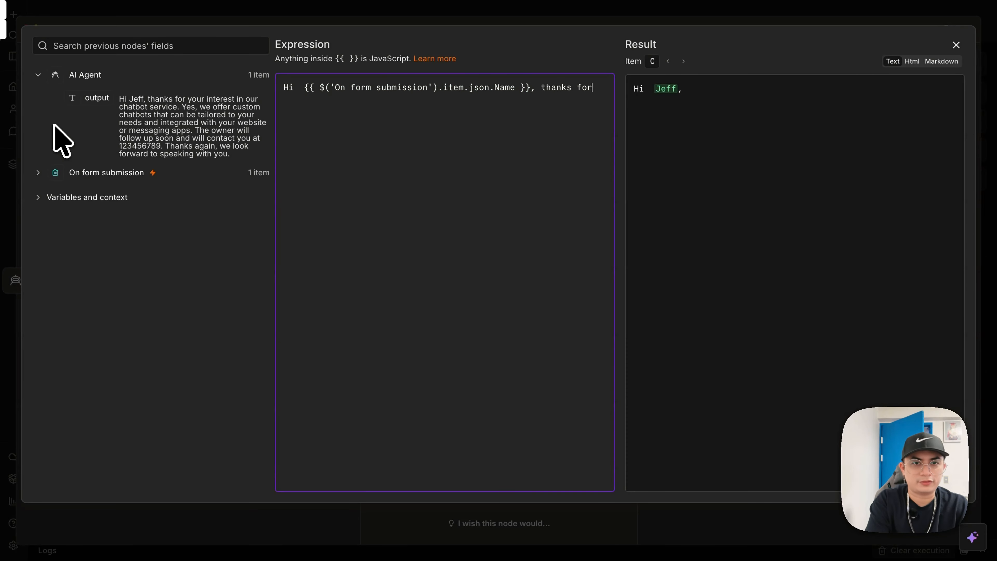
{"action": "type", "text": "ge"}
{"action": "key", "text": "BackSpace"}
{"action": "key", "text": "BackSpace"}
{"action": "key", "text": "BackSpace"}
{"action": "type", "text": "ge."}
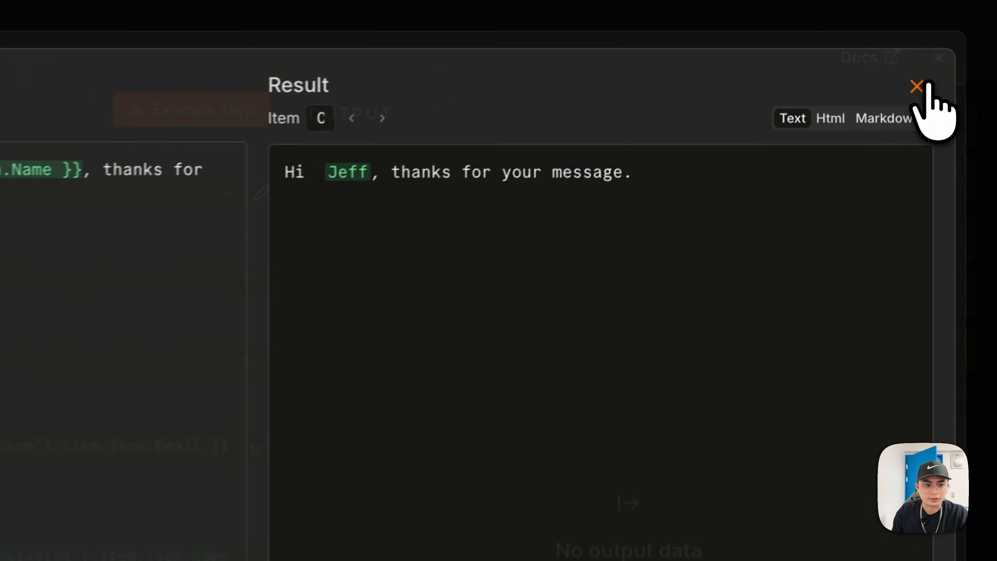
{"action": "left_click", "coordinate": [957, 45]}
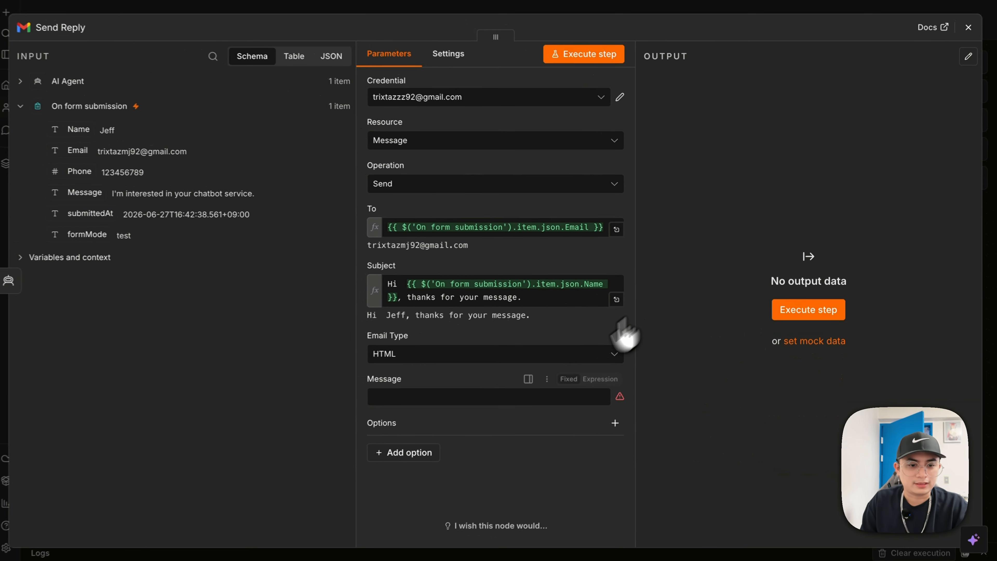
- Set Email Type to Text and switch the Message field to an expression
{"action": "left_click", "coordinate": [560, 358]}
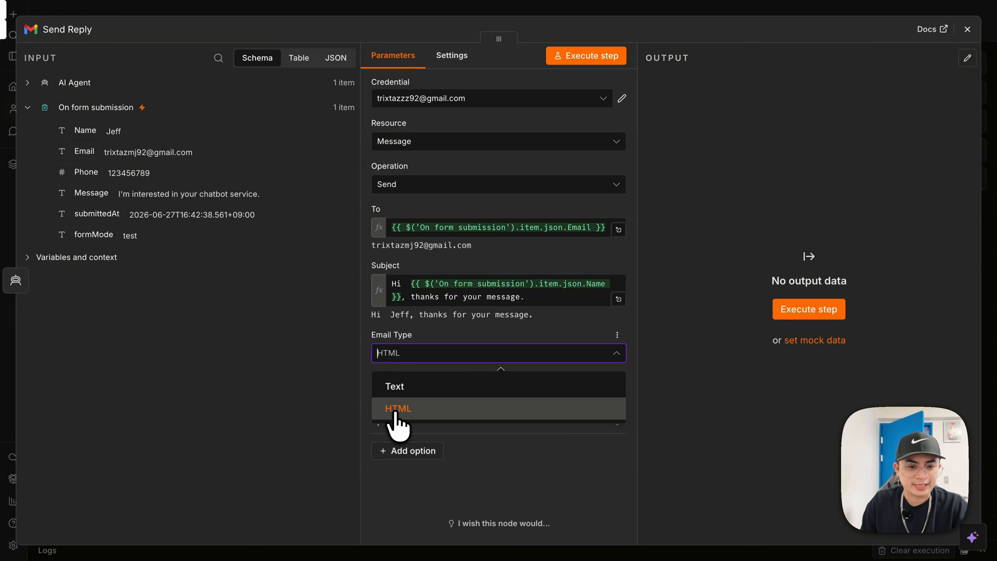
{"action": "left_click", "coordinate": [406, 391]}
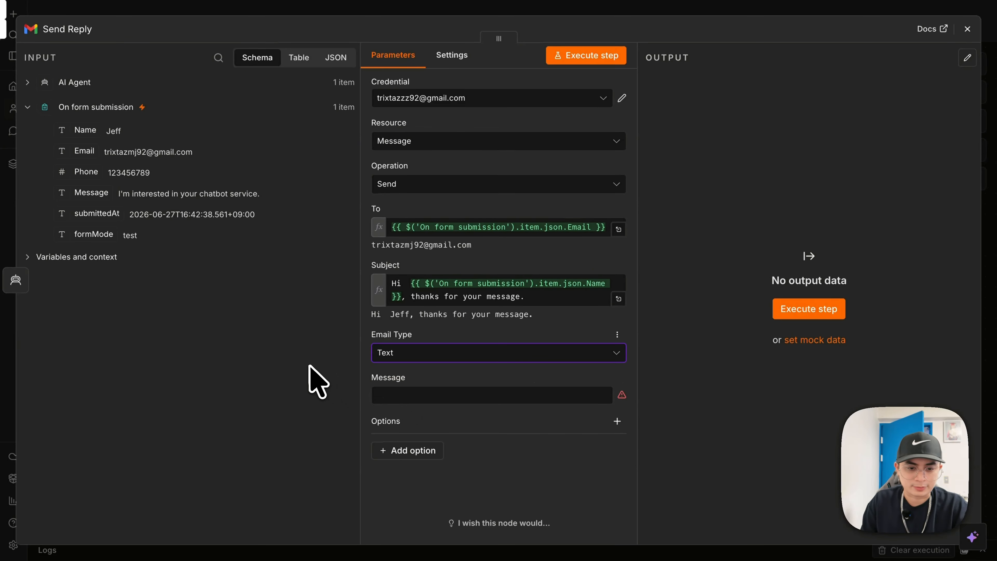
{"action": "left_click", "coordinate": [456, 397]}
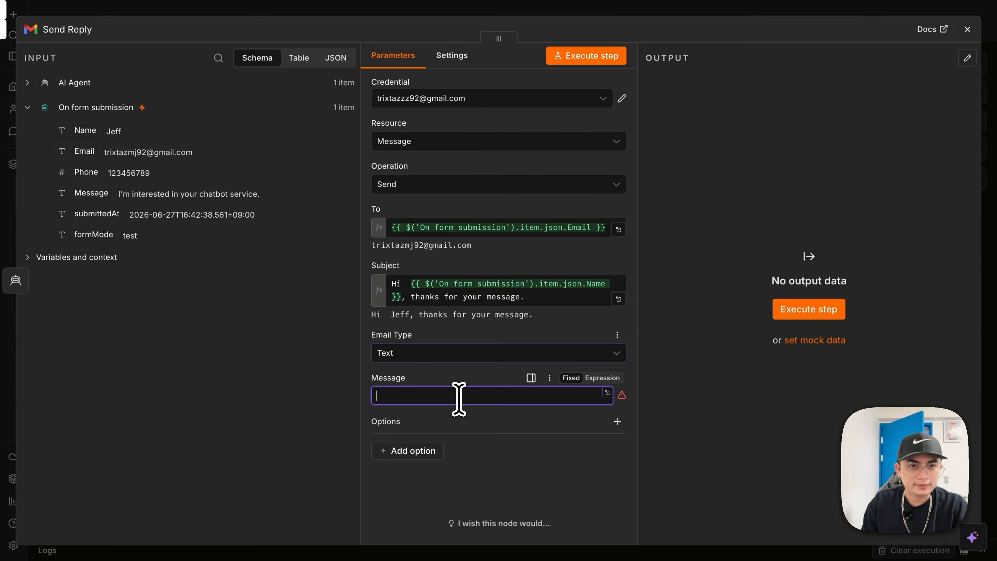
{"action": "type", "text": "="}
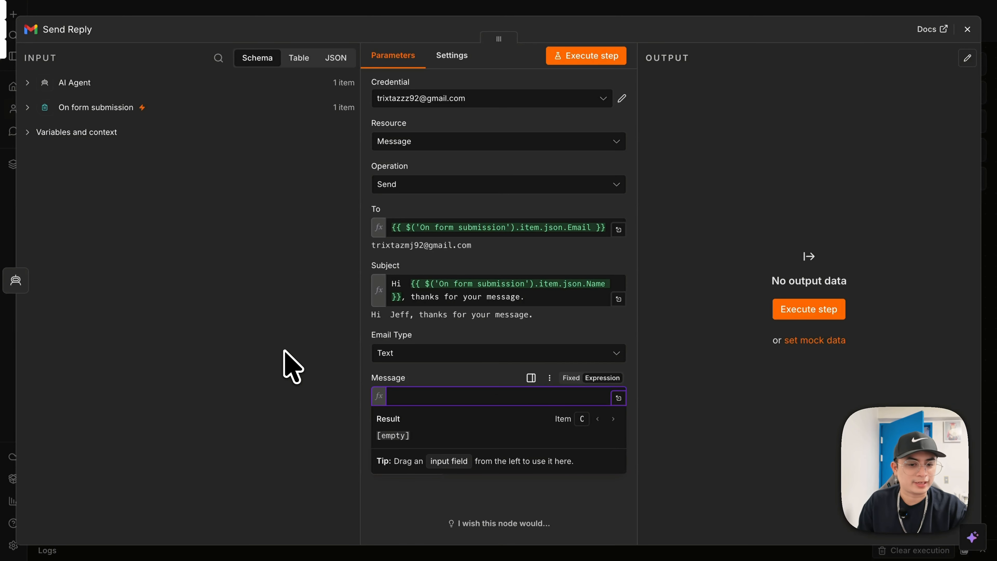
{"action": "left_click", "coordinate": [608, 378]}
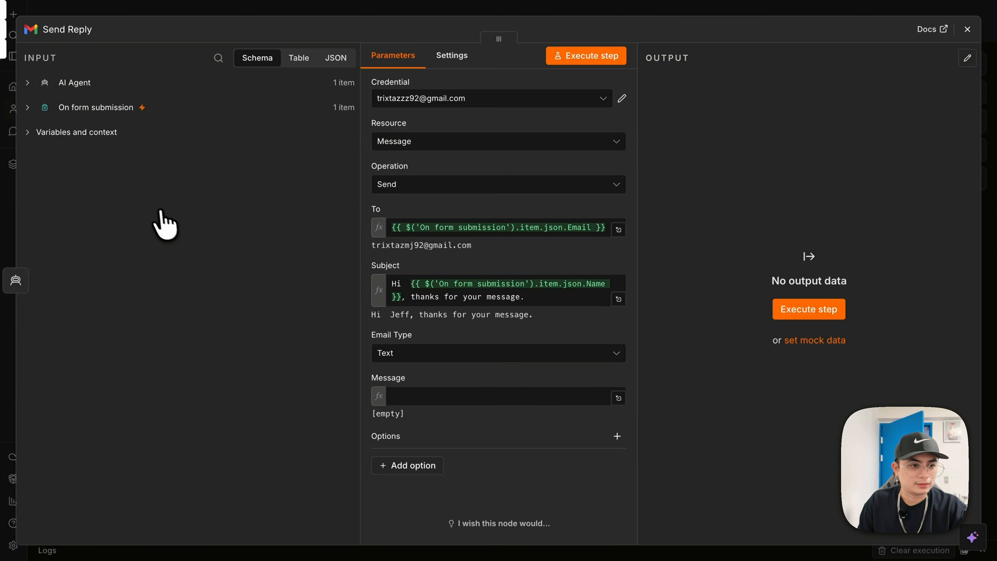
- Map the AI Agent's output into the Message body and review the resulting text
{"action": "left_click", "coordinate": [27, 83]}
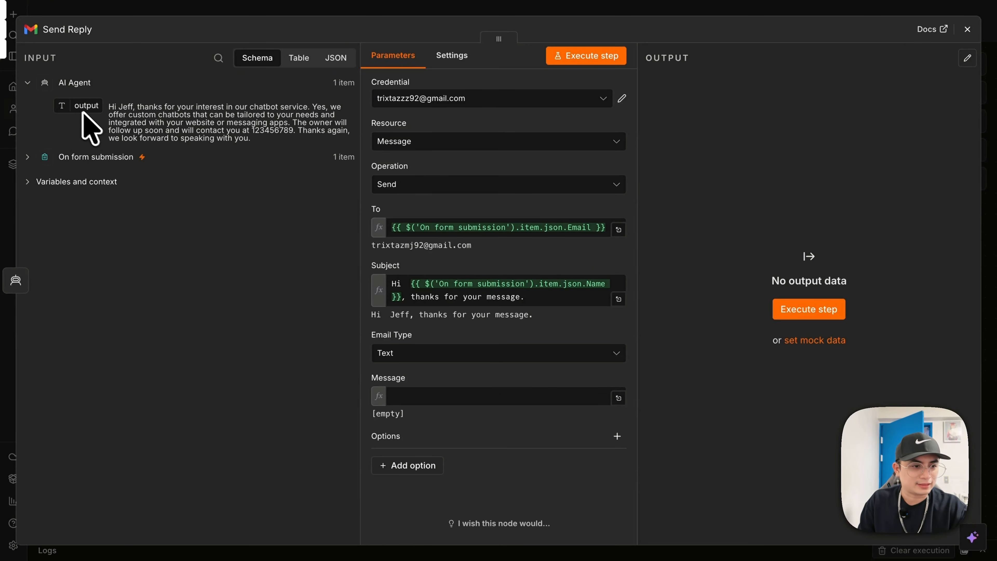
{"action": "left_click_drag", "start_coordinate": [83, 109], "coordinate": [412, 397]}
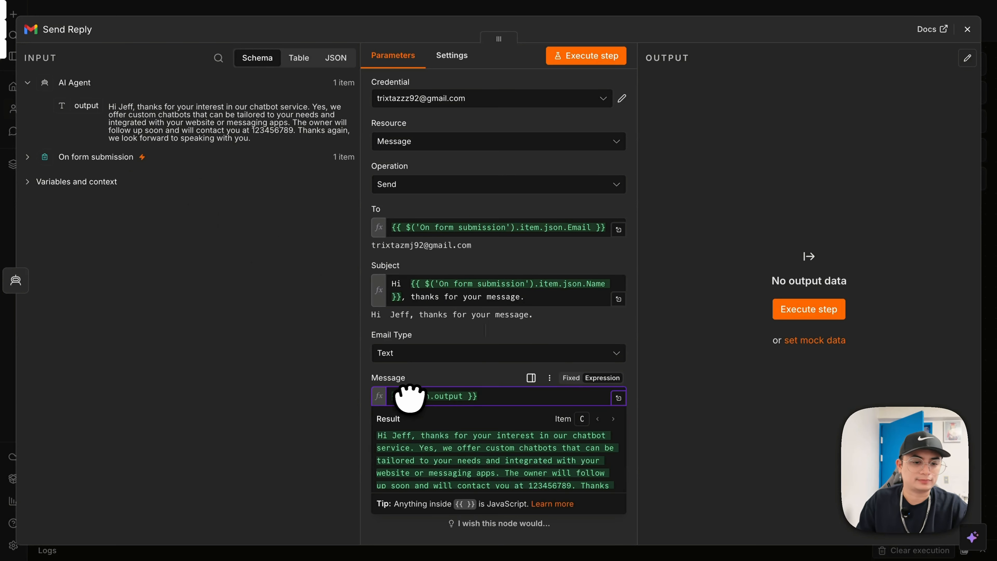
{"action": "left_click", "coordinate": [337, 378]}
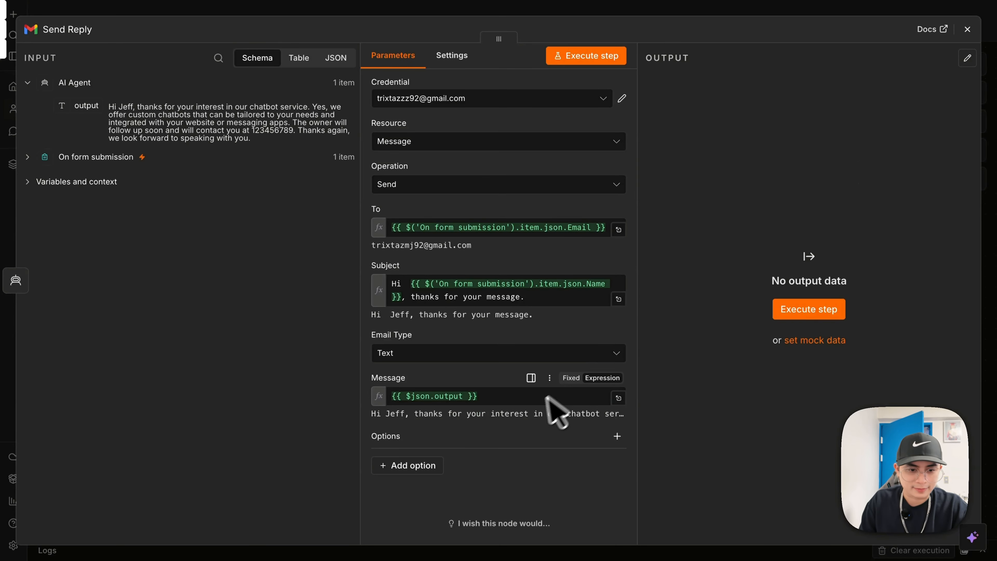
{"action": "left_click", "coordinate": [509, 401]}
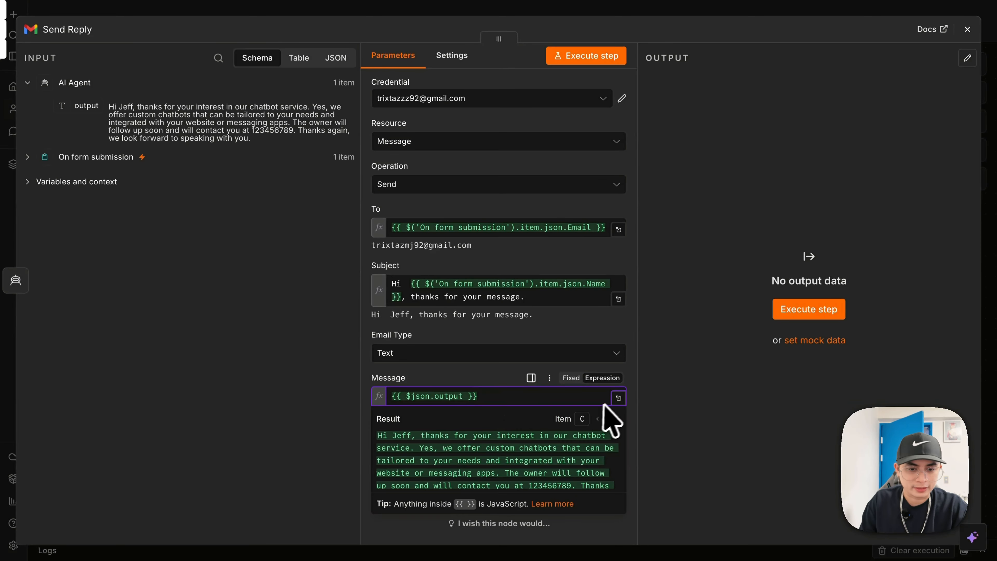
{"action": "left_click", "coordinate": [613, 388]}
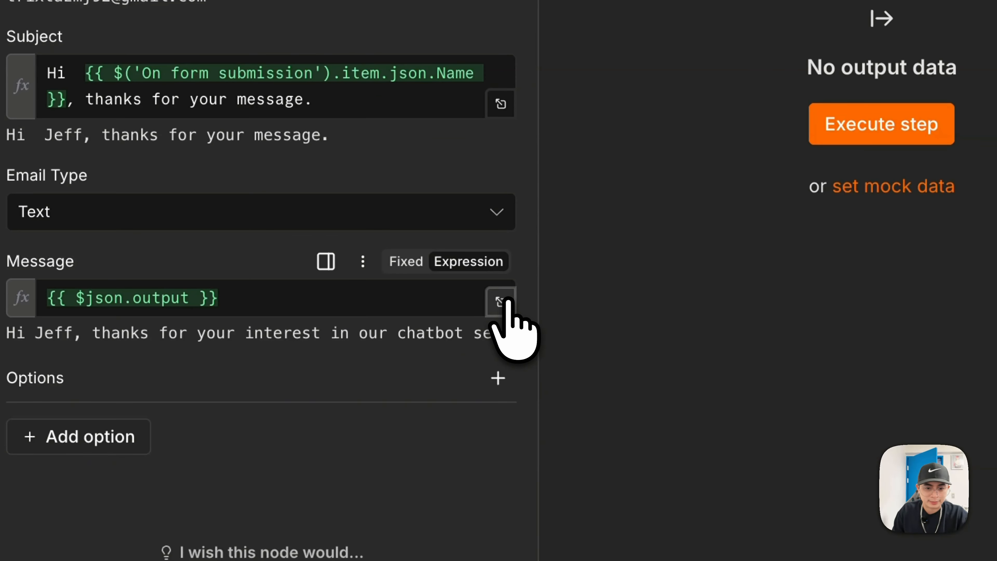
{"action": "left_click", "coordinate": [501, 301]}
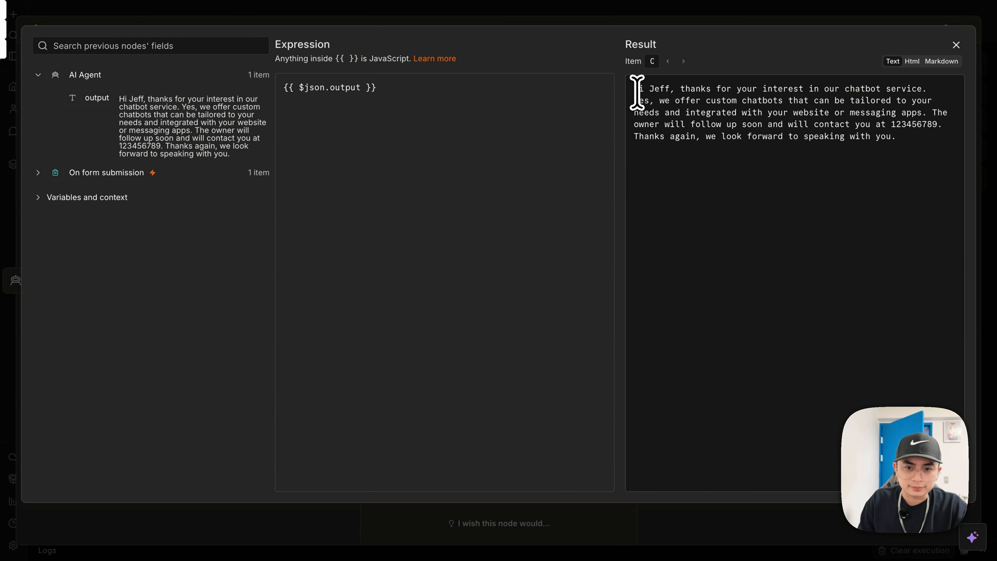
{"action": "left_click_drag", "start_coordinate": [637, 92], "coordinate": [863, 156]}
{"action": "left_click", "coordinate": [869, 173]}
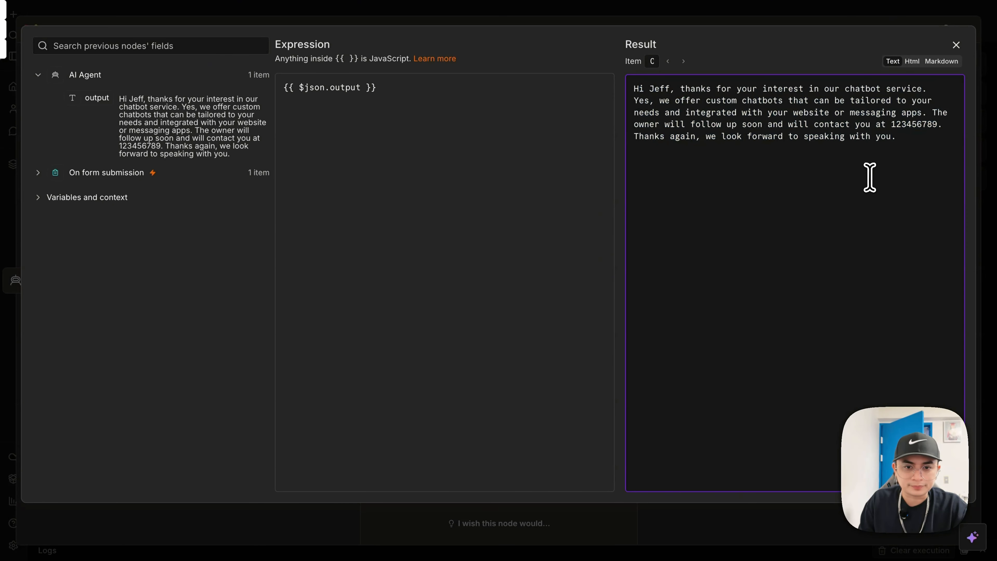
{"action": "left_click", "coordinate": [957, 46]}
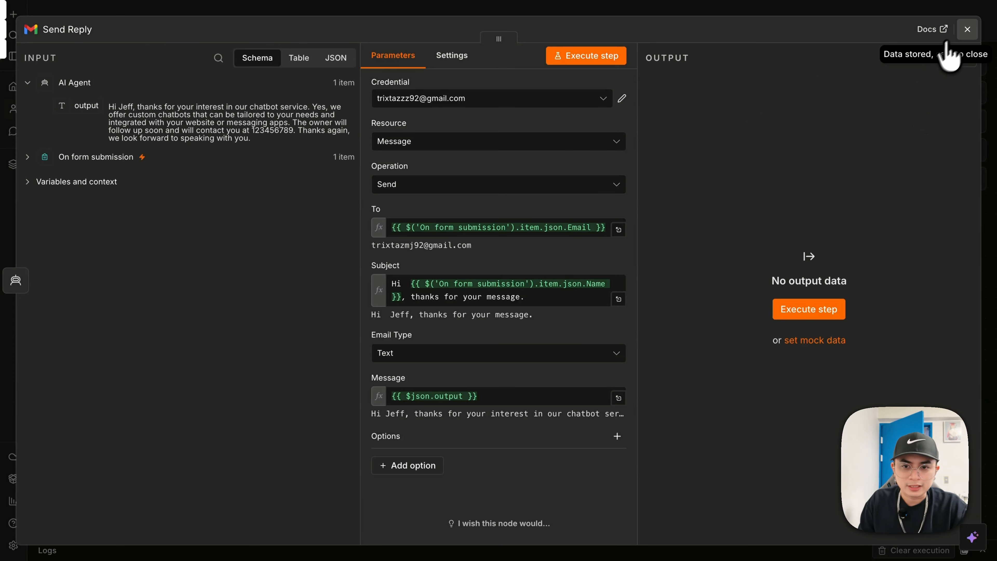
- Close the Send Reply settings and return to the workflow canvas
{"action": "left_click", "coordinate": [967, 30]}
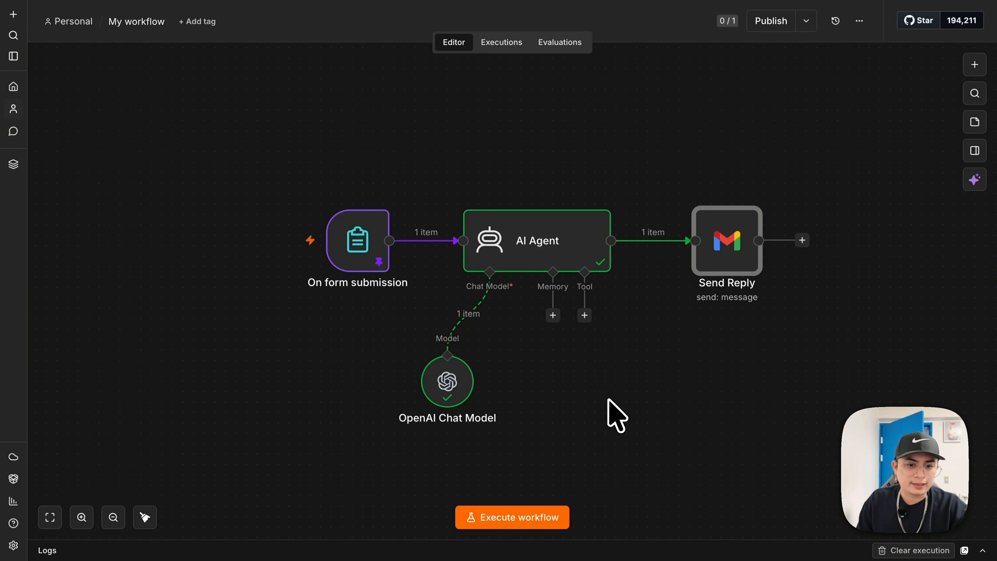
{"action": "left_click", "coordinate": [604, 390]}
{"action": "mouse_move", "coordinate": [367, 251]}
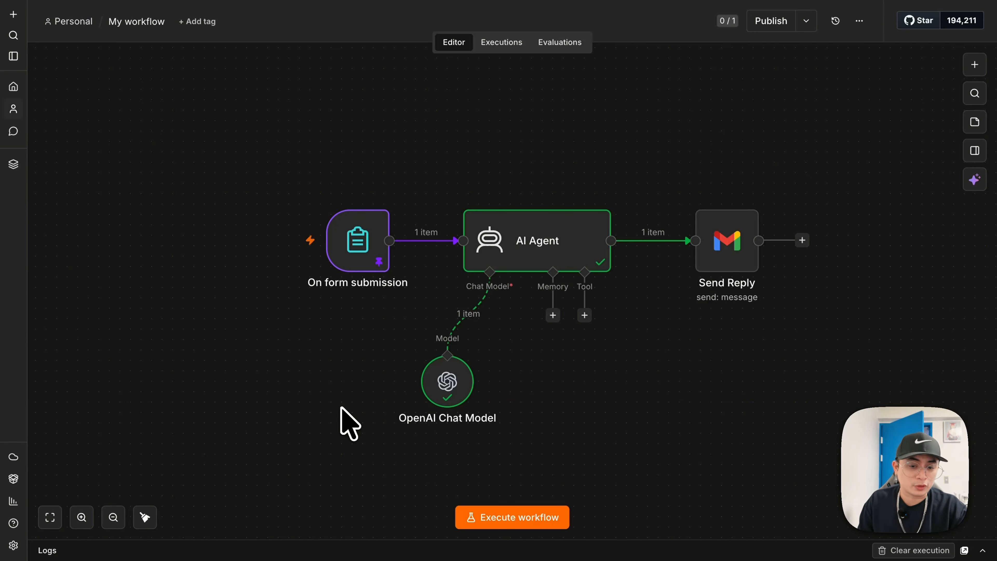
- Unpin the sample data on On form submission and open the test form
{"action": "double_click", "coordinate": [361, 236]}
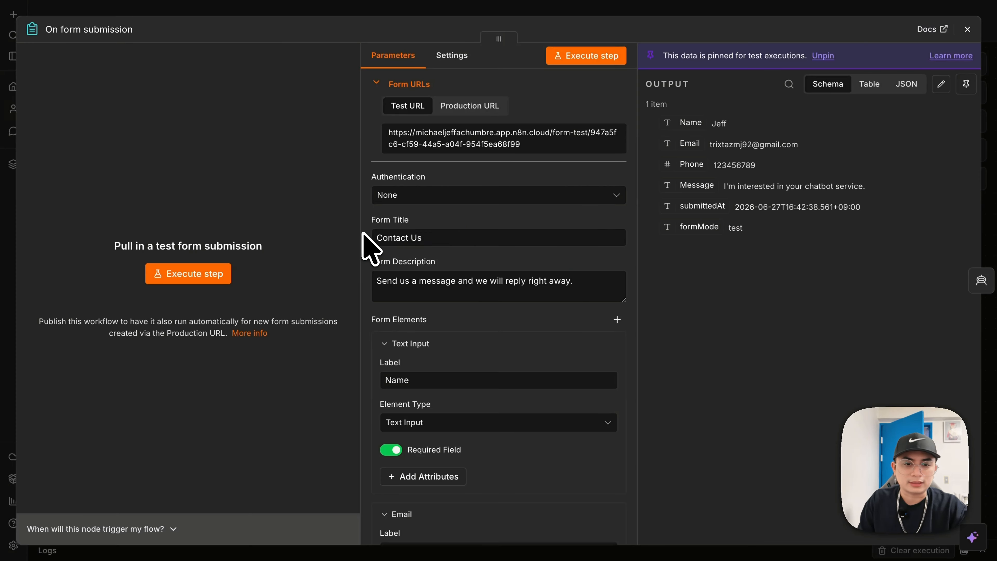
{"action": "left_click", "coordinate": [966, 85]}
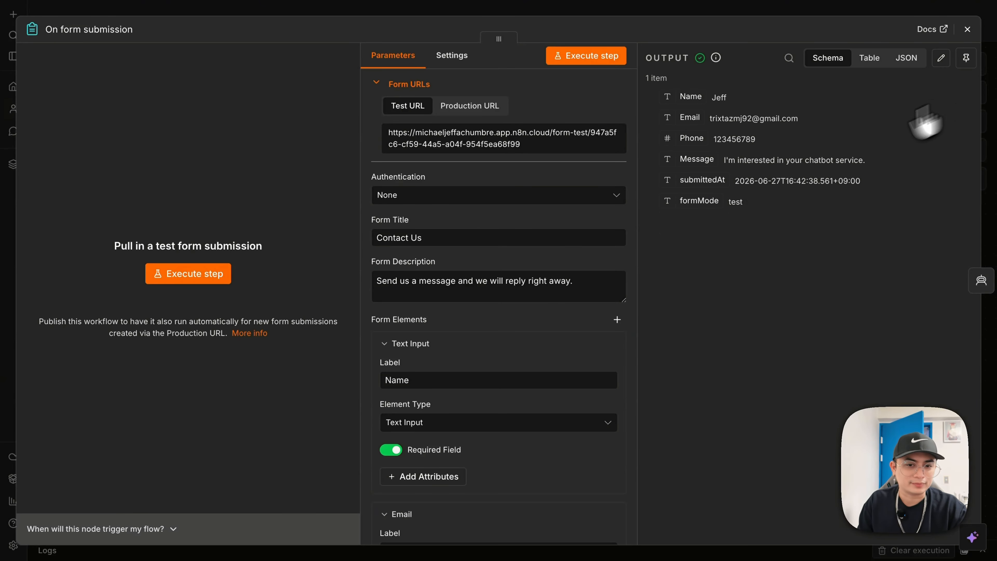
{"action": "left_click", "coordinate": [219, 275]}
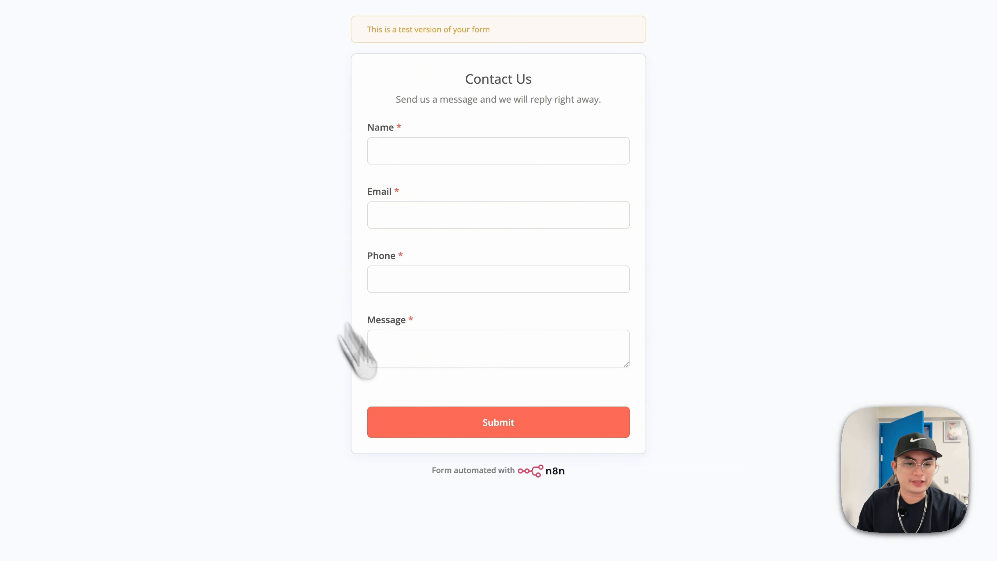
- Switch off Append n8n Attribution and reopen the test Contact Us form
{"action": "left_click_drag", "start_coordinate": [430, 484], "coordinate": [600, 477]}
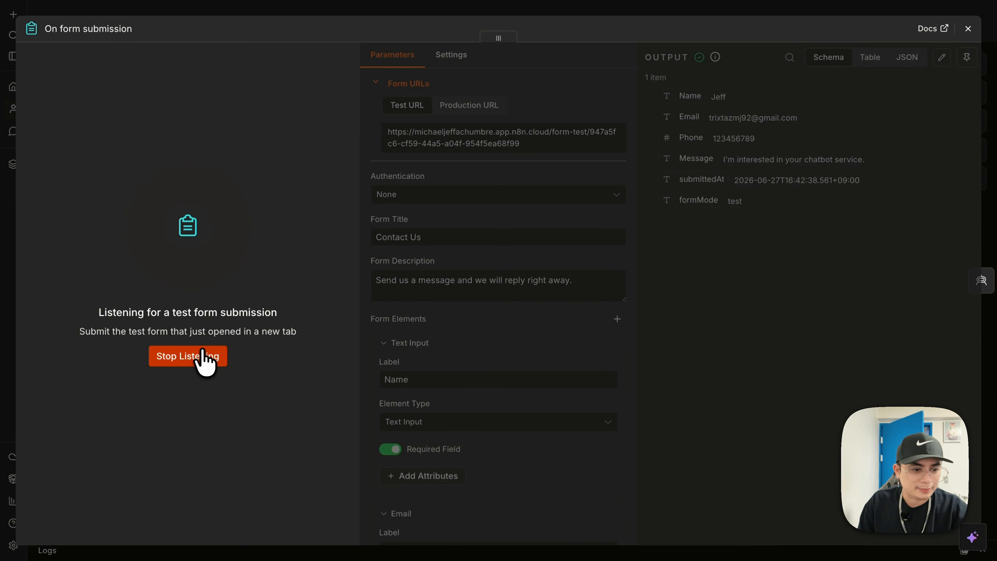
{"action": "scroll", "coordinate": [568, 412], "scroll_direction": "down", "scroll_amount": 15}
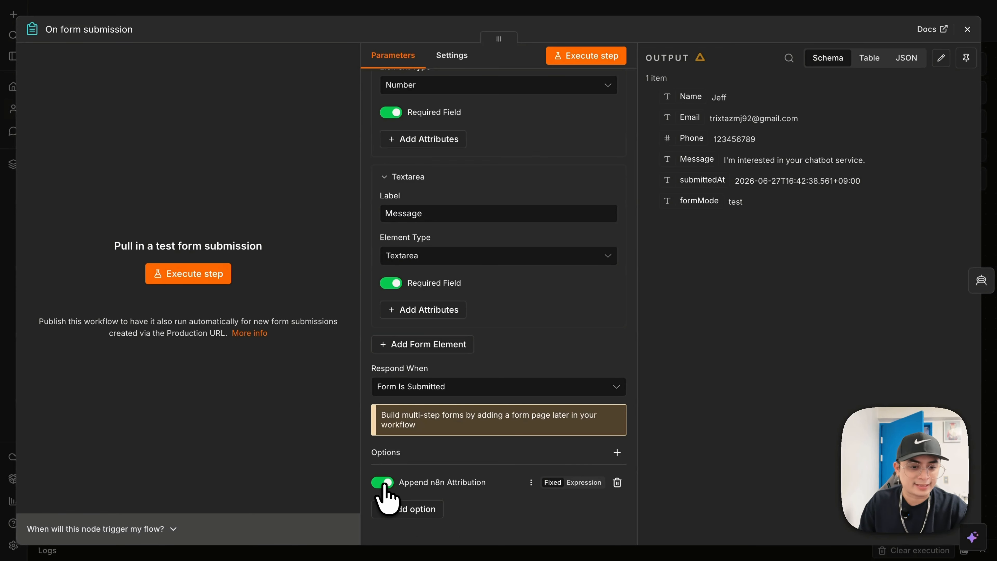
{"action": "left_click", "coordinate": [383, 484]}
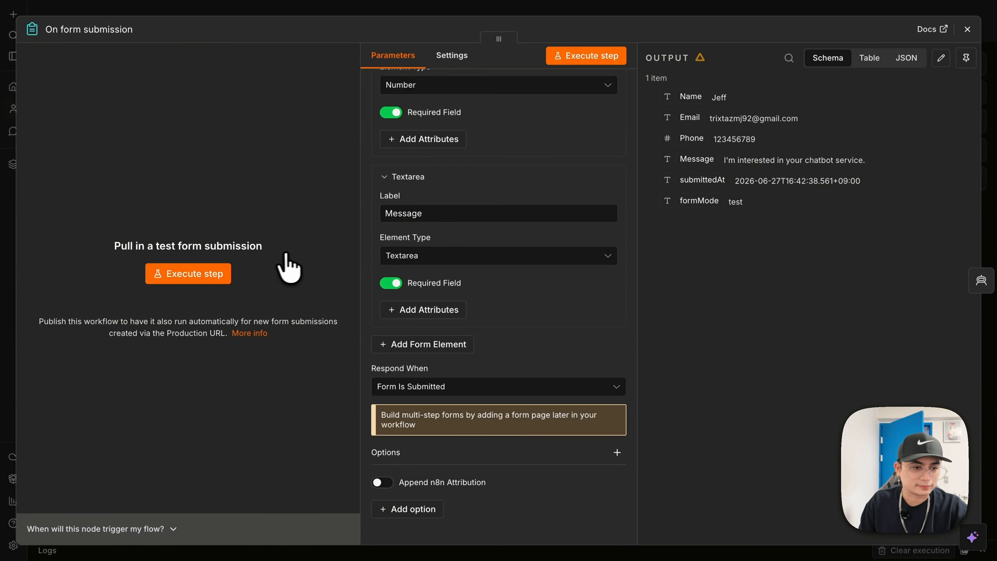
{"action": "left_click", "coordinate": [203, 274]}
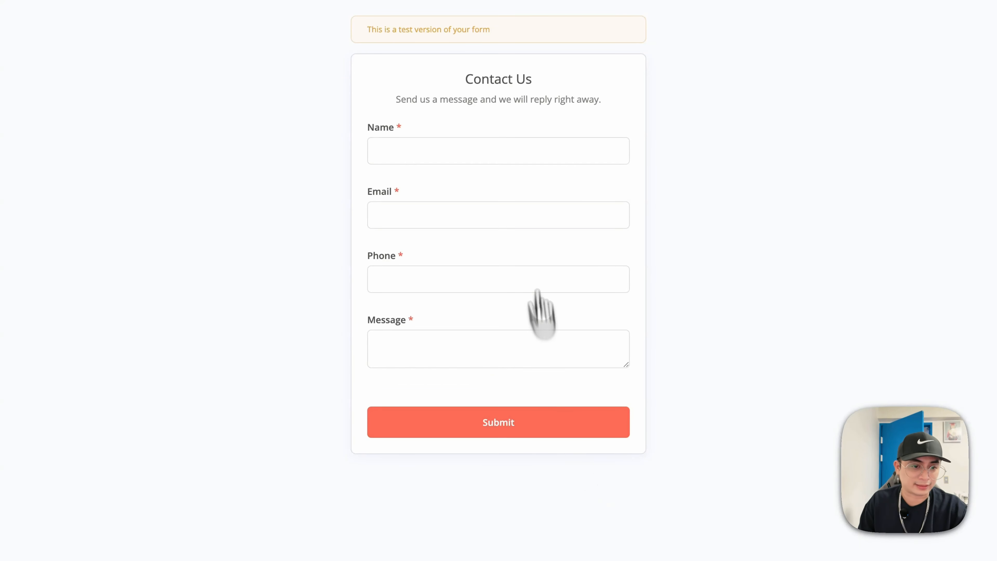
- Submit the Contact Us form with a test name, email, phone and 'I'm inter…' message
{"action": "left_click", "coordinate": [490, 143]}
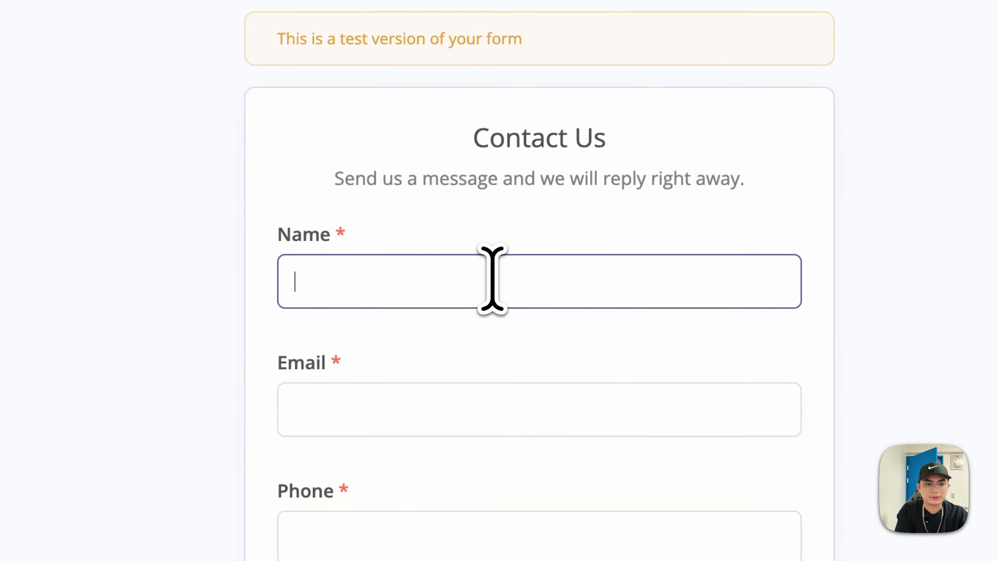
{"action": "type", "text": "Jeff"}
{"action": "key", "text": "Tab"}
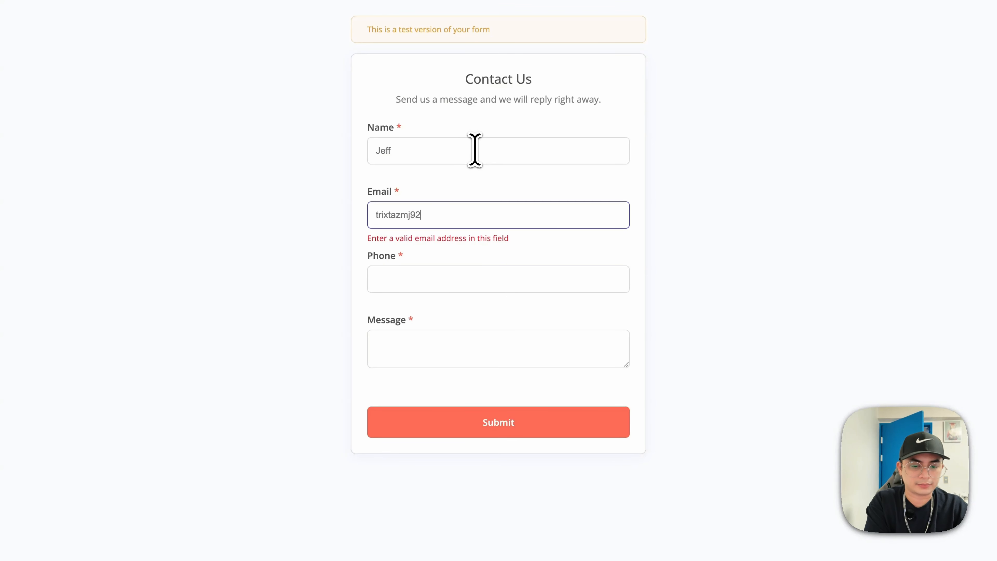
{"action": "type", "text": "com"}
{"action": "key", "text": "Tab"}
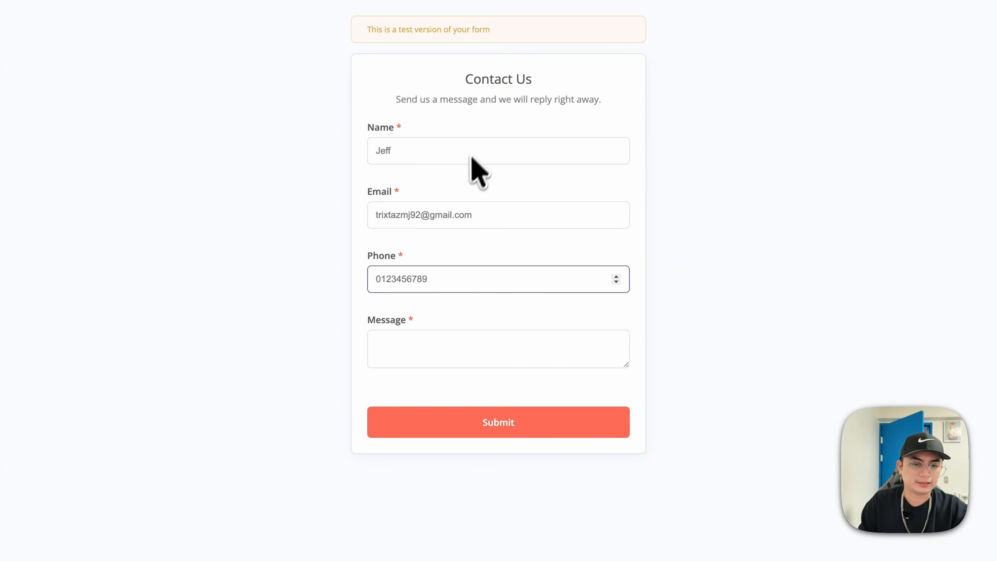
{"action": "left_click", "coordinate": [507, 364]}
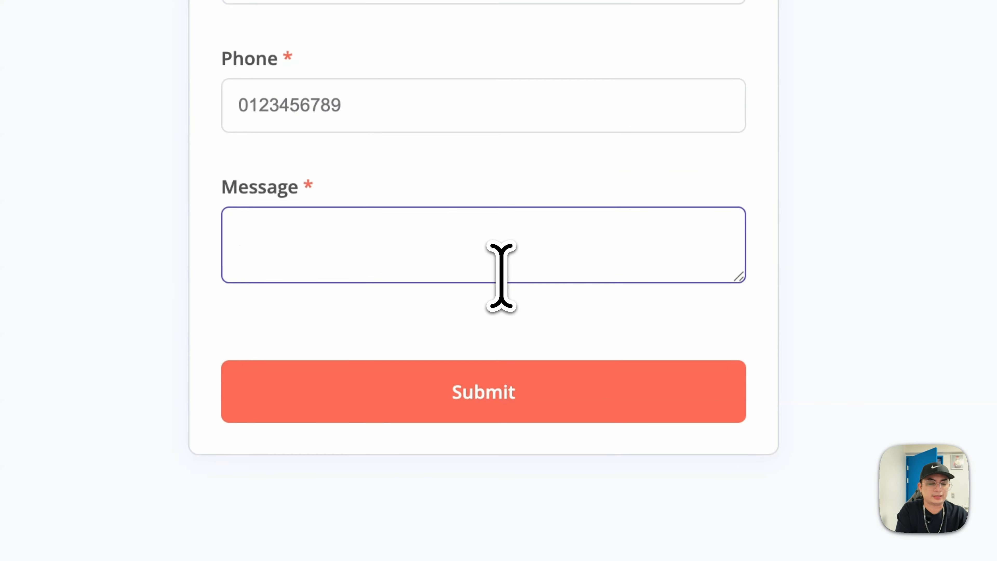
{"action": "type", "text": "I'm intersted in your chatbot service."}
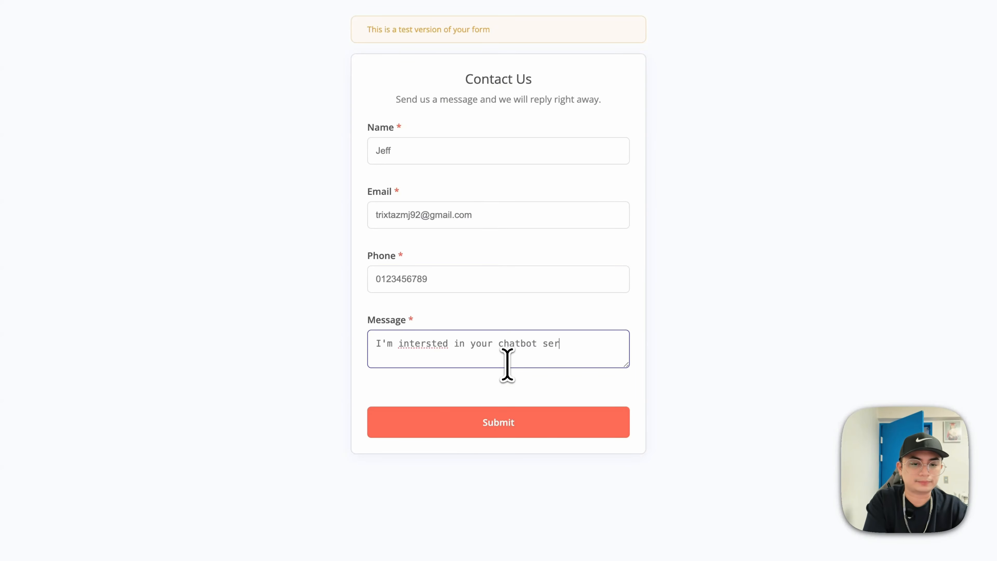
{"action": "left_click", "coordinate": [532, 433]}
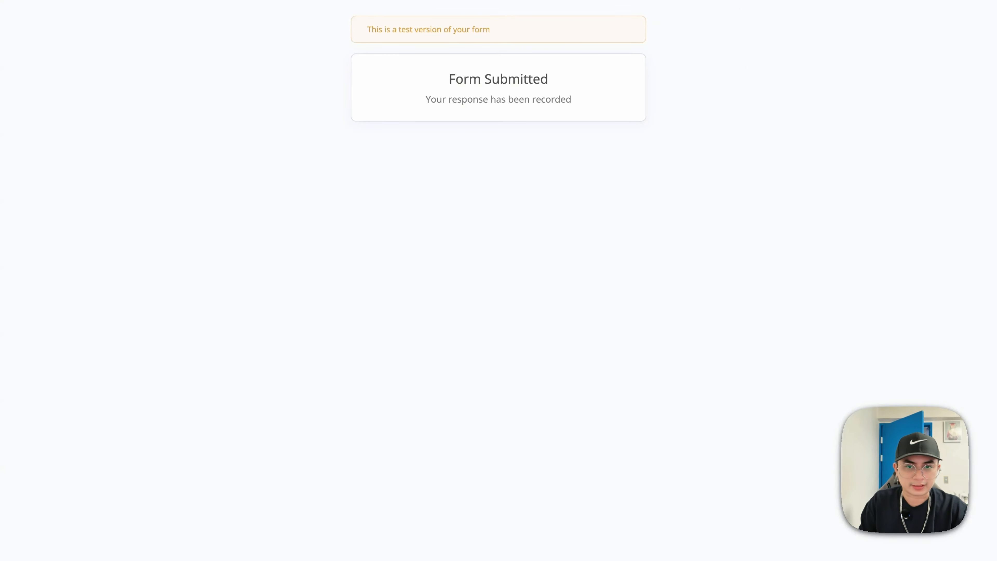
{"action": "left_click", "coordinate": [758, 4]}
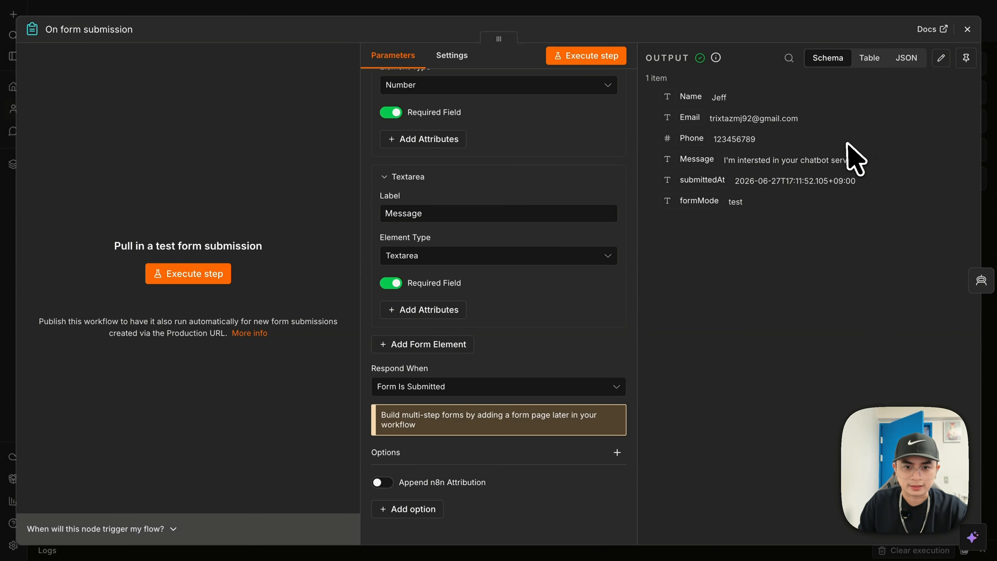
- Execute the AI Agent on the new submission and reopen it to review the drafted reply
{"action": "left_click", "coordinate": [972, 34]}
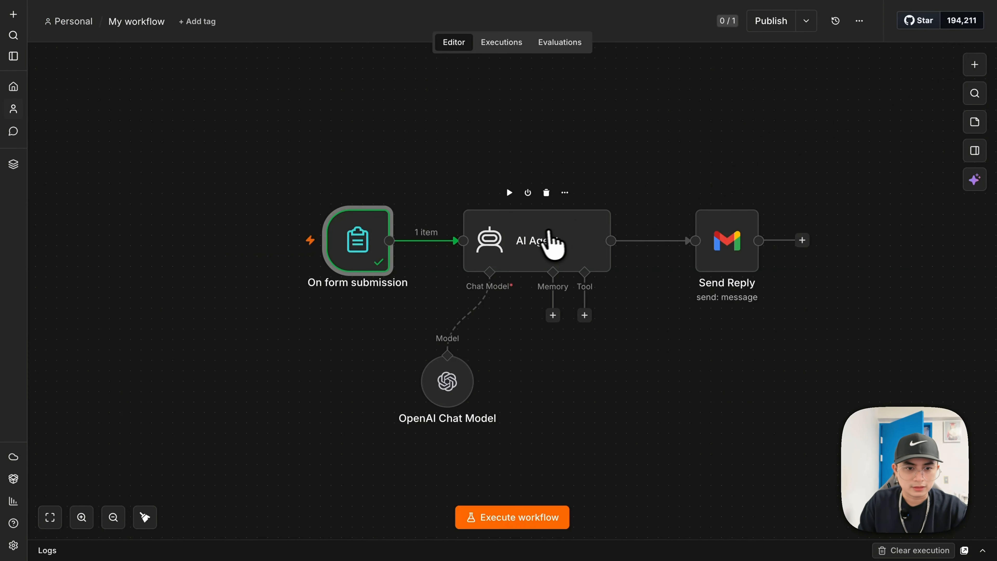
{"action": "double_click", "coordinate": [536, 226]}
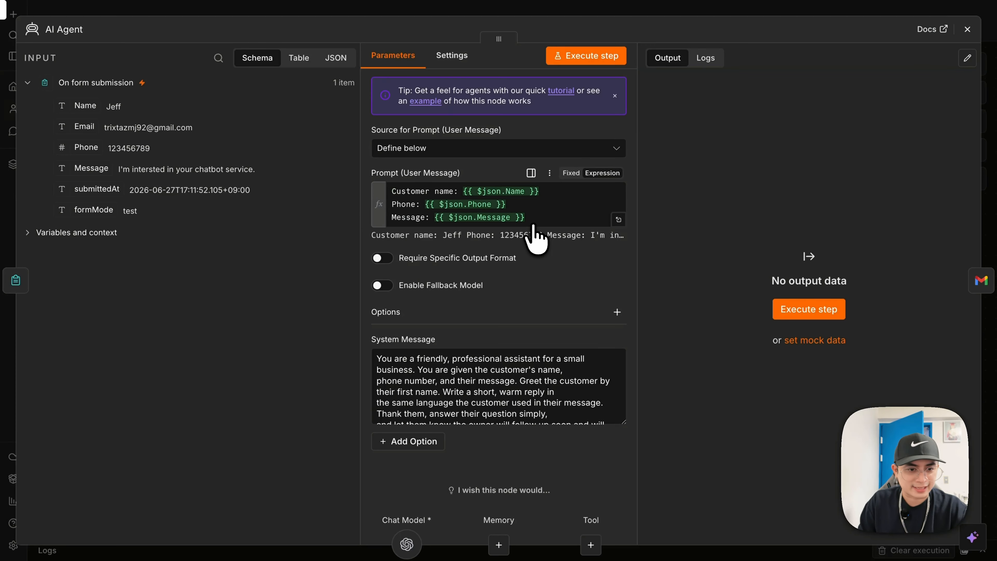
{"action": "left_click", "coordinate": [563, 55]}
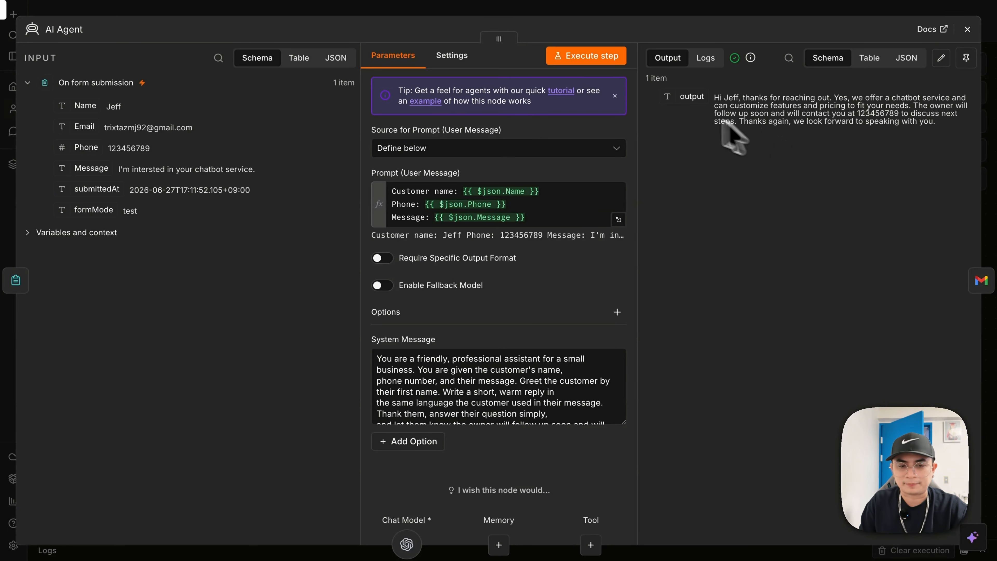
{"action": "left_click", "coordinate": [677, 9]}
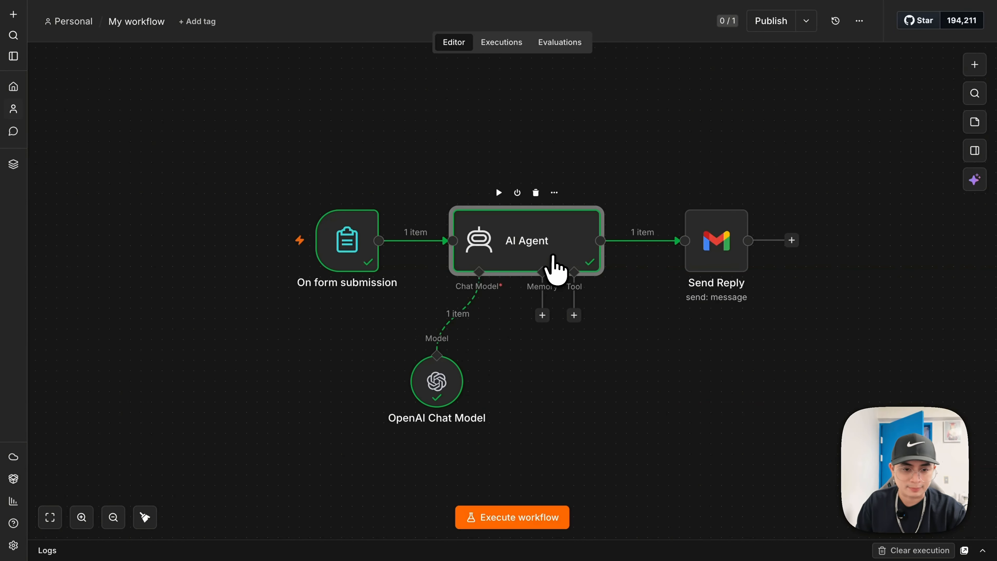
{"action": "double_click", "coordinate": [555, 265]}
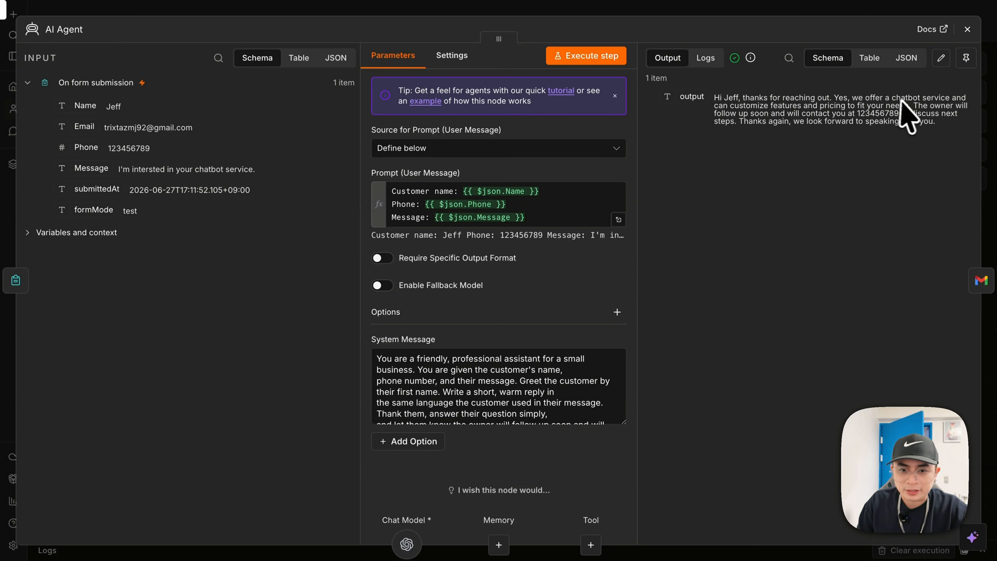
{"action": "left_click", "coordinate": [770, 11]}
{"action": "mouse_move", "coordinate": [725, 207]}
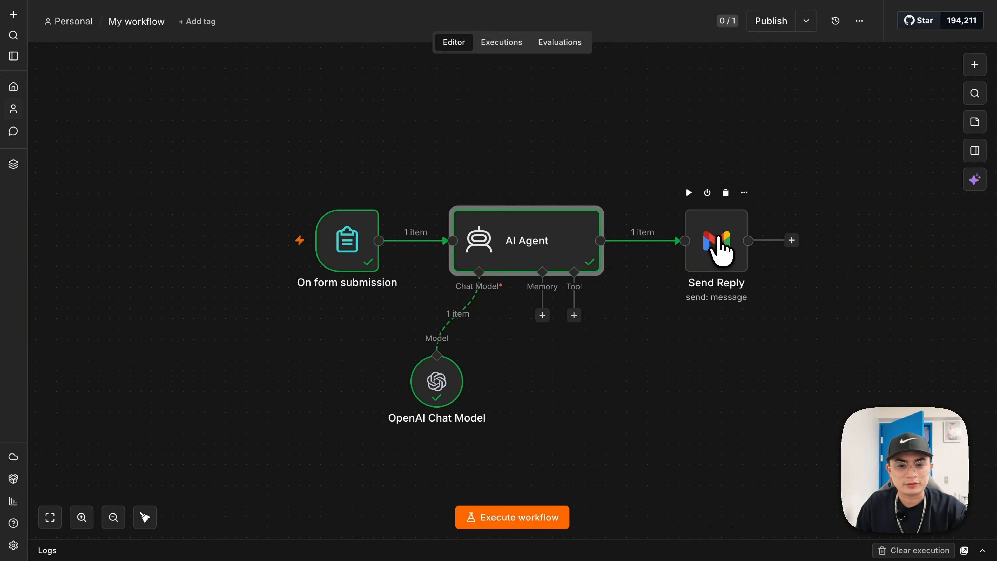
- Execute the Send Reply Gmail node so the AI reply is sent to the form submitter
{"action": "double_click", "coordinate": [722, 252]}
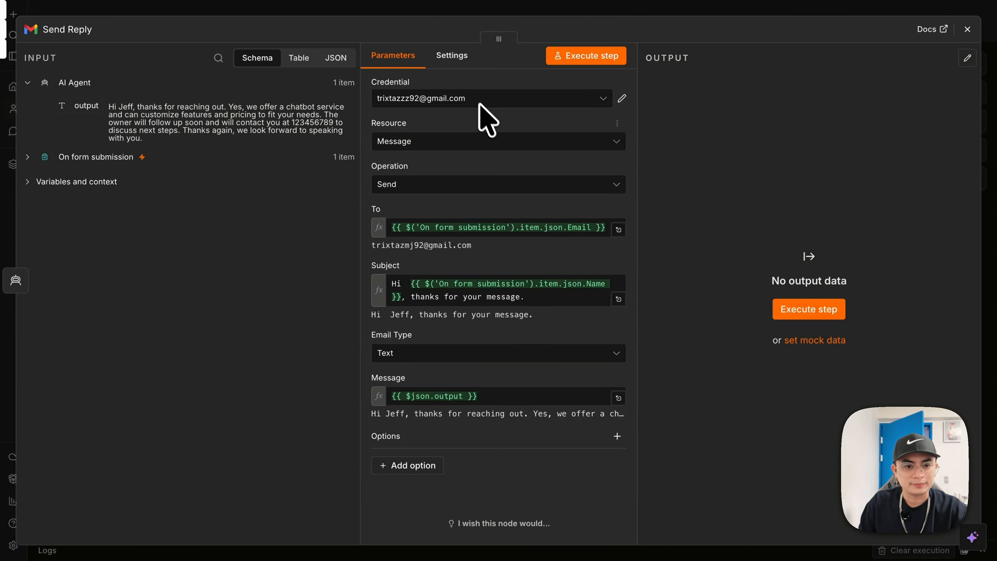
{"action": "left_click", "coordinate": [576, 59]}
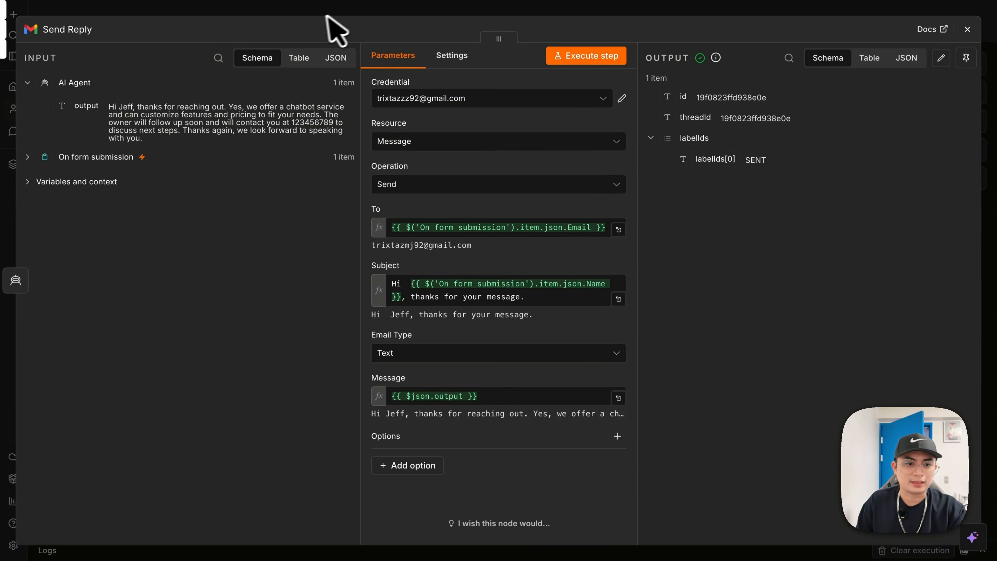
{"action": "left_click", "coordinate": [353, 14]}
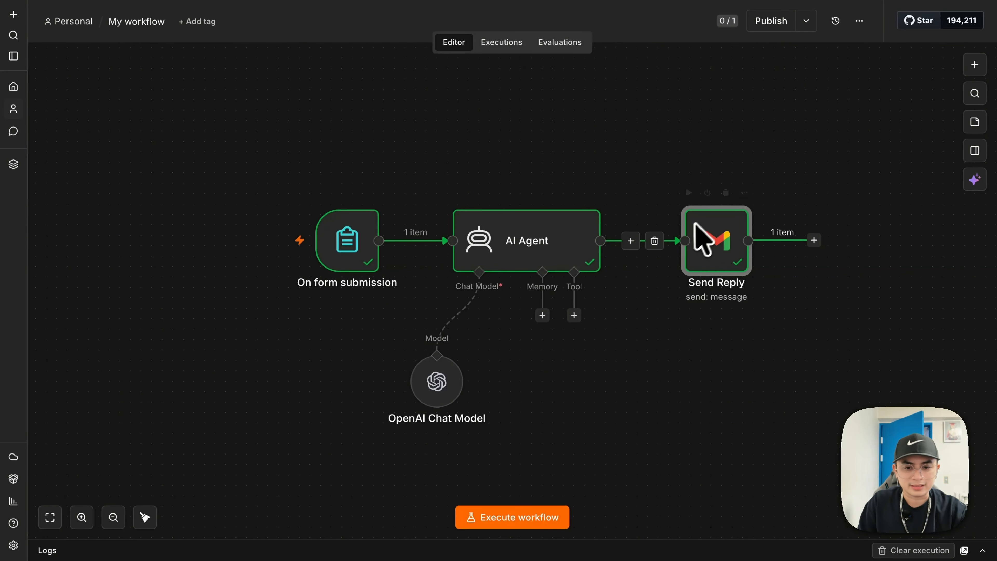
- Add the Append n8n Attribution option to Send Reply and switch it off
{"action": "double_click", "coordinate": [709, 246]}
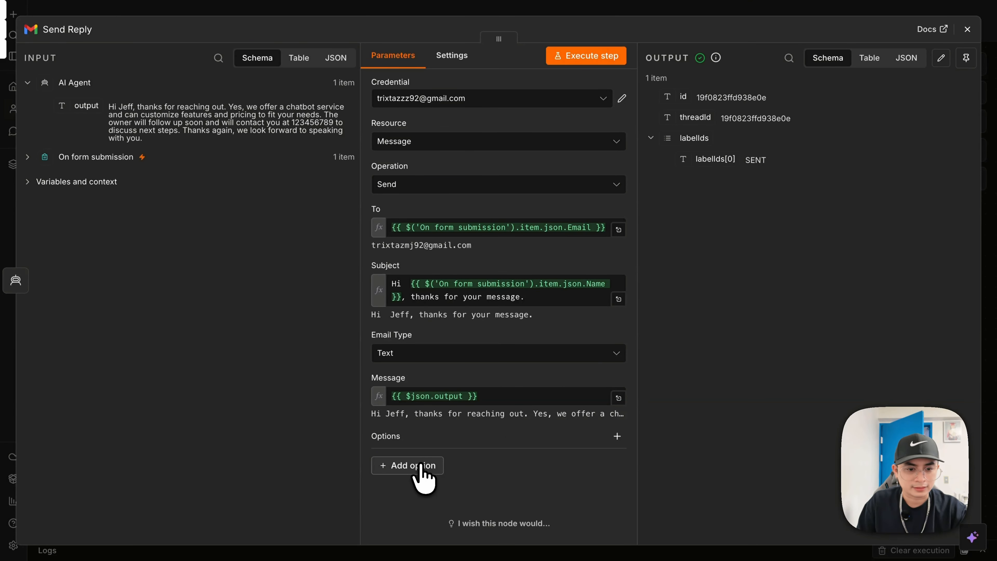
{"action": "left_click", "coordinate": [421, 467]}
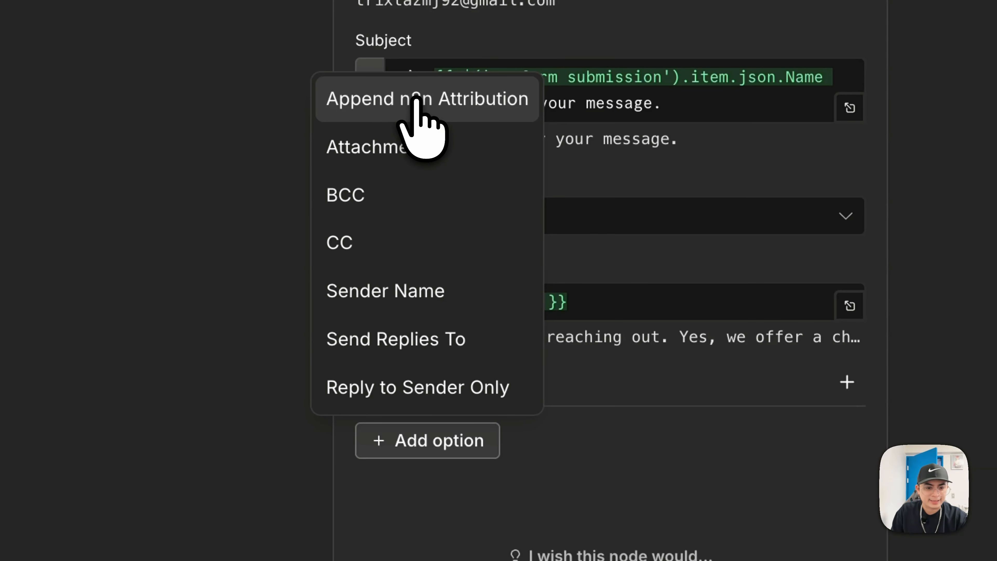
{"action": "left_click", "coordinate": [415, 98]}
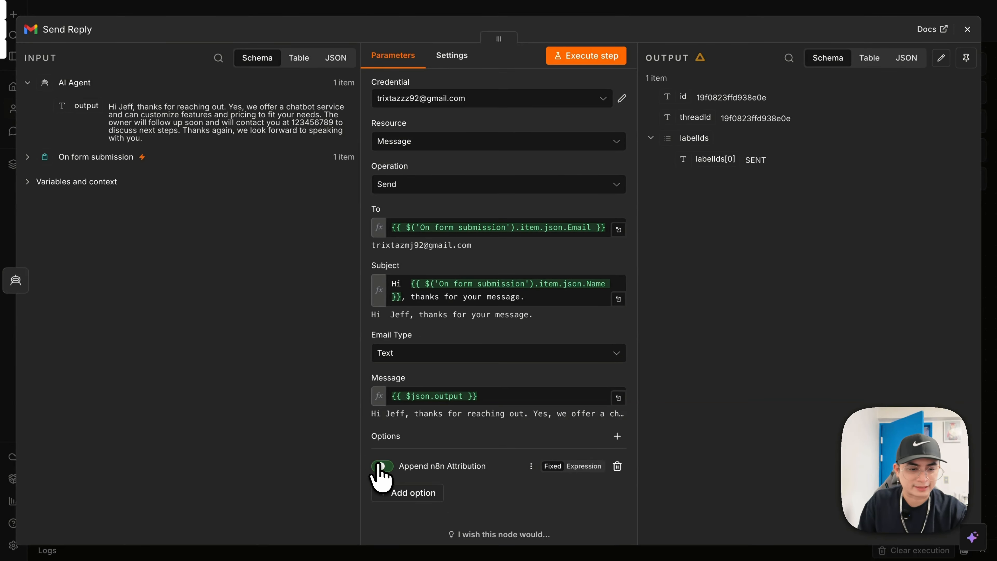
{"action": "left_click", "coordinate": [381, 466]}
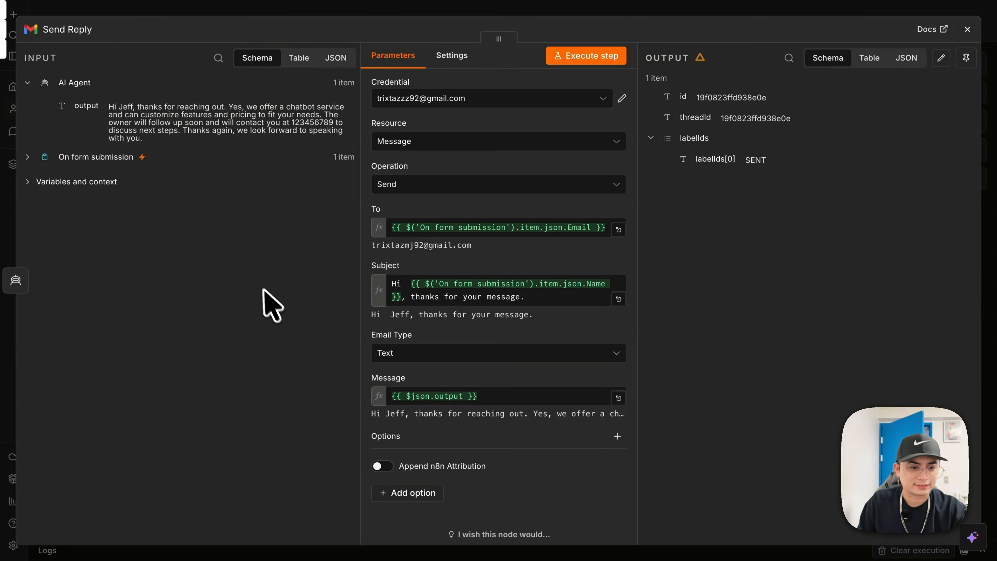
{"action": "left_click", "coordinate": [643, 4]}
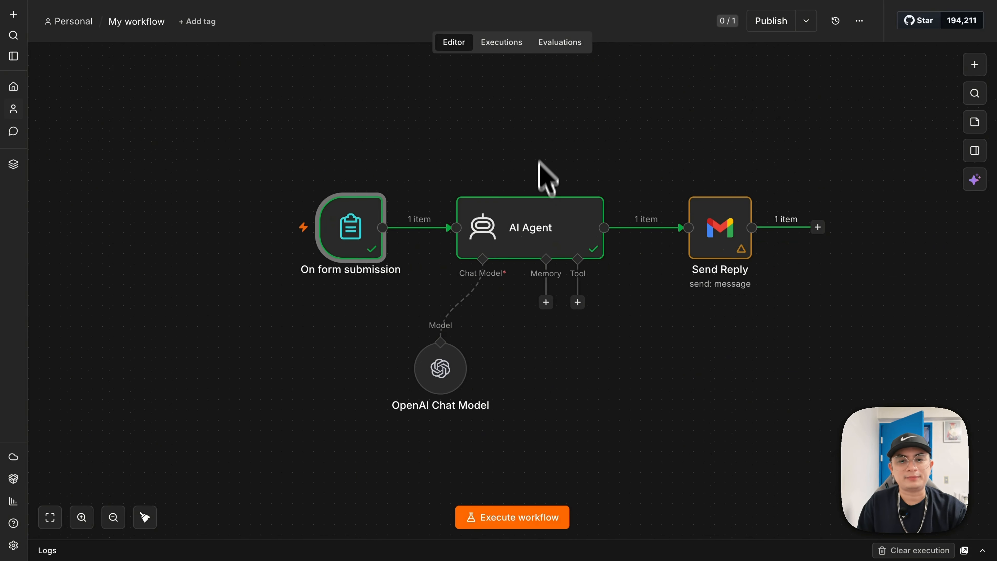
- Publish the workflow under the default version name and dismiss the Production Checklist
{"action": "left_click", "coordinate": [773, 24]}
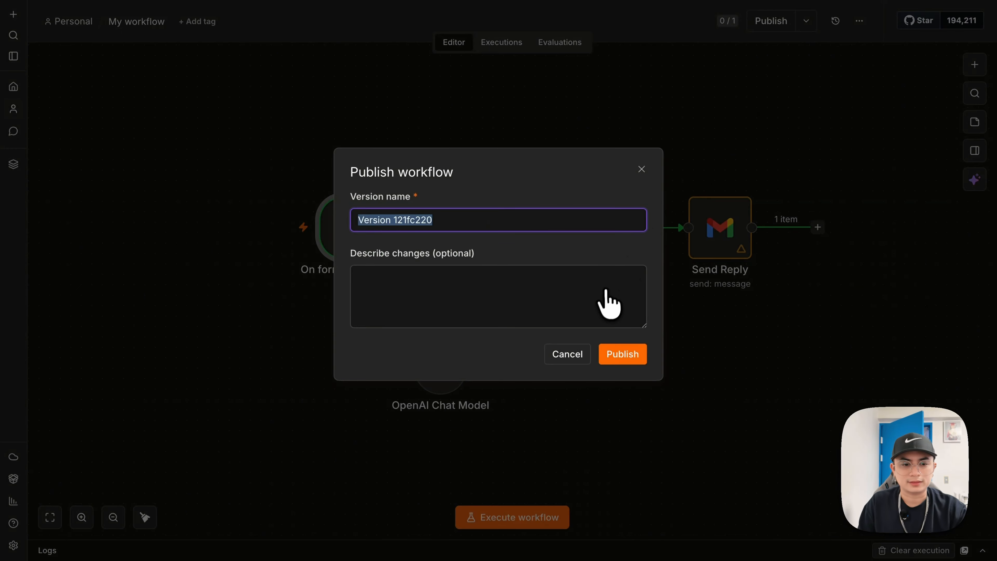
{"action": "left_click", "coordinate": [611, 356]}
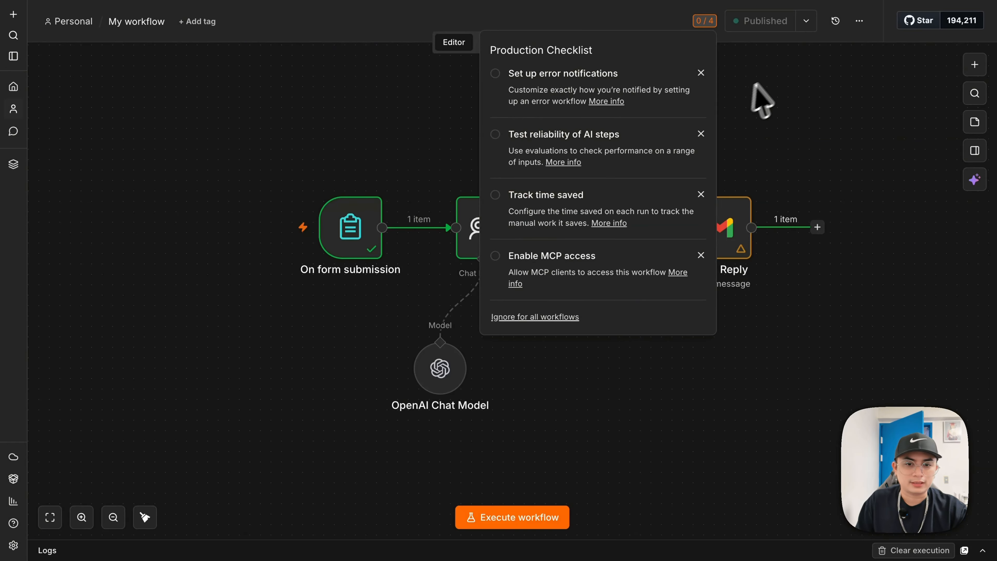
{"action": "left_click", "coordinate": [770, 94]}
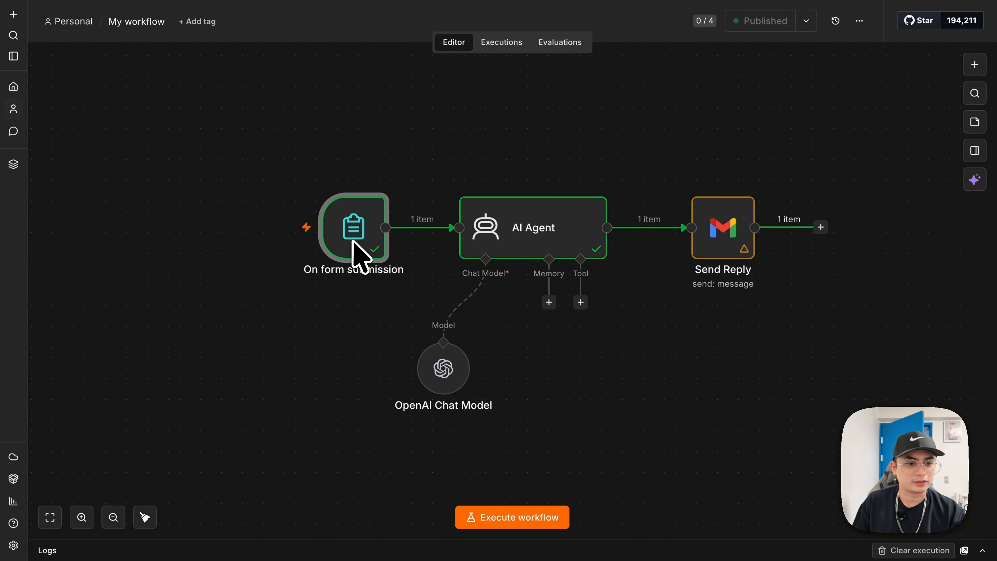
- Copy the On form submission trigger's Production URL, then start a new browser tab
{"action": "double_click", "coordinate": [357, 251]}
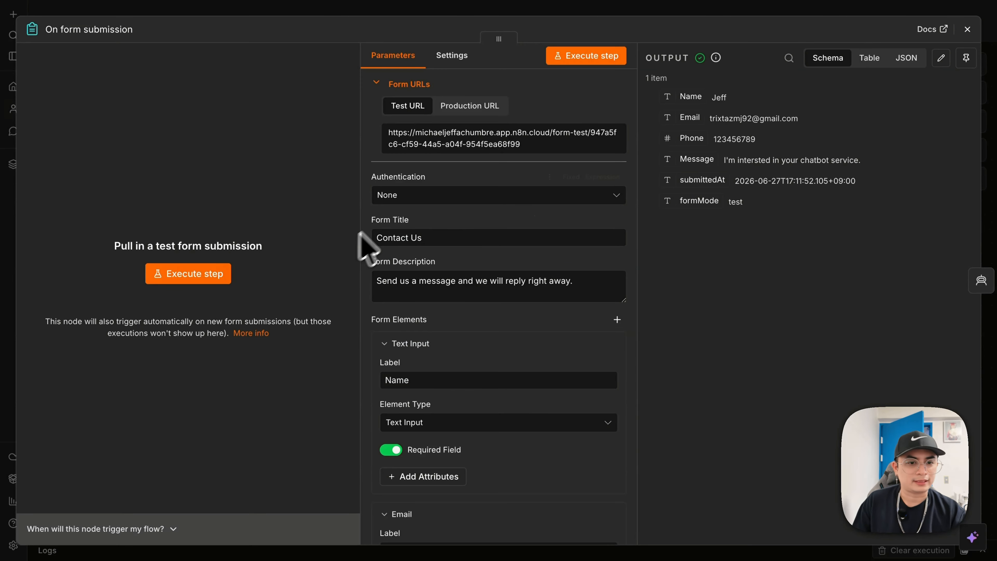
{"action": "left_click", "coordinate": [470, 106]}
{"action": "left_click", "coordinate": [475, 137]}
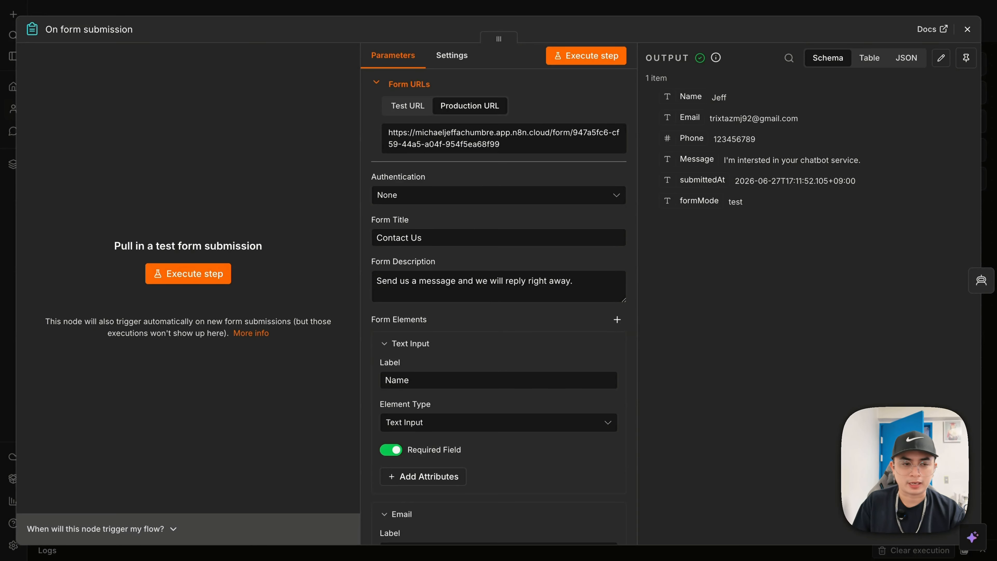
{"action": "left_click", "coordinate": [856, 0]}
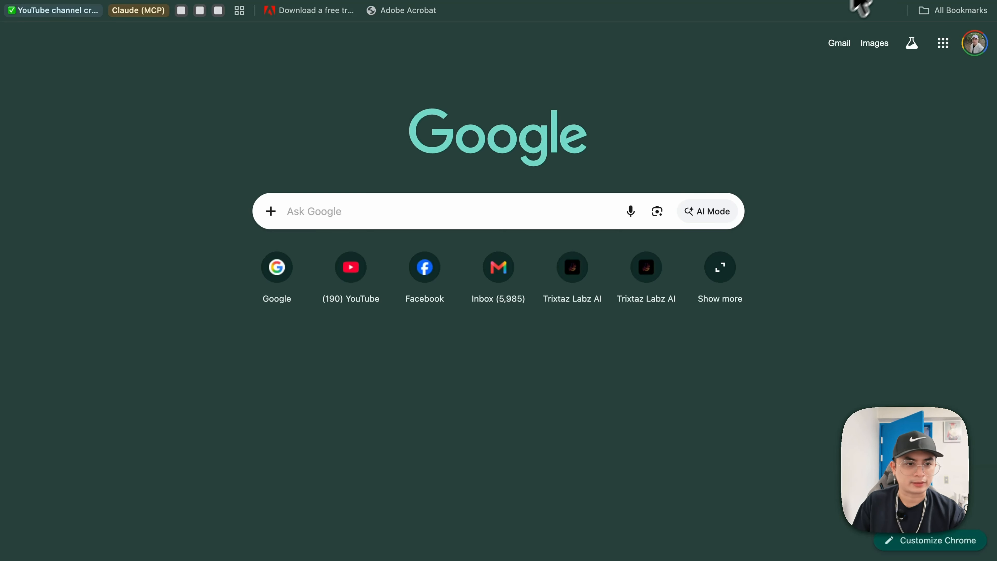
{"action": "left_click", "coordinate": [746, 1]}
- Load the pasted production URL and submit an enquiry through the live Contact Us form
{"action": "key", "text": "super+v"}
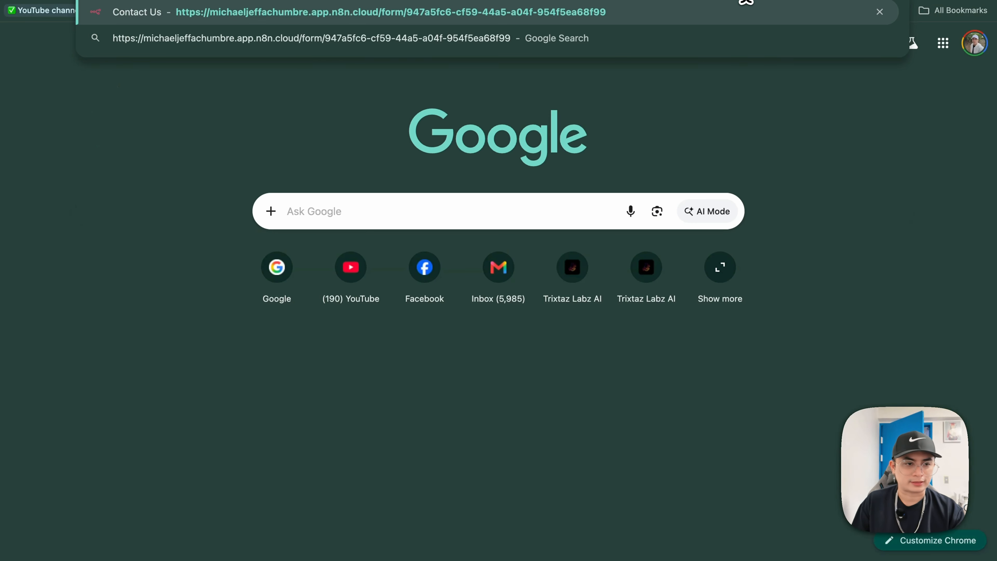
{"action": "key", "text": "Return"}
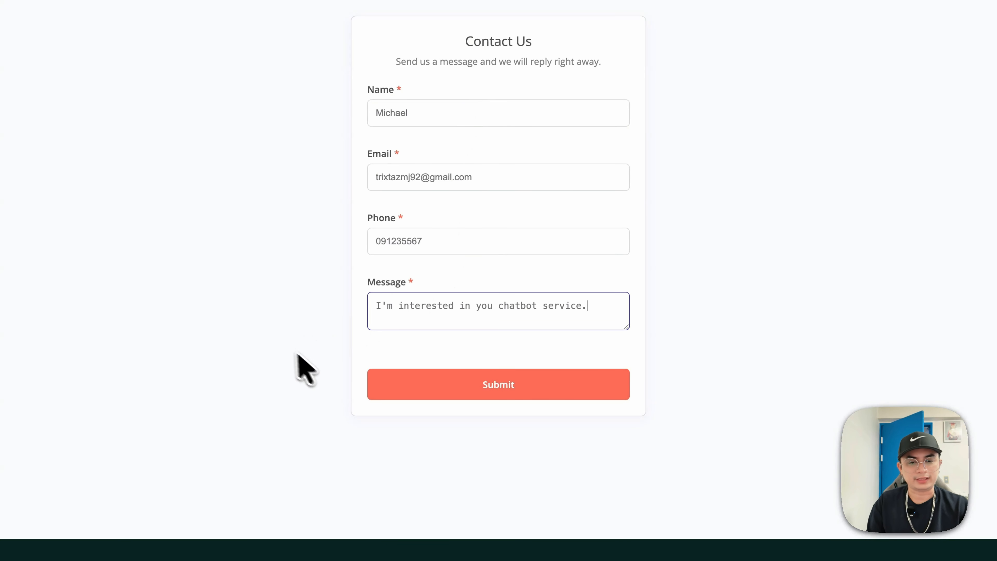
{"action": "left_click", "coordinate": [535, 384]}
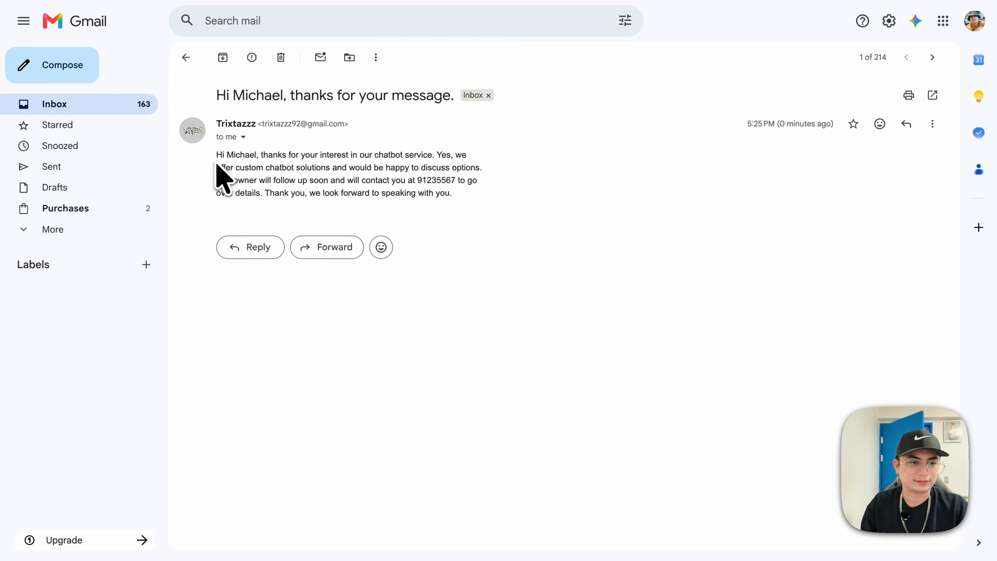
- Select the body text of the AI-written reply email in Gmail to review it
{"action": "left_click_drag", "start_coordinate": [216, 154], "coordinate": [508, 221]}
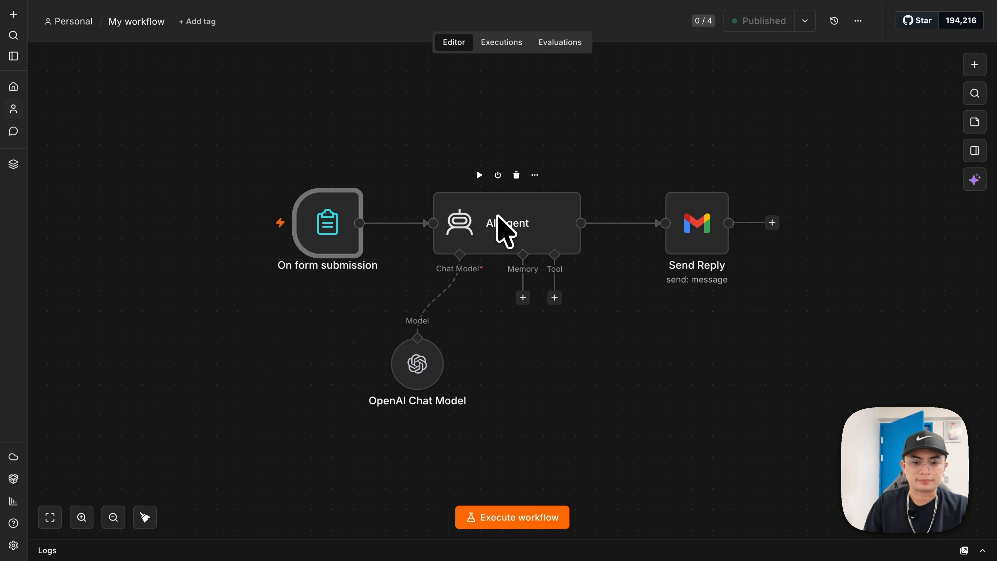
- Add a blank line at the end of the AI Agent's System Message
{"action": "double_click", "coordinate": [522, 228]}
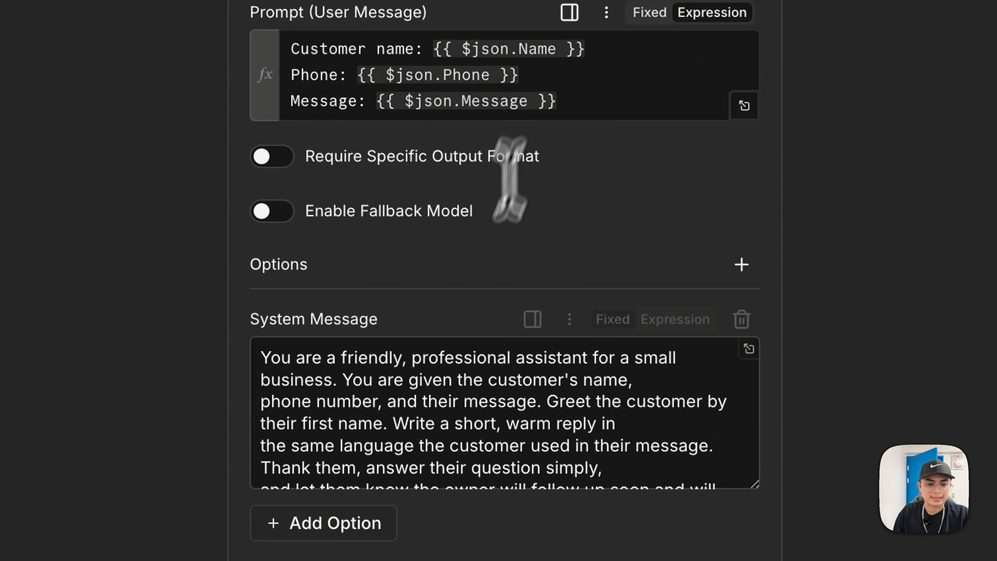
{"action": "scroll", "coordinate": [486, 413], "scroll_direction": "down", "scroll_amount": 4}
{"action": "left_click", "coordinate": [498, 464]}
{"action": "key", "text": "Return"}
{"action": "key", "text": "Return"}
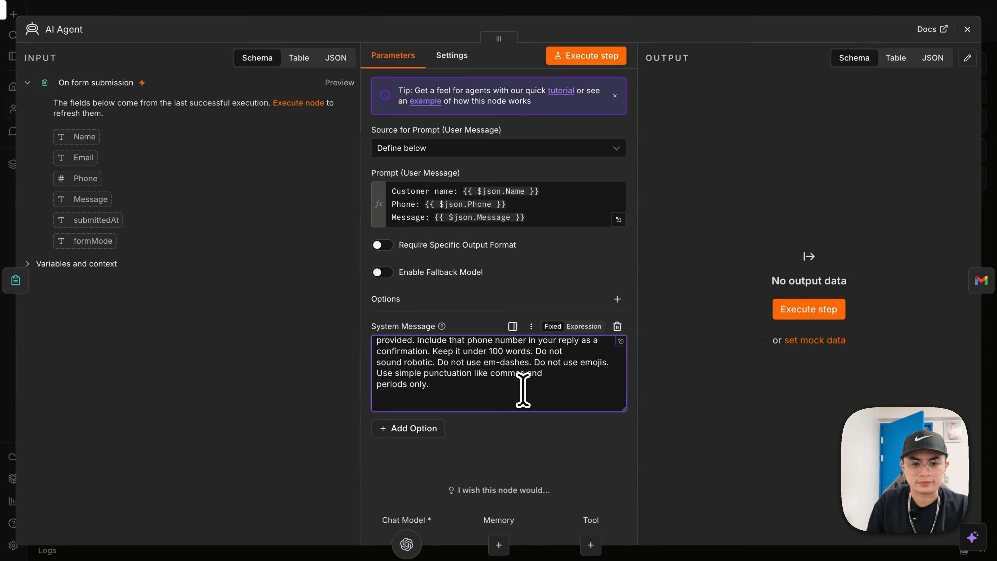
{"action": "key", "text": "BackSpace"}
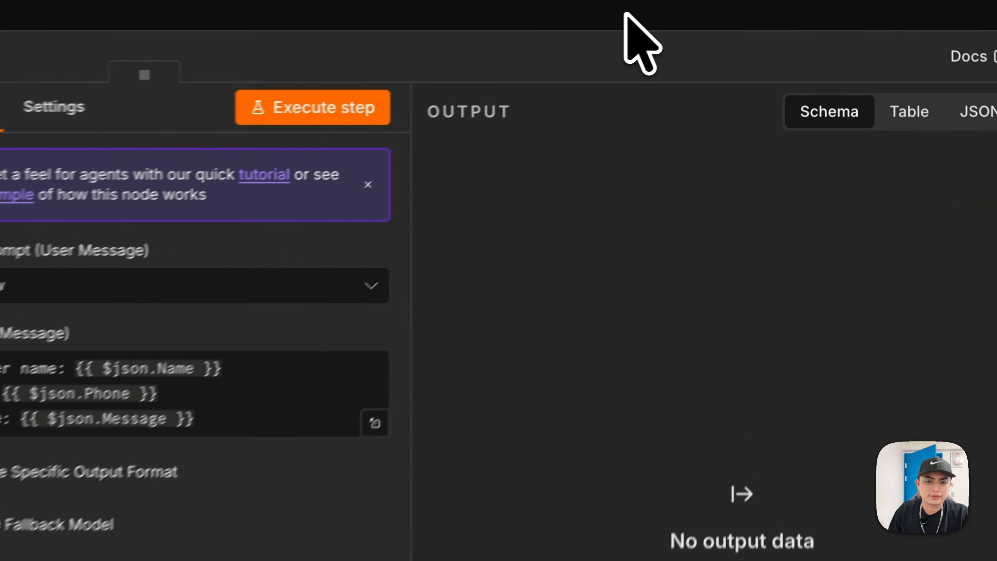
{"action": "left_click", "coordinate": [750, 7]}
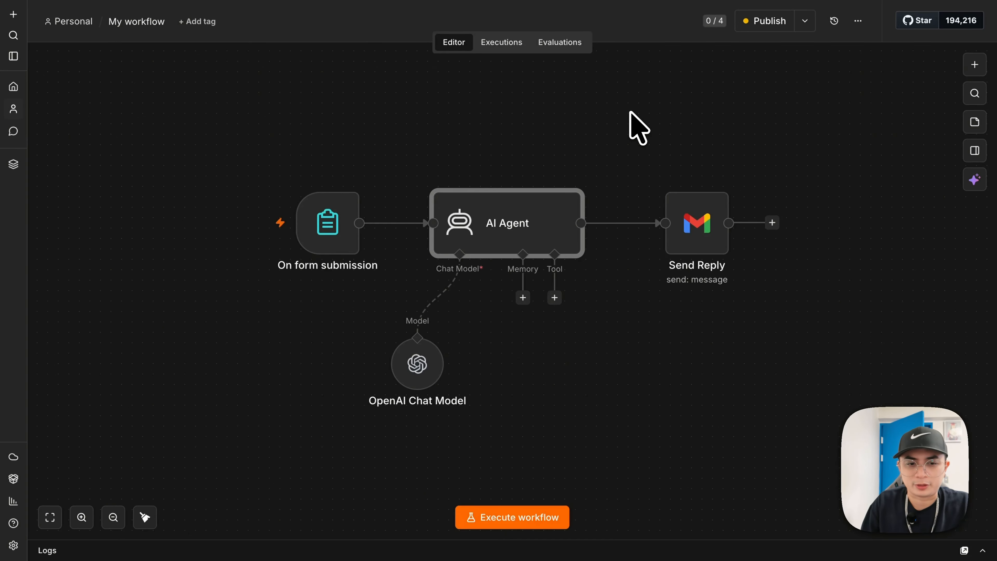
{"action": "scroll", "coordinate": [628, 165], "scroll_direction": "down", "scroll_amount": 1}
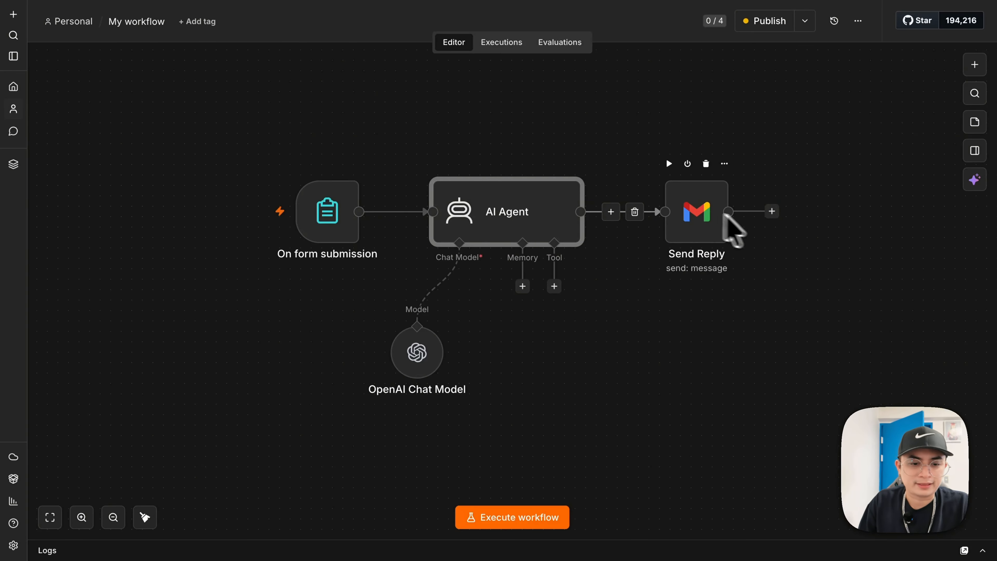